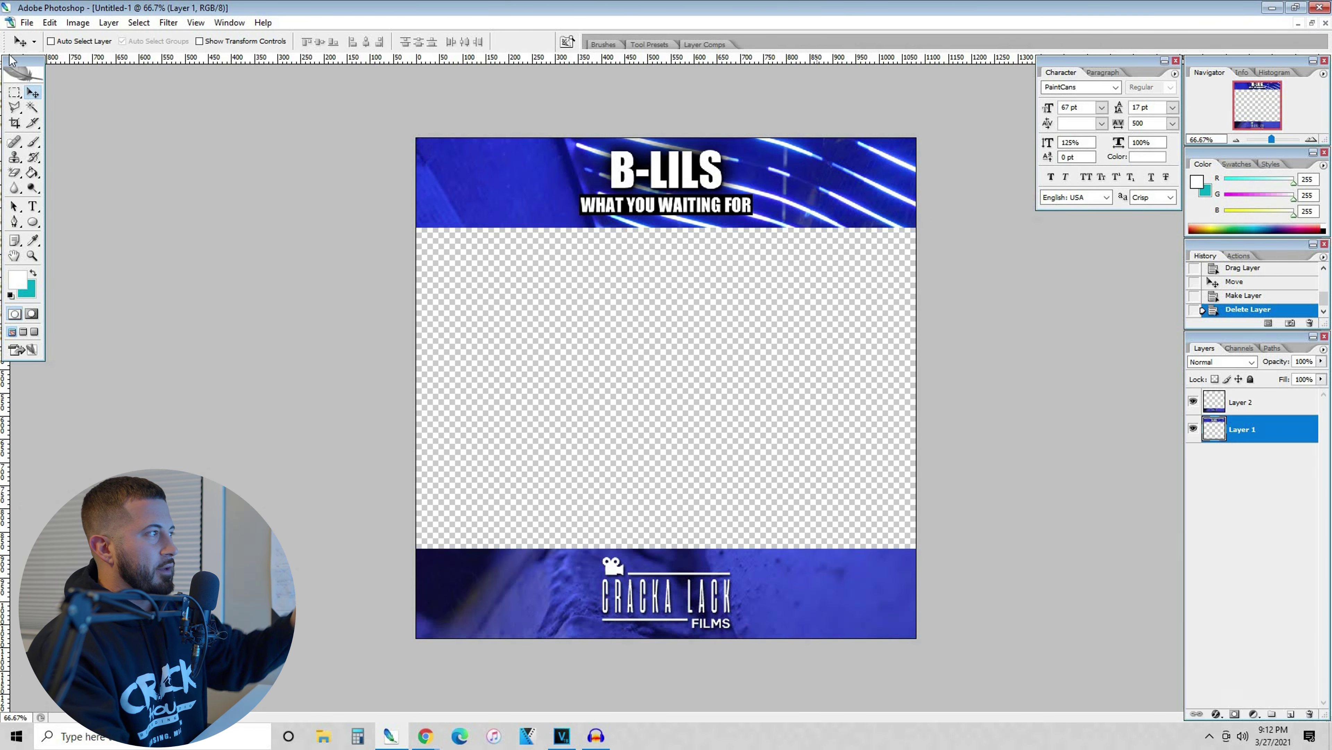
left_click(26, 22)
left_click(107, 175)
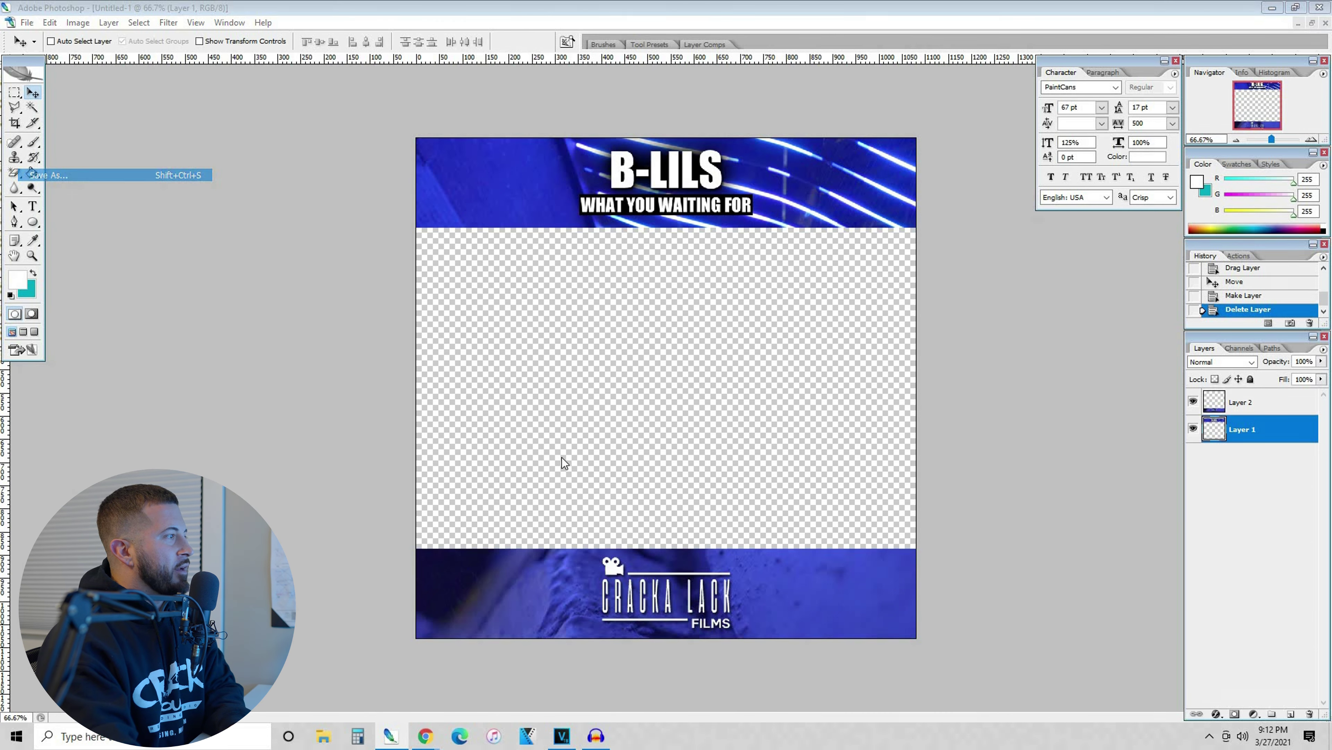
left_click(556, 457)
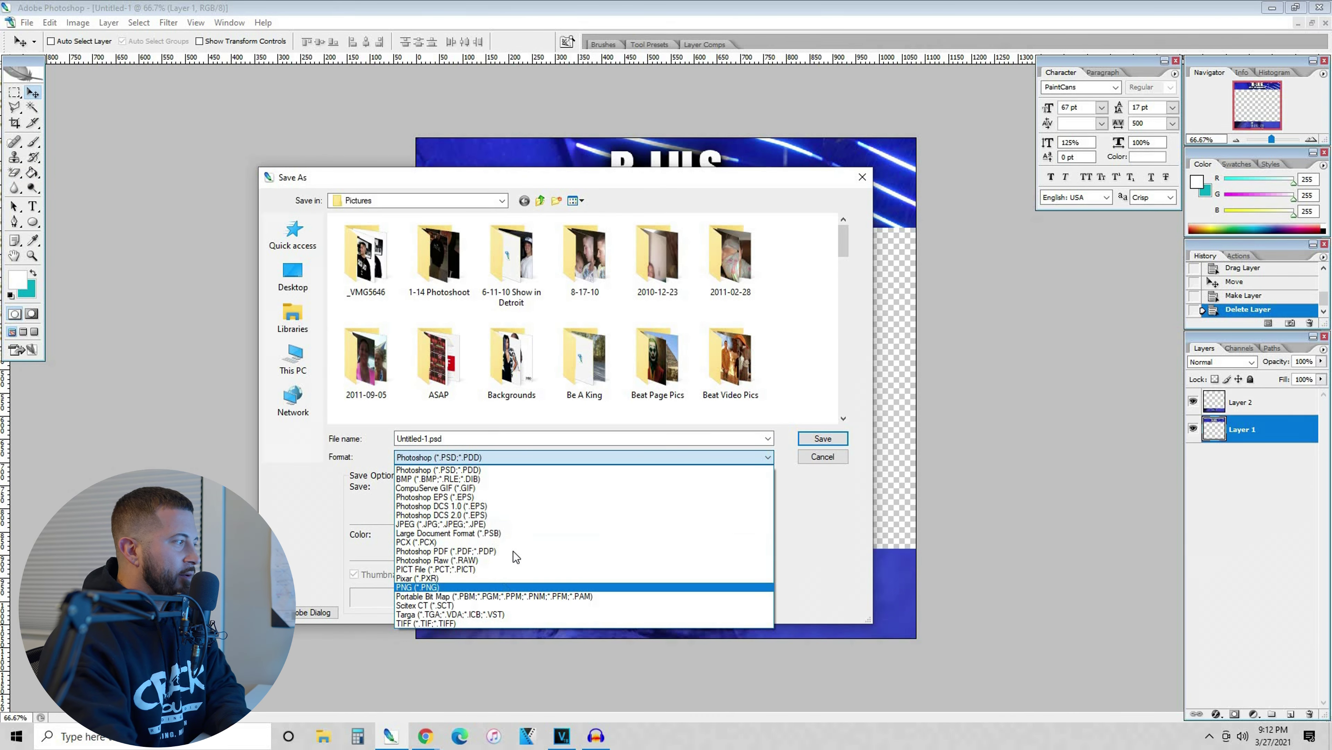
left_click(527, 586)
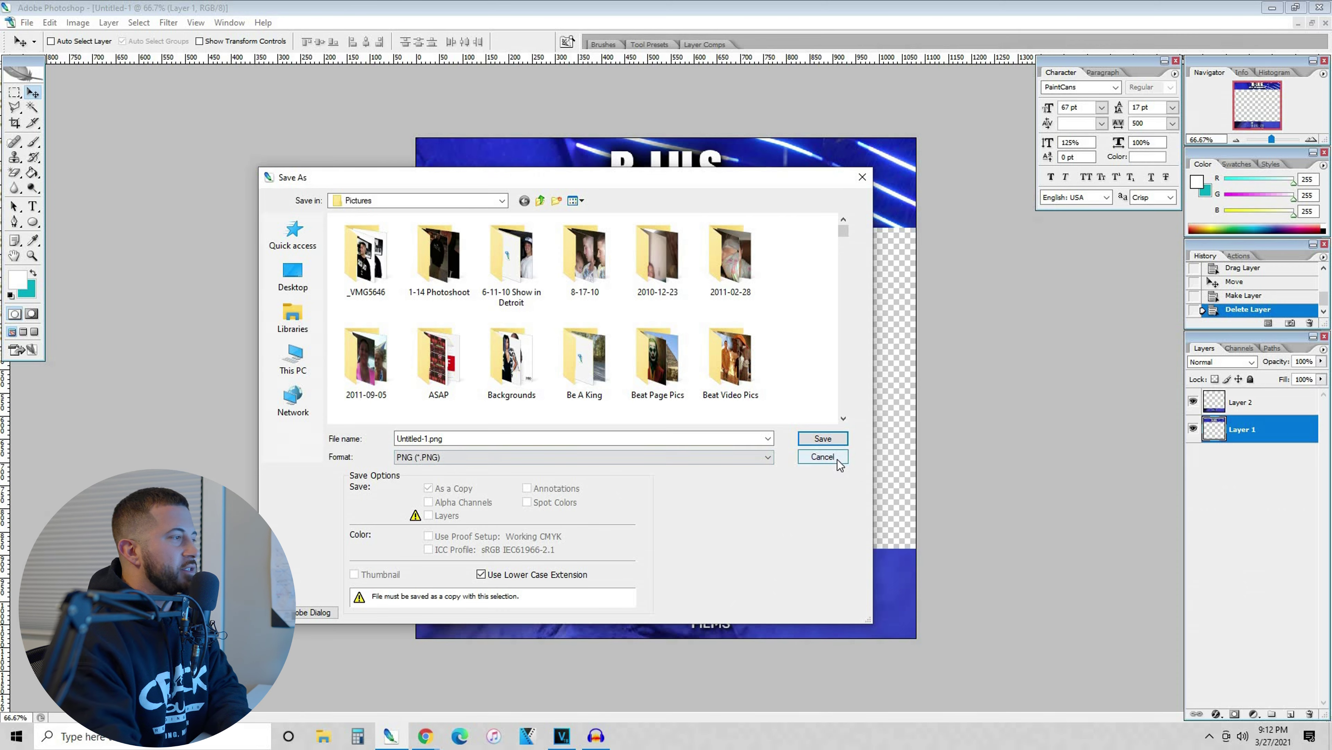
left_click(839, 460)
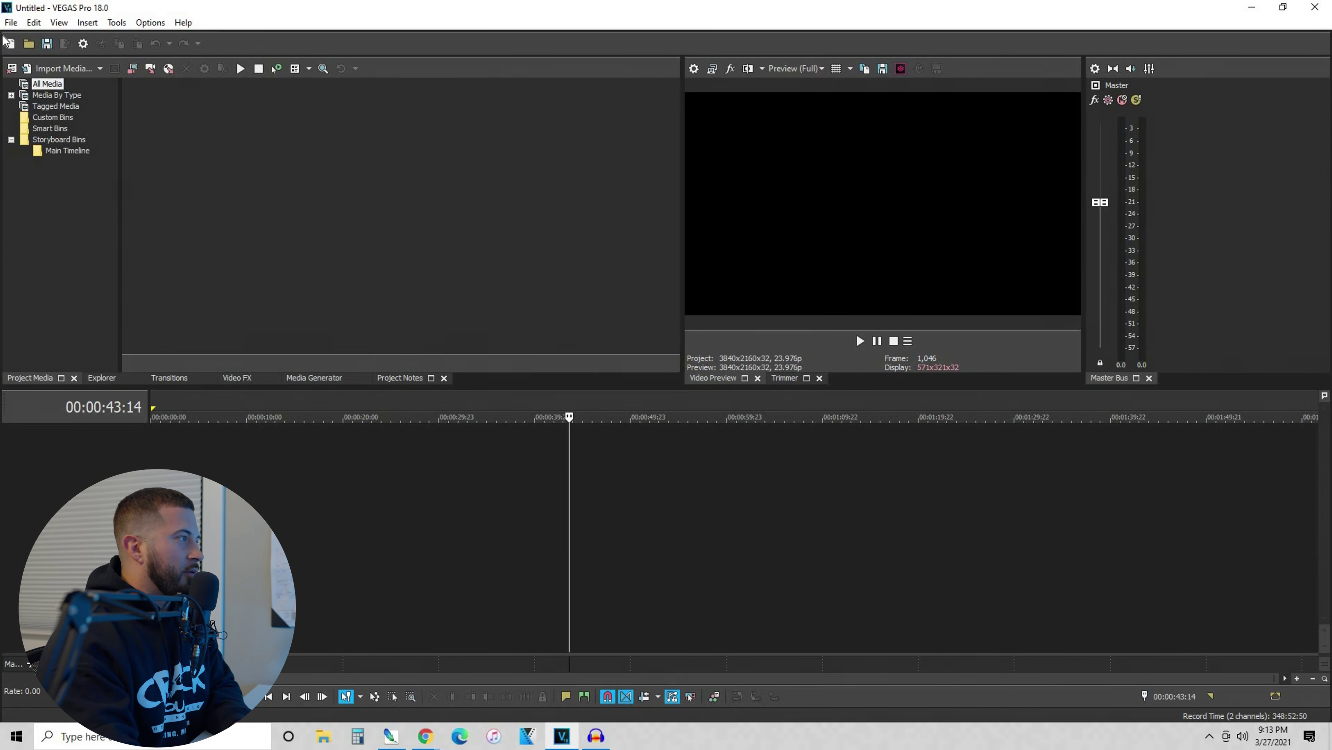
- Switch to VEGAS Pro, load the KCB - Hands Up ft KYDD video and use the Preview (Full) preview quality
key("alt+f")
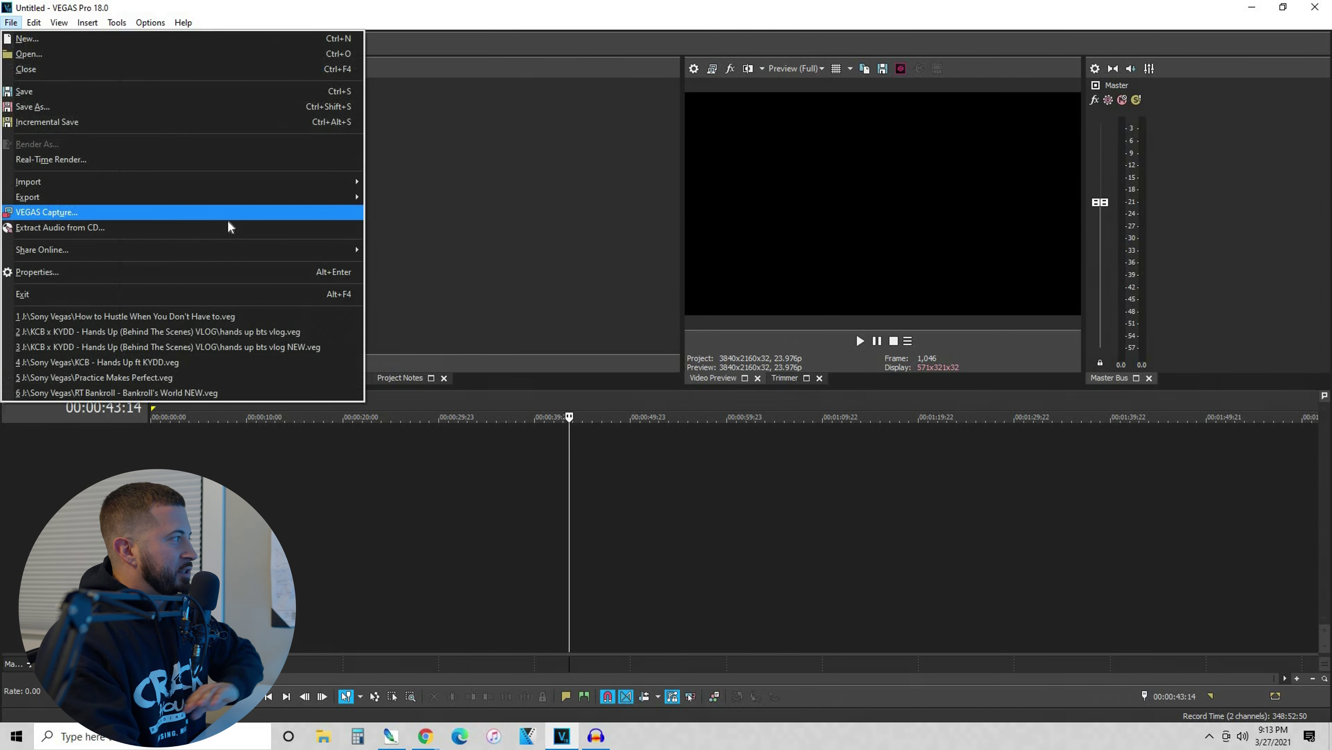
left_click(220, 362)
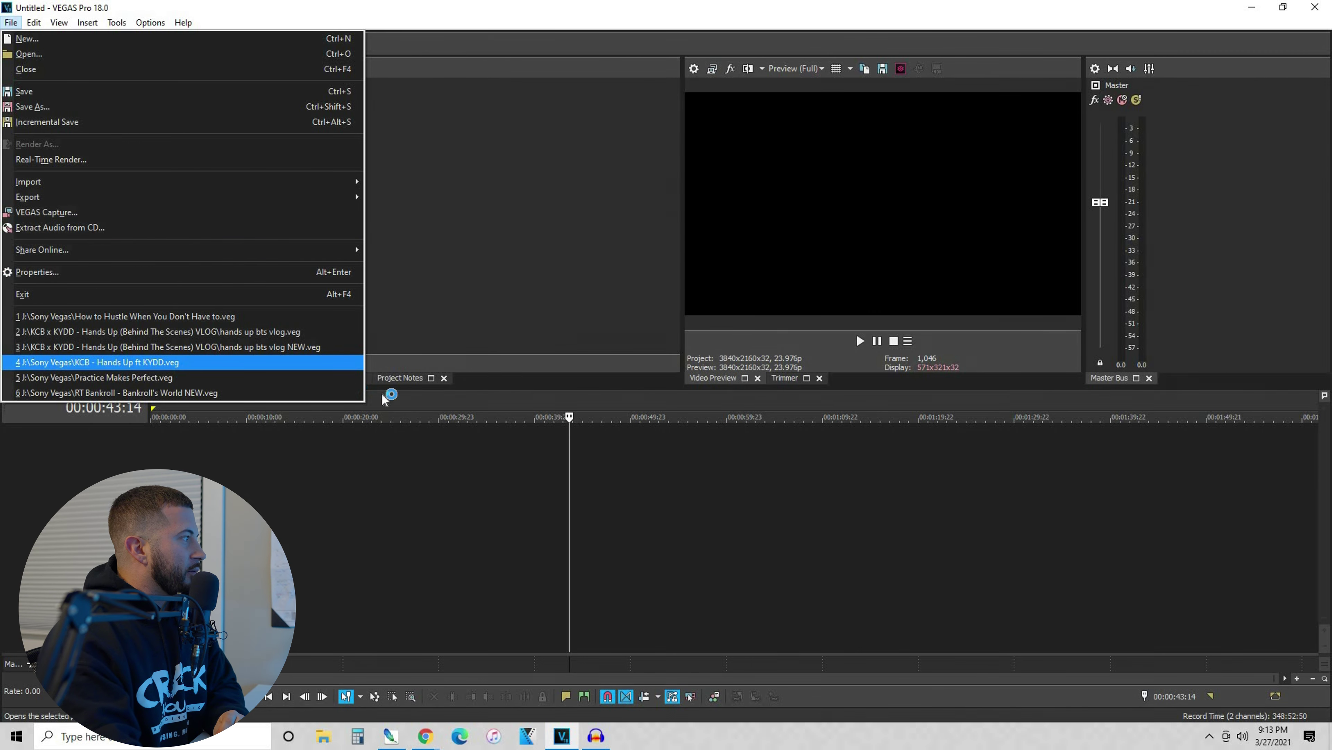
left_click(628, 288)
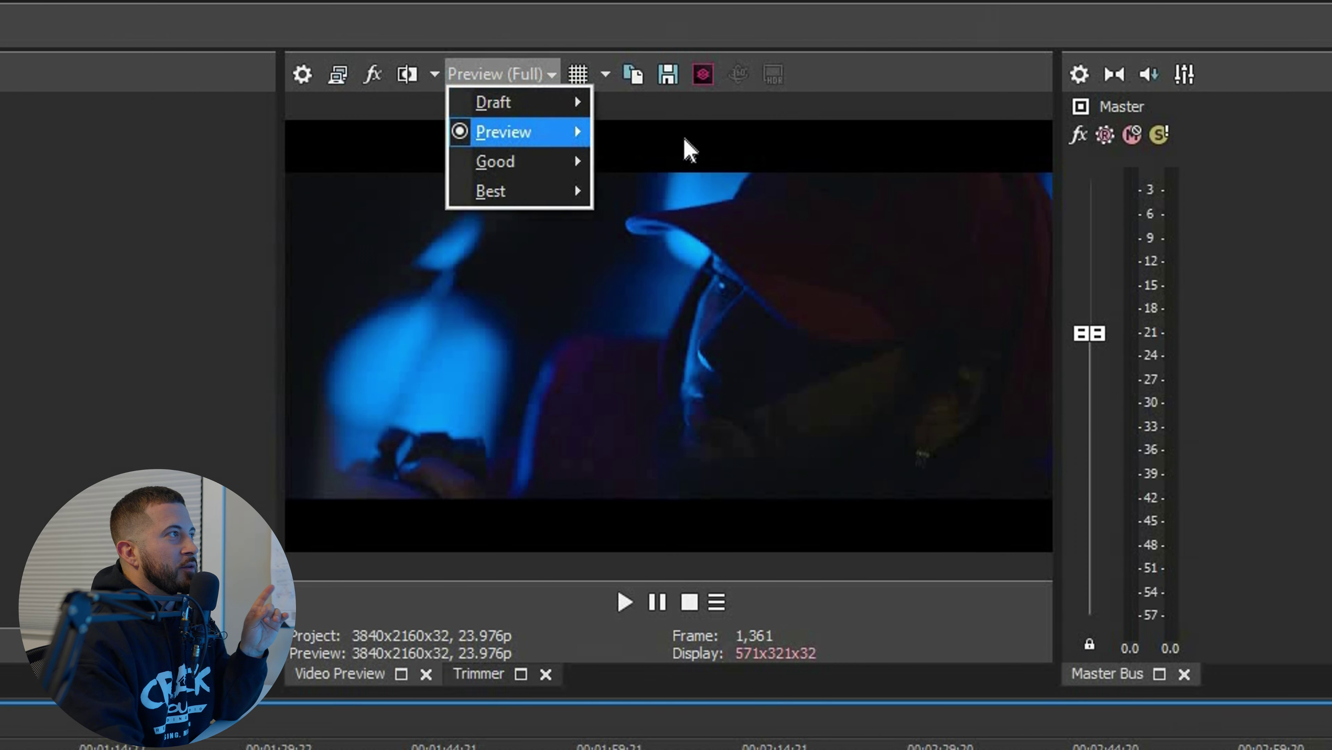
mouse_move(797, 98)
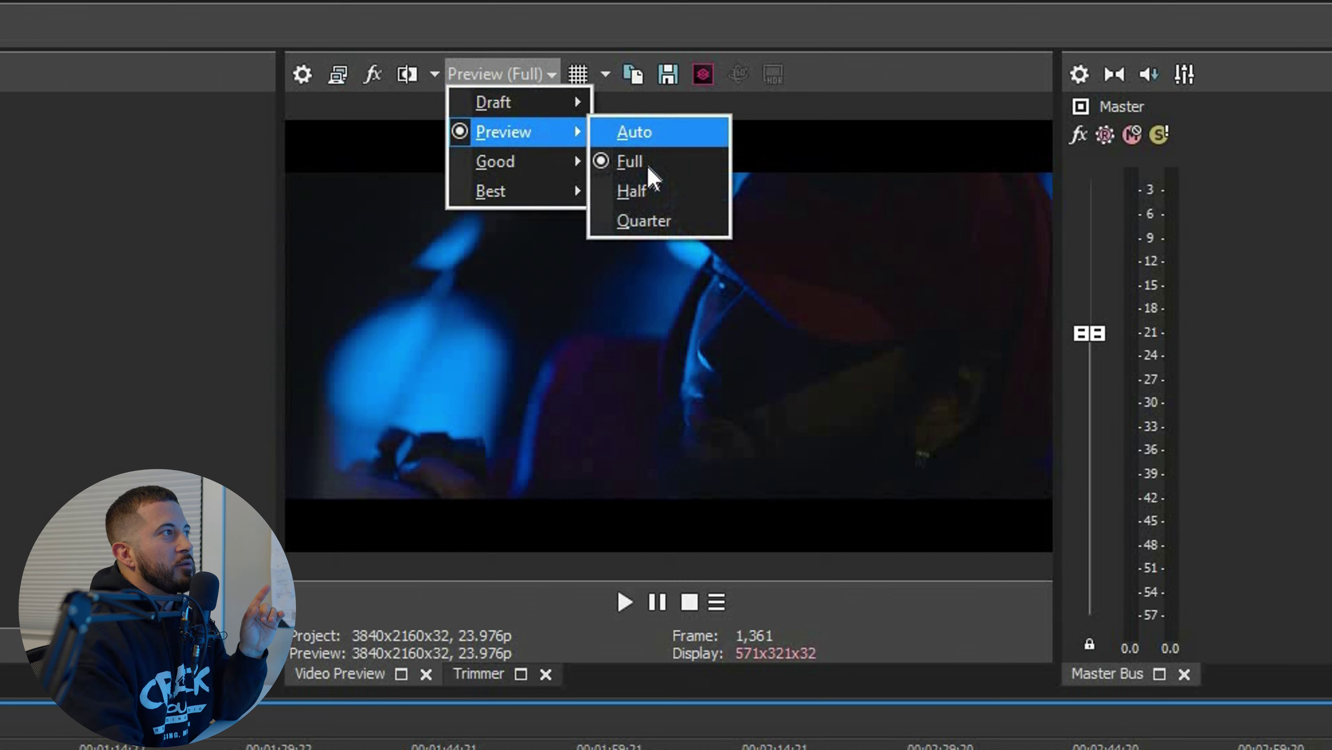
key("Down")
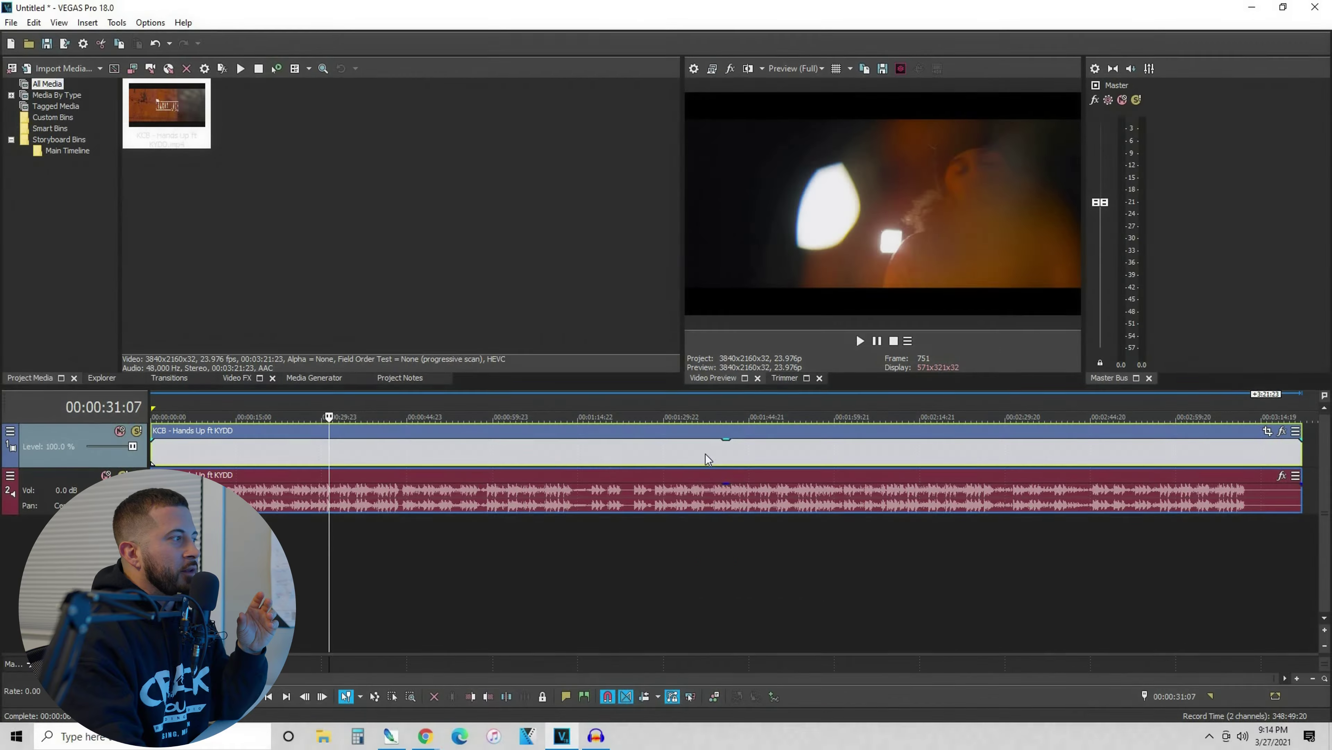
- Find the shot of bills on the floor at 00:00:16:06 and save that frame to the Desktop as a PNG snapshot named videobottom
left_click(606, 454)
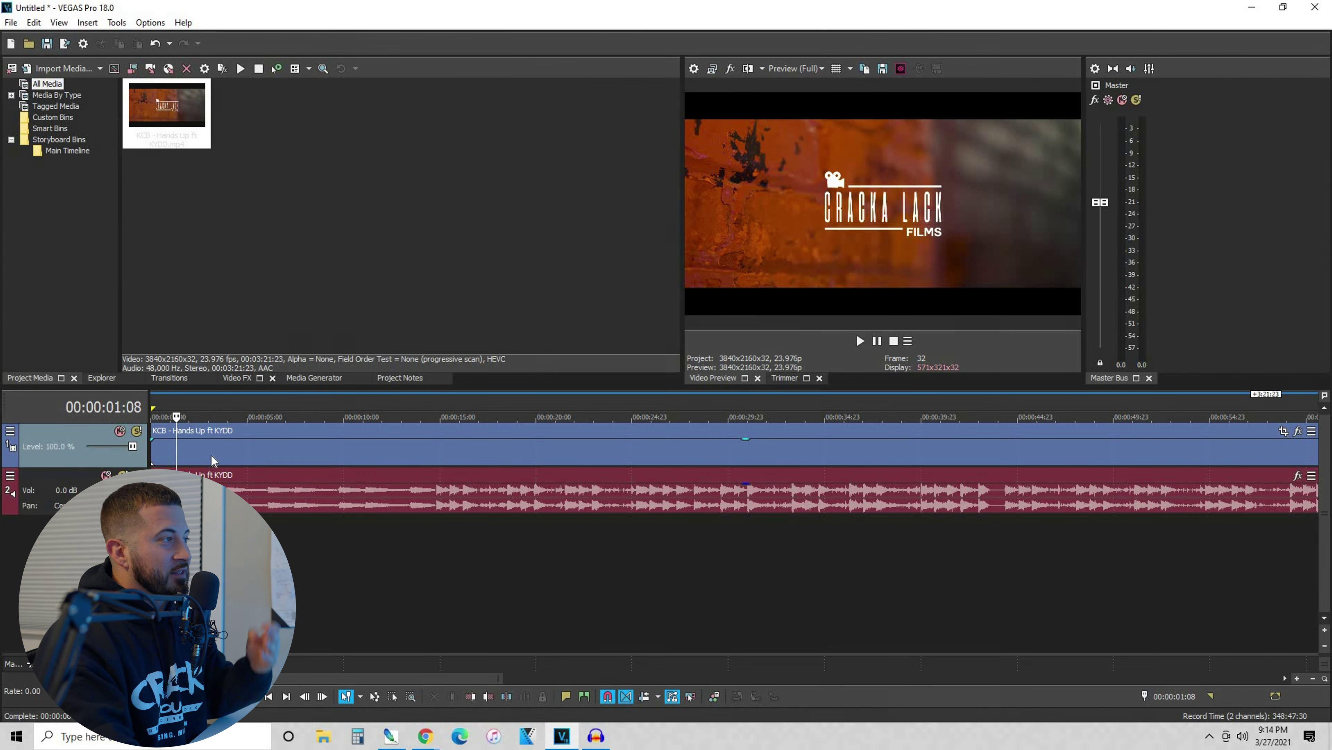
left_click(435, 457)
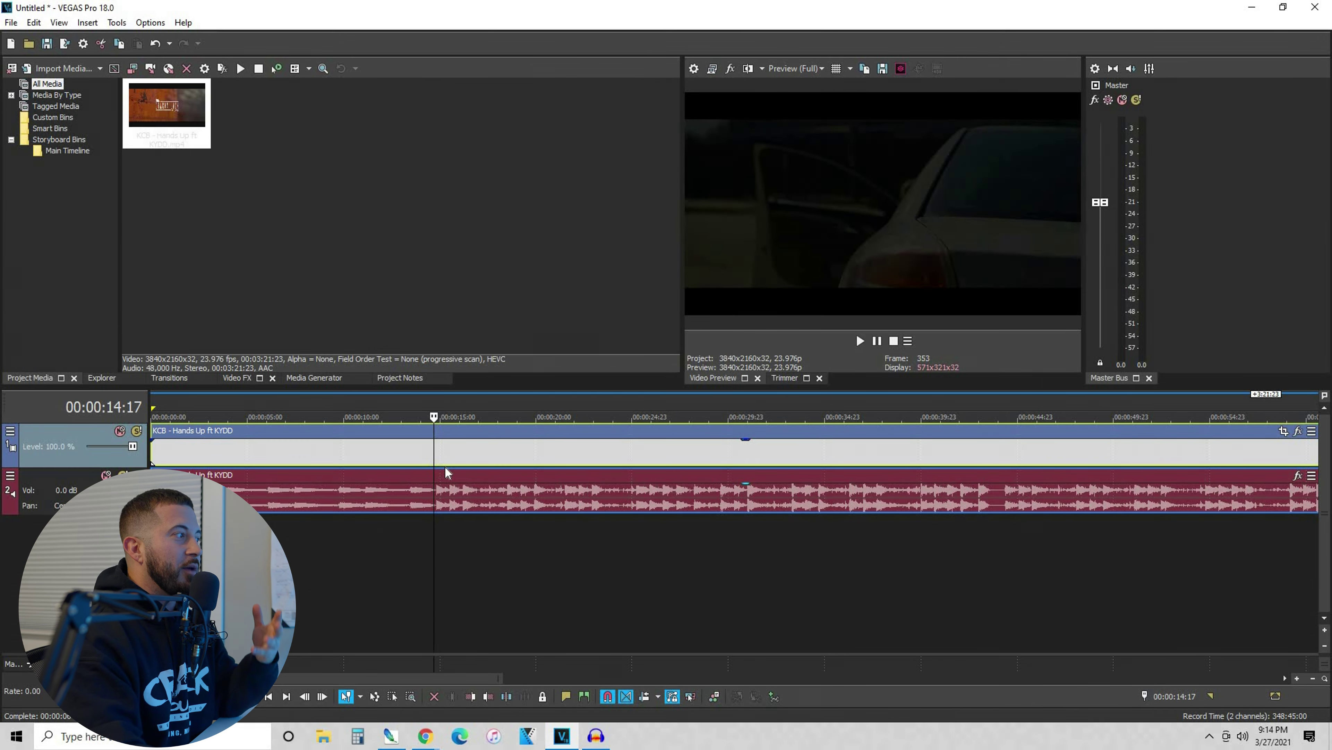
left_click(445, 466)
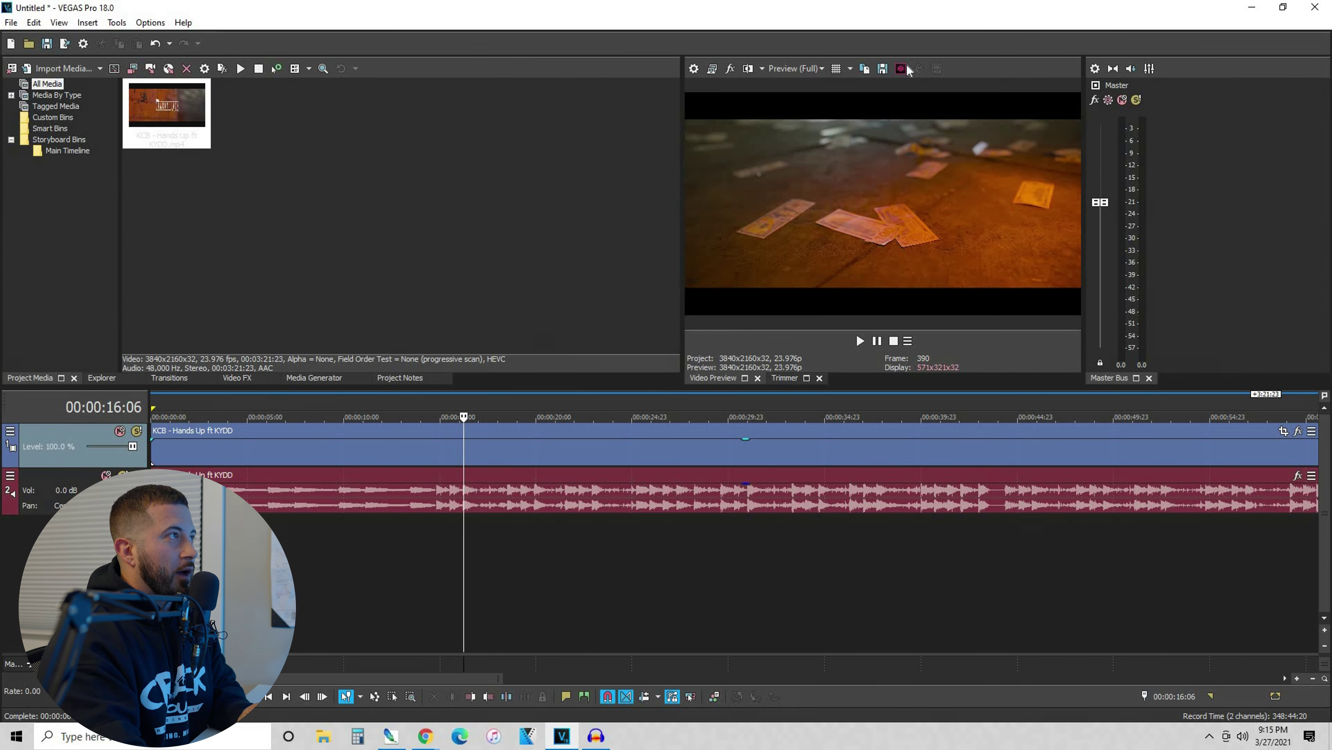
left_click(884, 68)
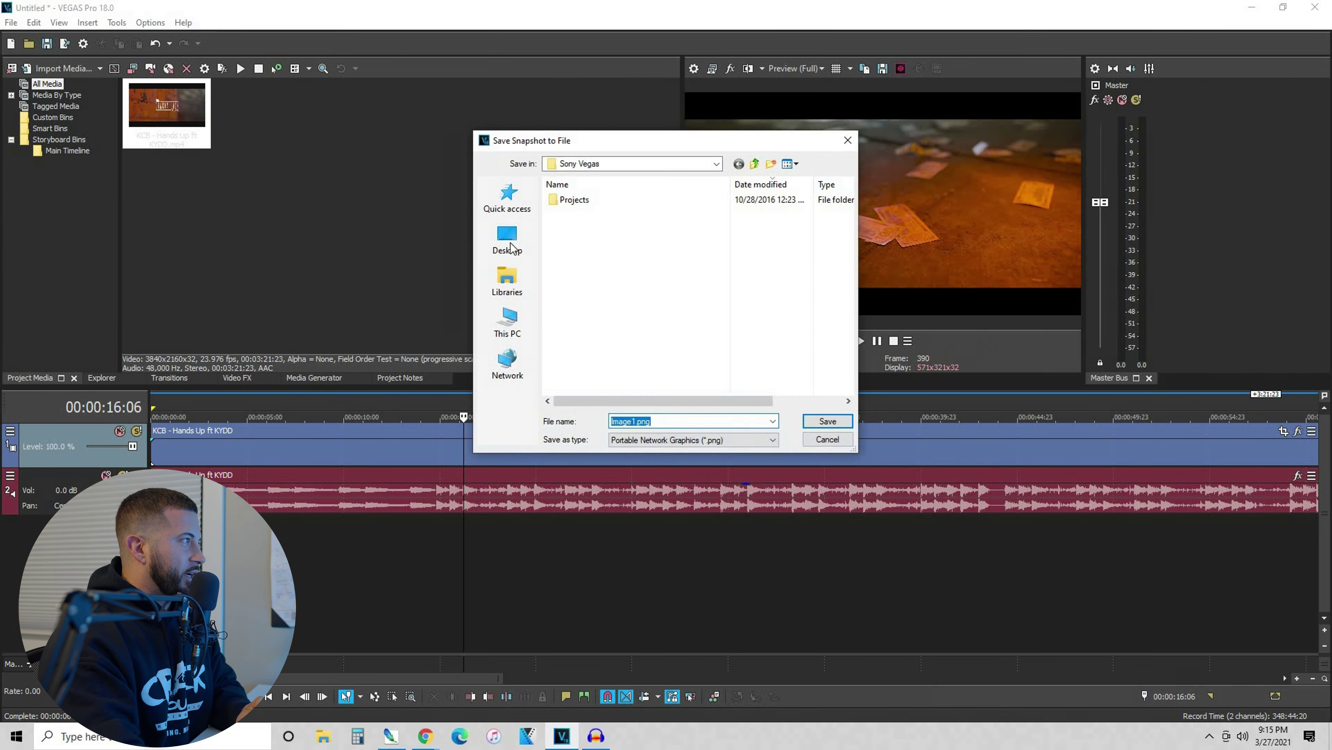
left_click(506, 239)
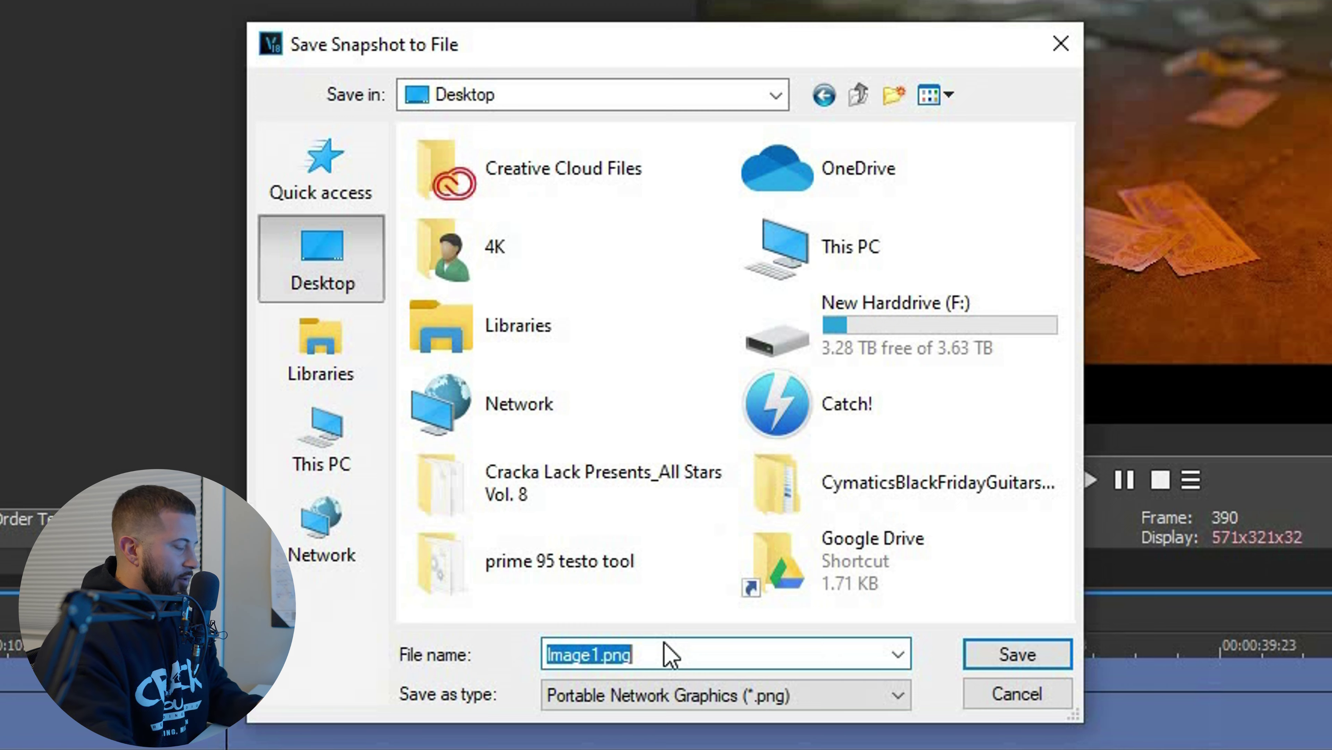
type("videobottom")
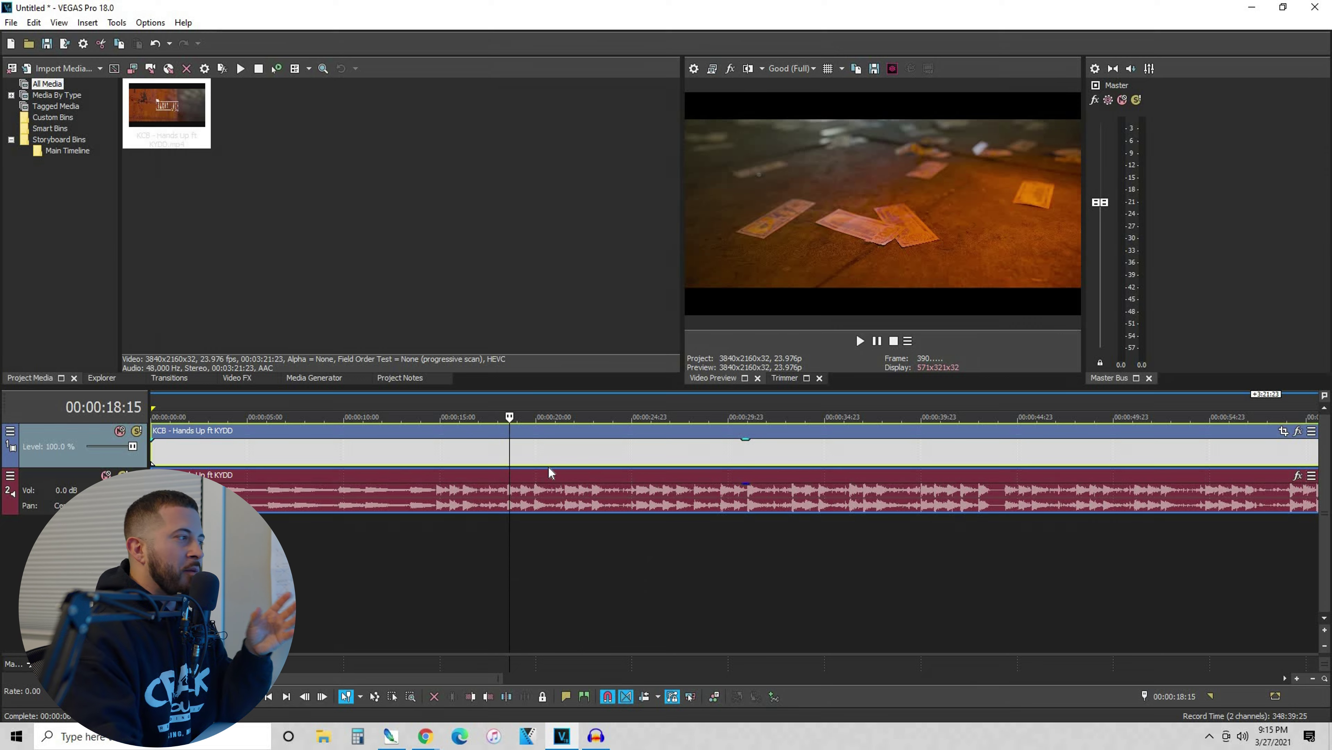
- Find the shot of the performers near the video's end at 00:03:11:16 and save that frame to the Desktop as videotop.png
left_click(539, 461)
left_click(650, 461)
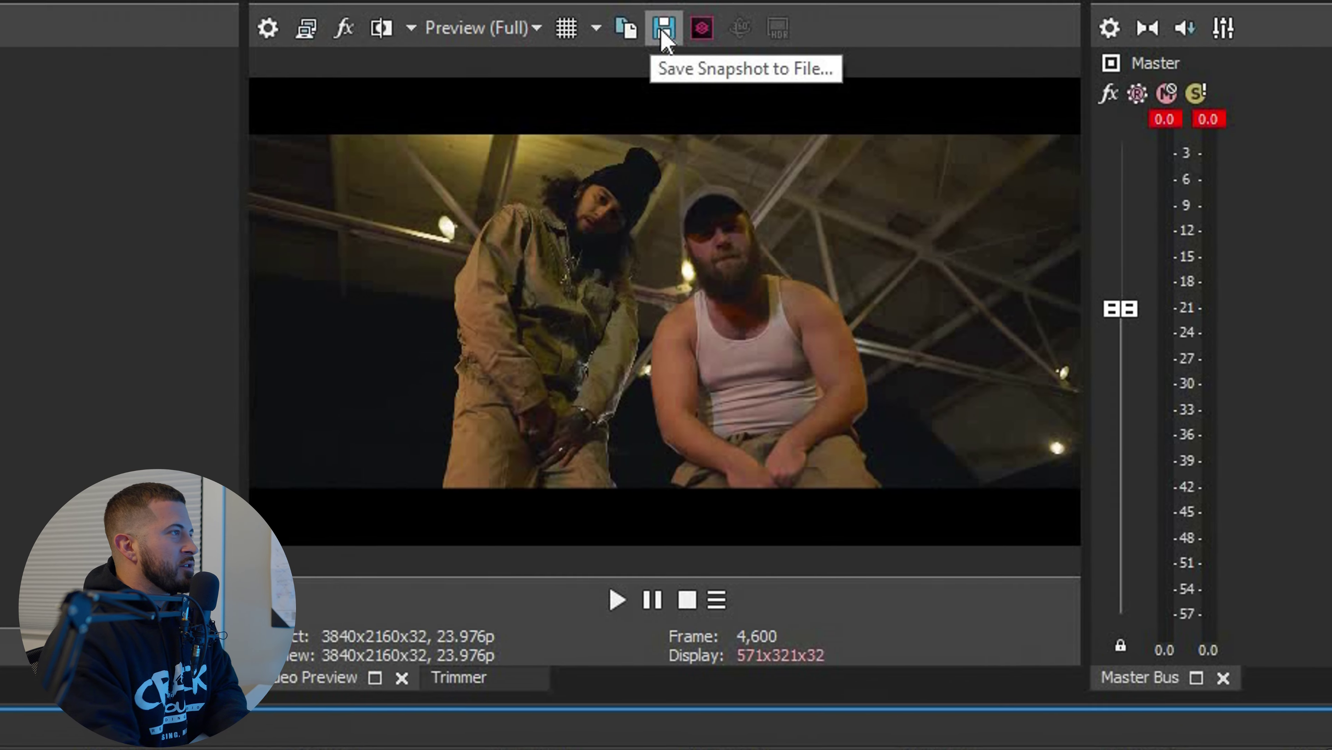
left_click(663, 31)
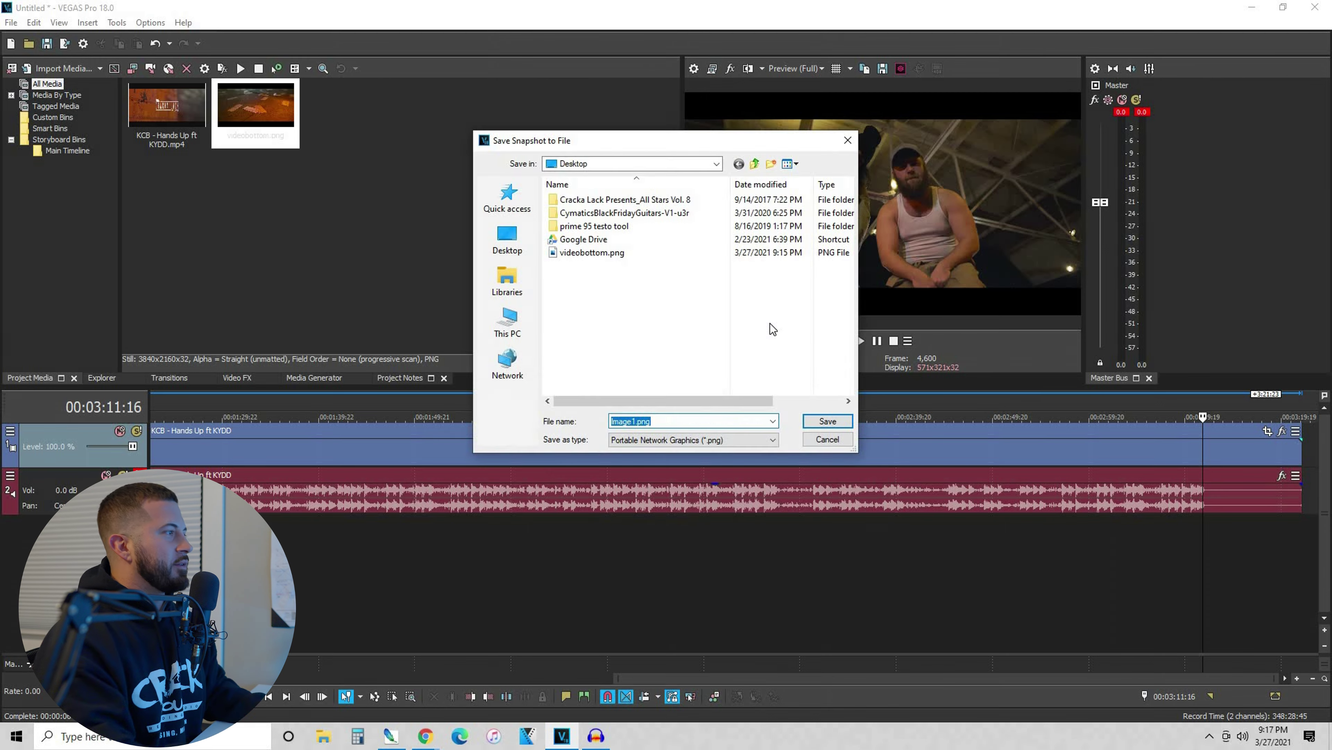
type("videot")
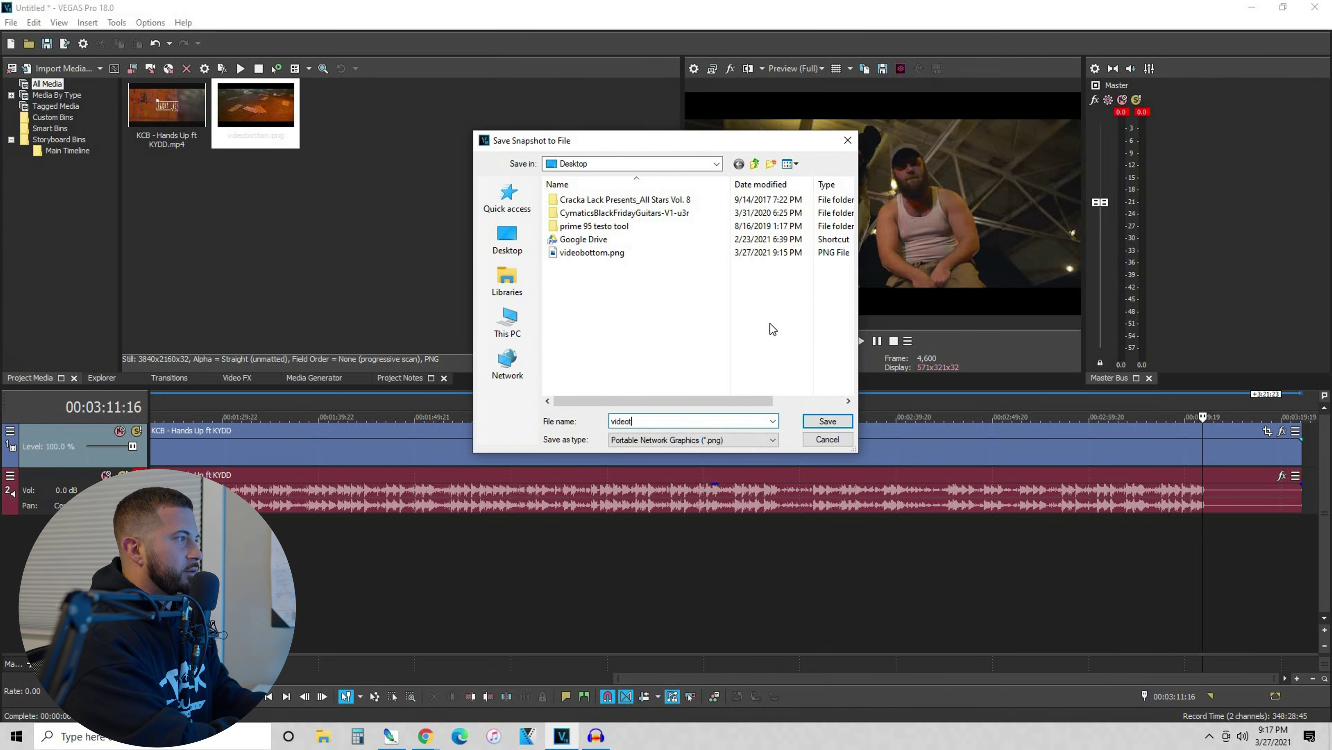
key("Return")
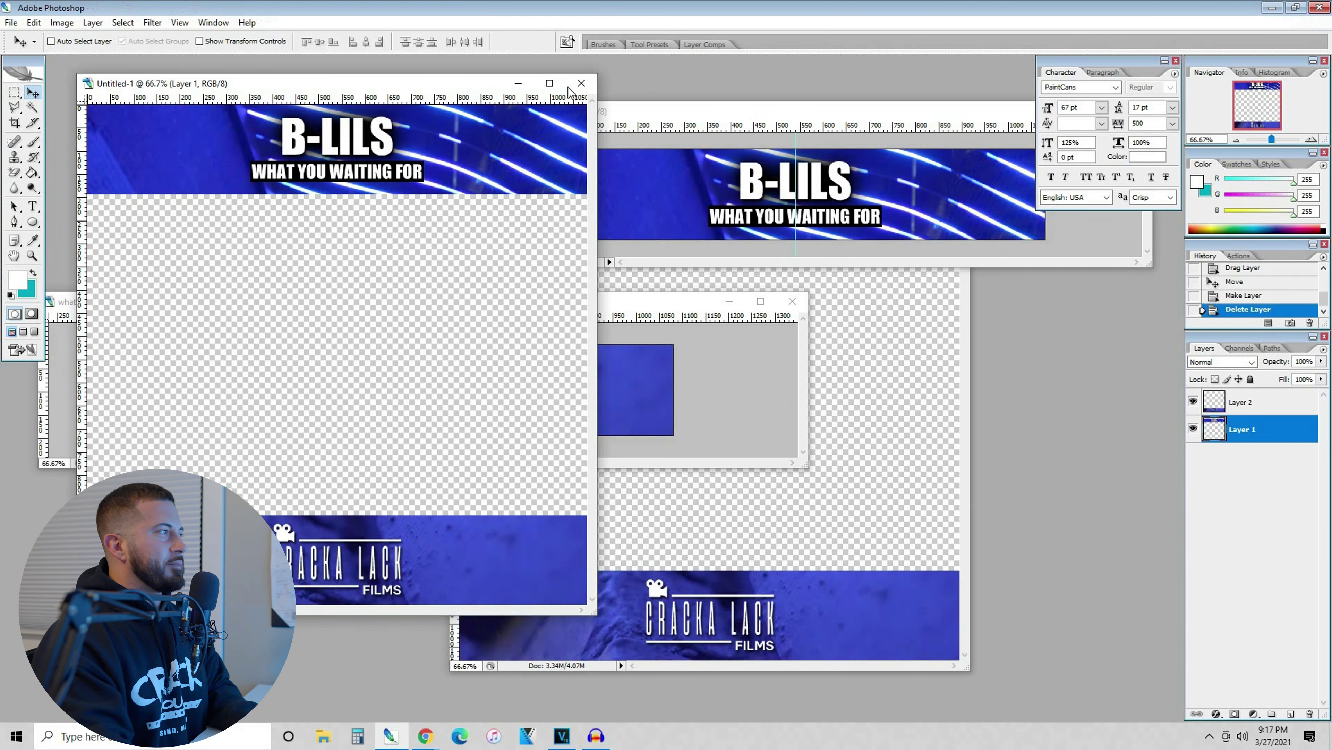
- Switch to Photoshop and create a new document 1080 pixels wide and 194 pixels high
key("ctrl+n")
left_click(624, 317)
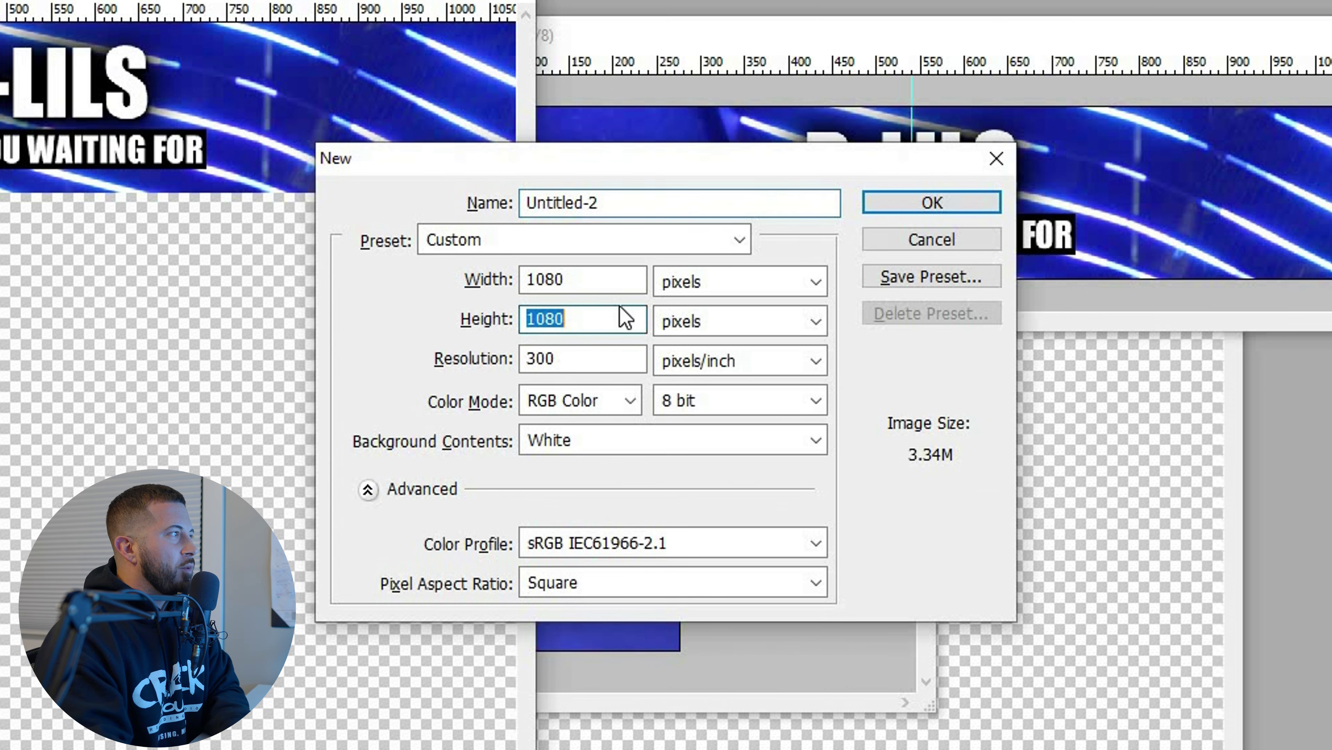
type("194")
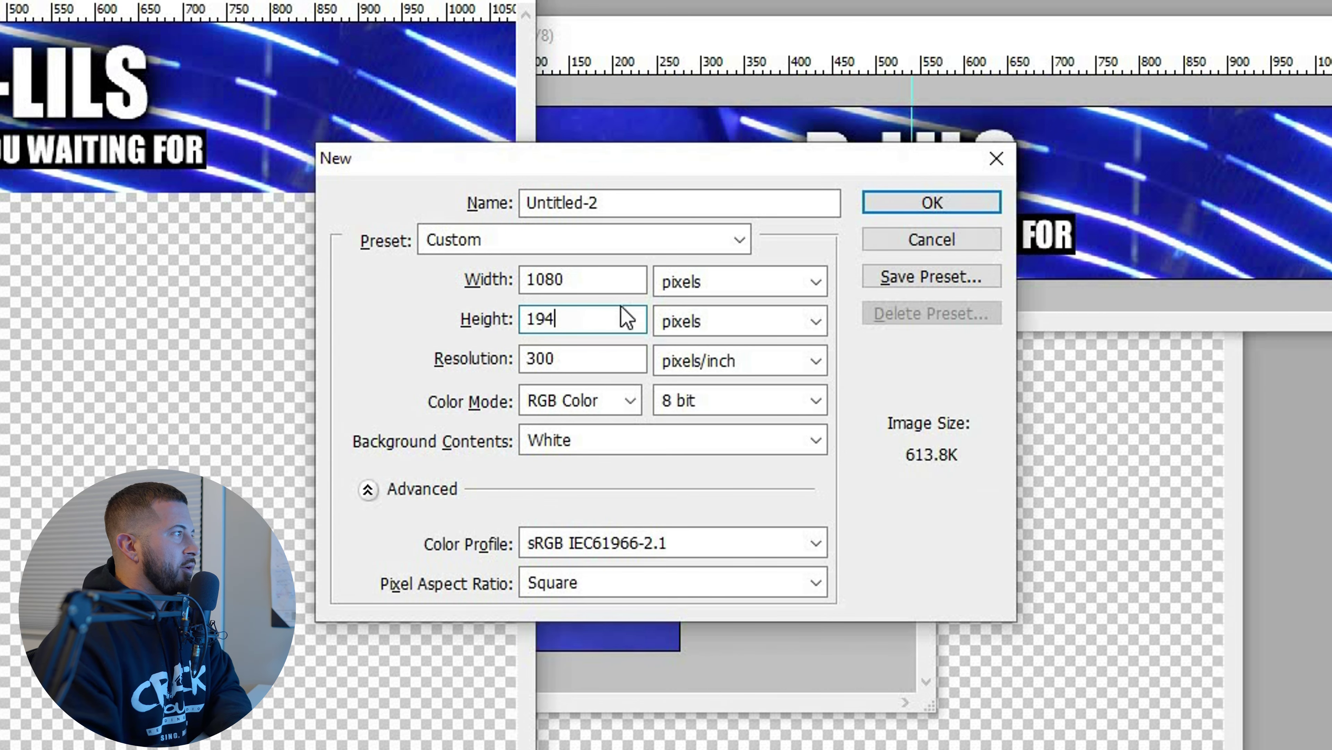
key("Return")
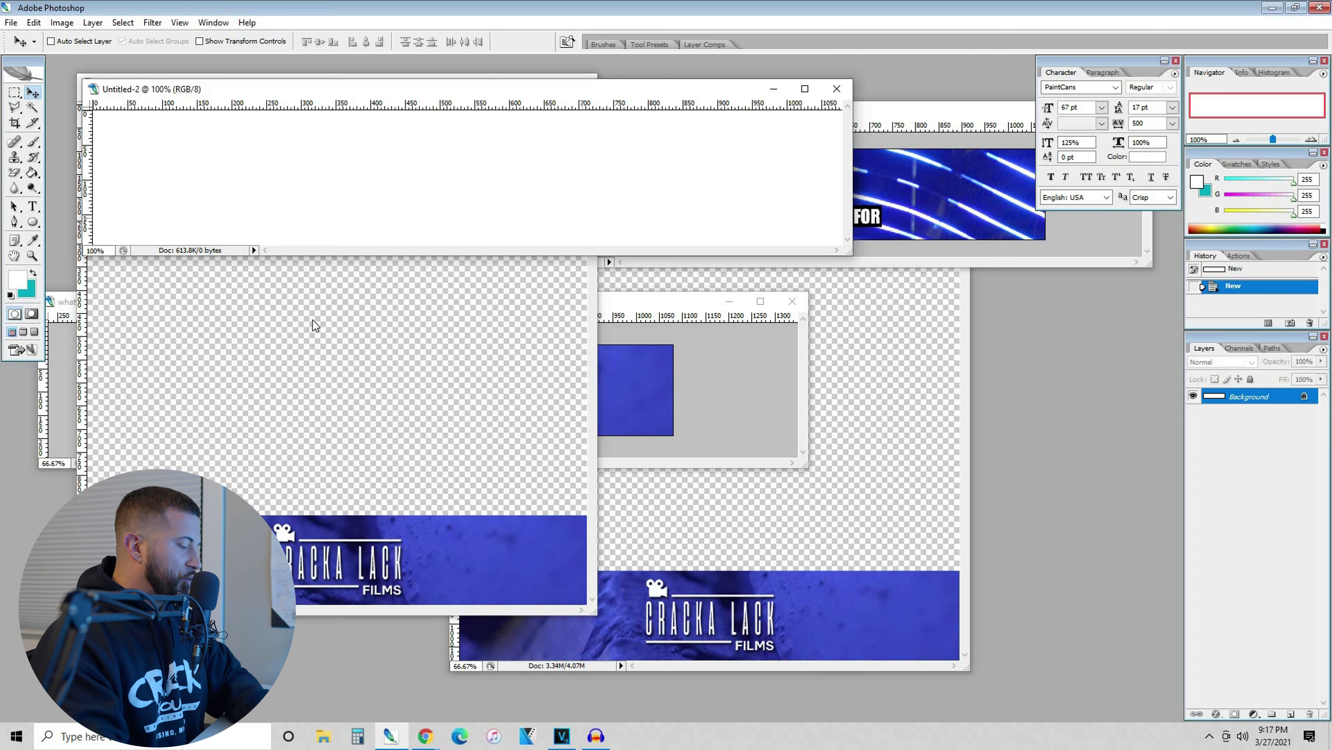
- Open videobottom.png from the Desktop and copy its image into the new 1080 x 194 document as a layer
key("ctrl+o")
scroll(722, 412, "down", 5)
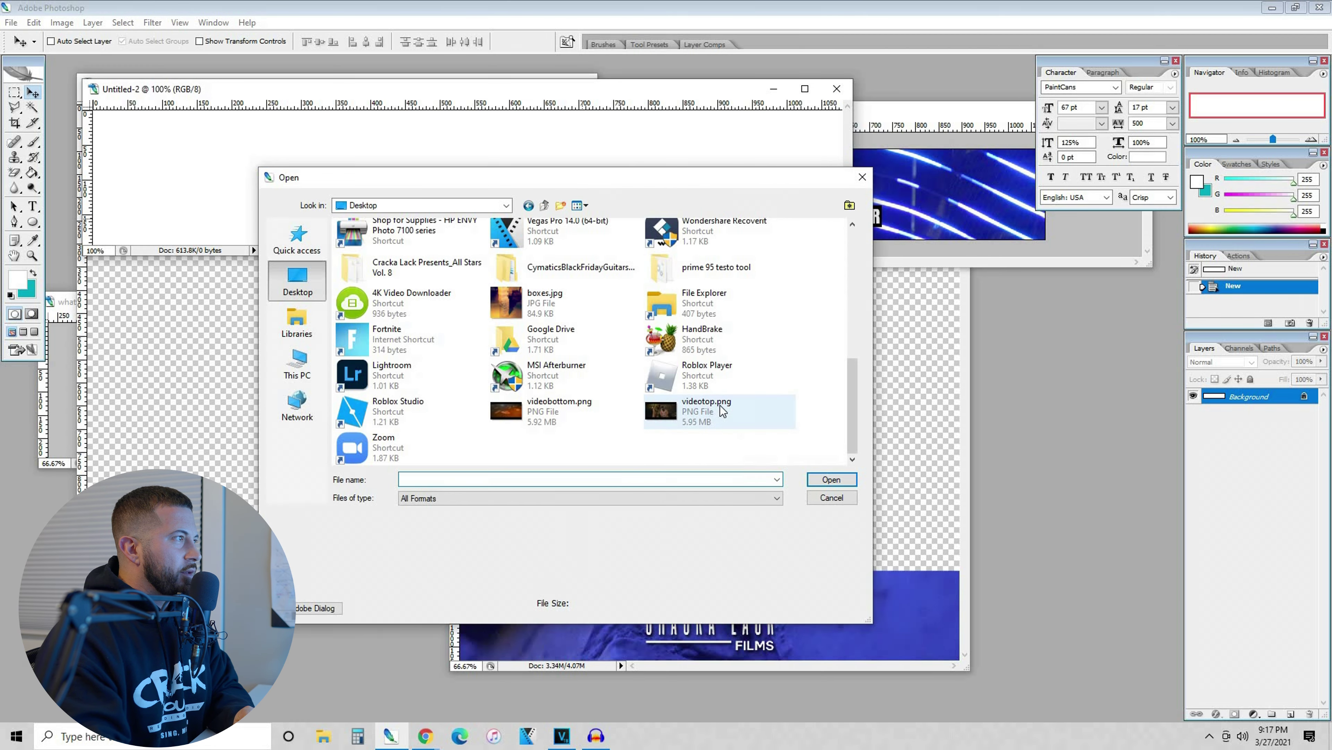
double_click(557, 407)
left_click_drag(680, 232, 372, 164)
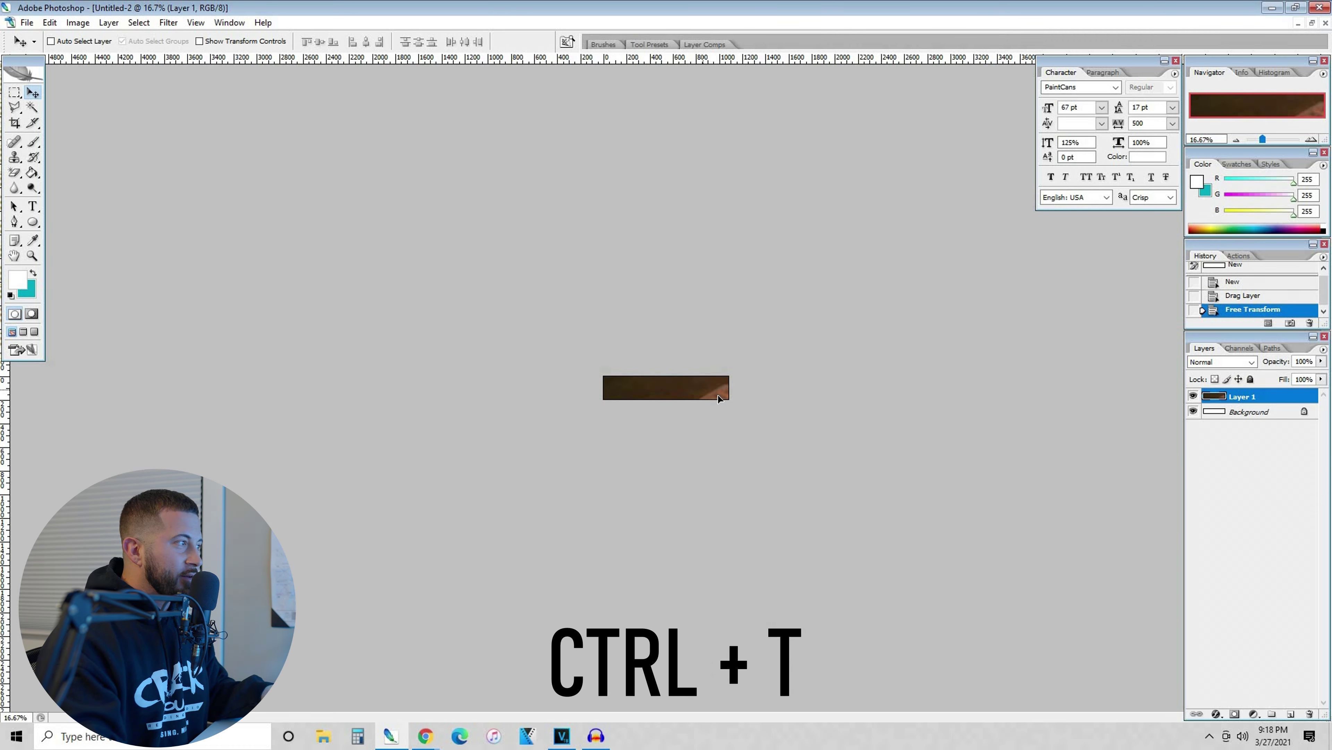
- Try to shrink the bills image with repeated Free Transforms so it fits the banner strip
left_click(51, 24)
left_click(863, 403)
left_click_drag(768, 467, 627, 409)
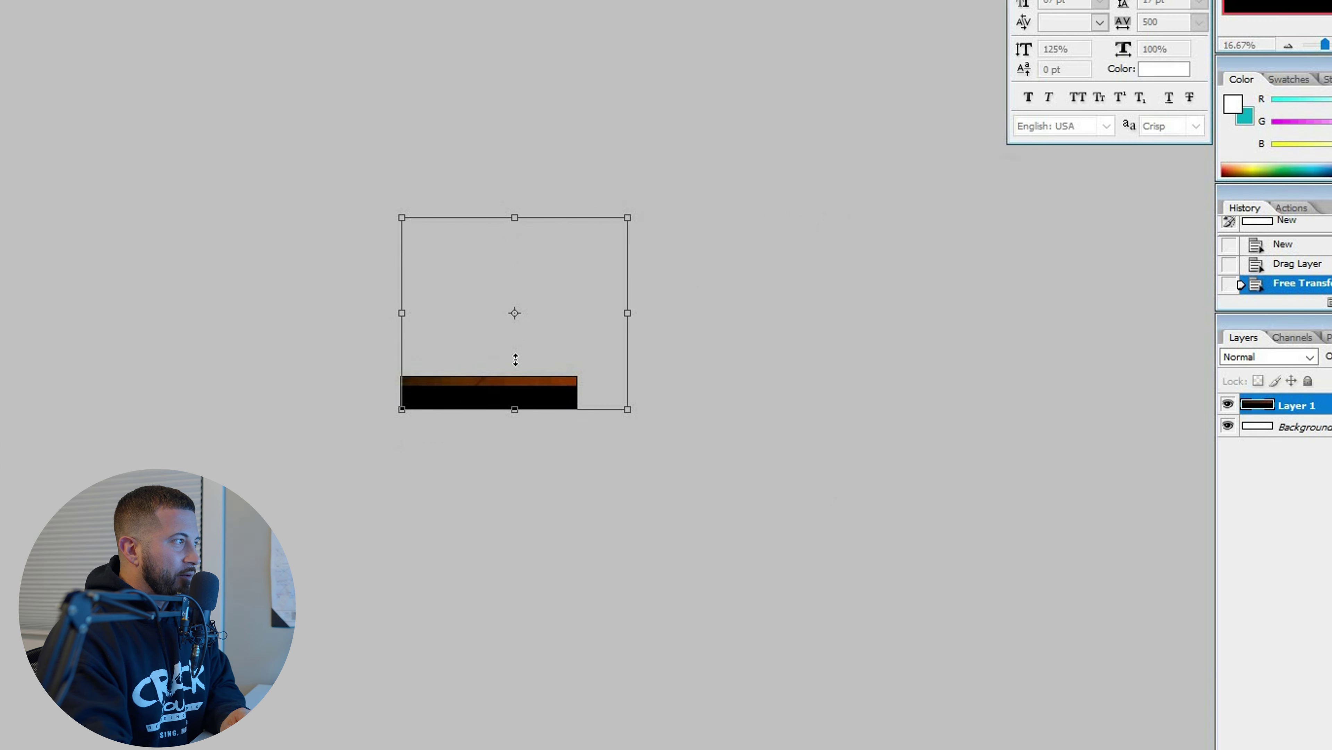
key("Return")
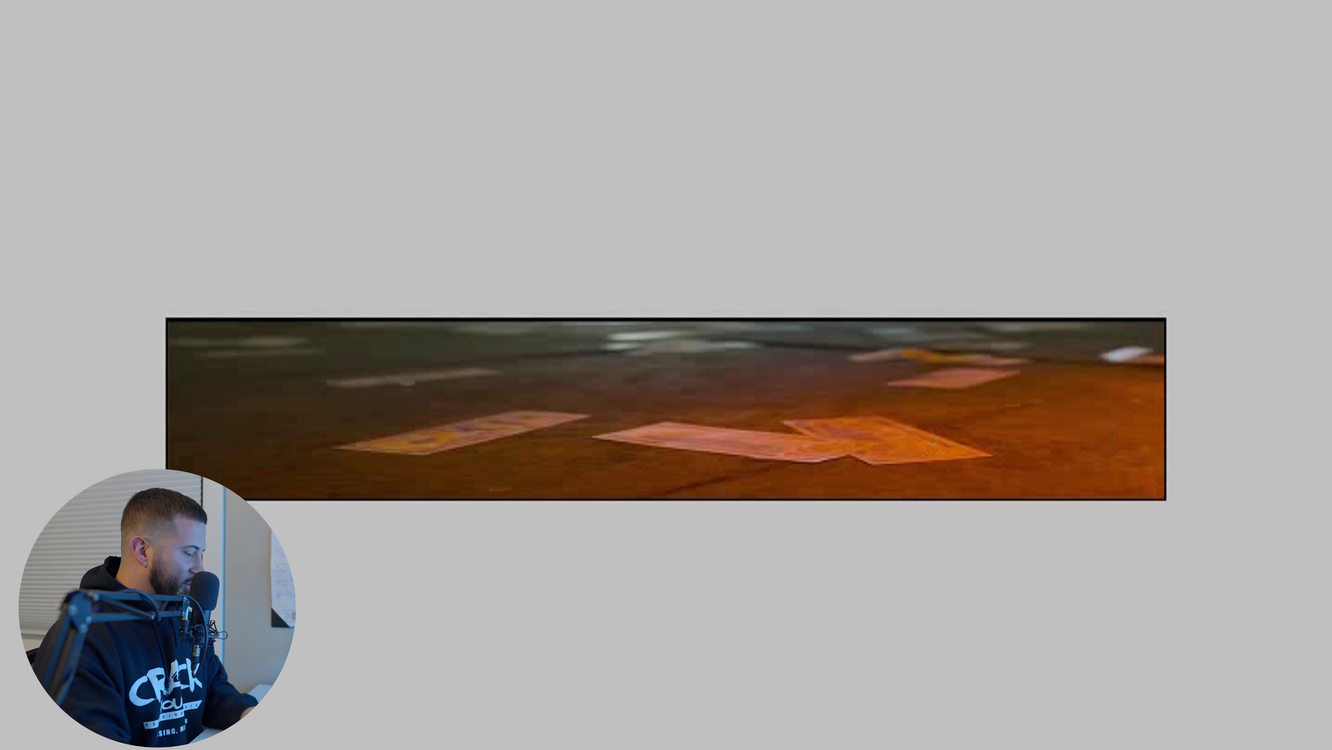
key("ctrl+t")
left_click_drag(1192, 401, 1001, 401)
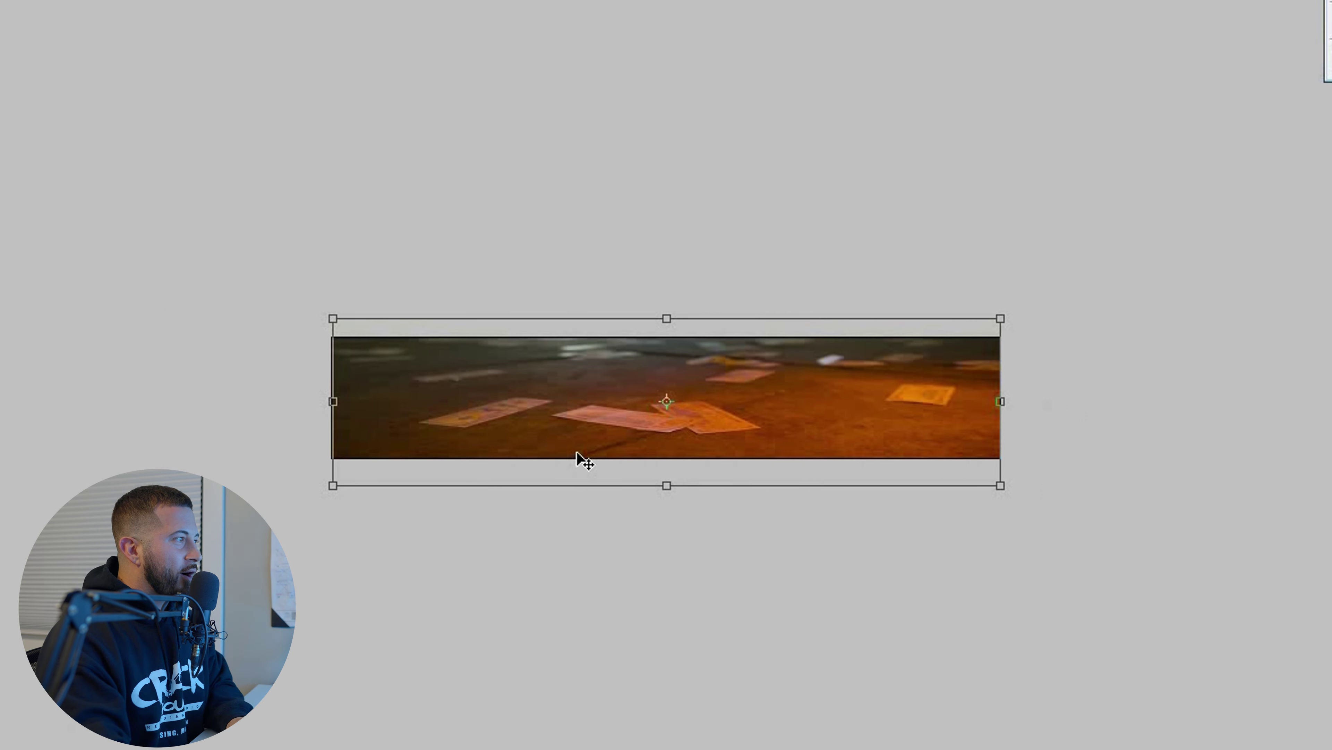
key("Return")
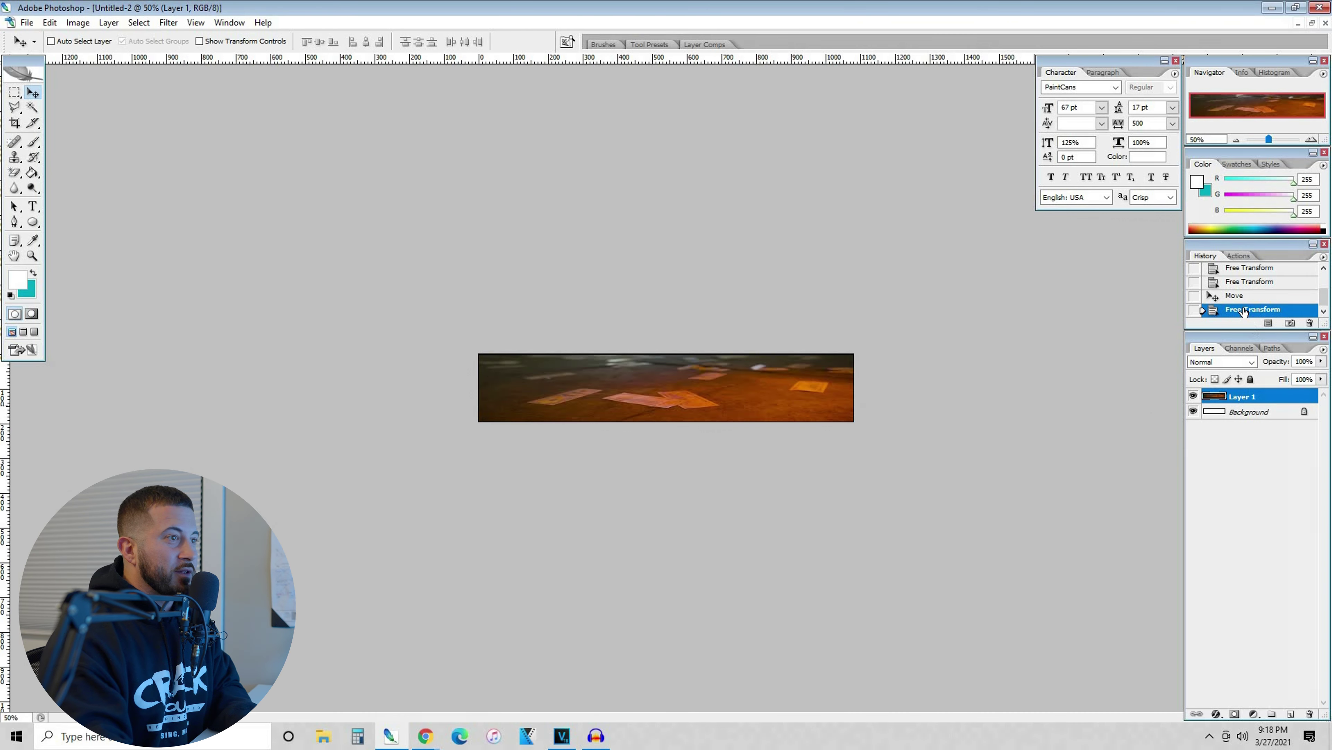
- Revert the document's history to the Drag Layer state, undoing the Free Transforms and the move
left_click(1207, 296)
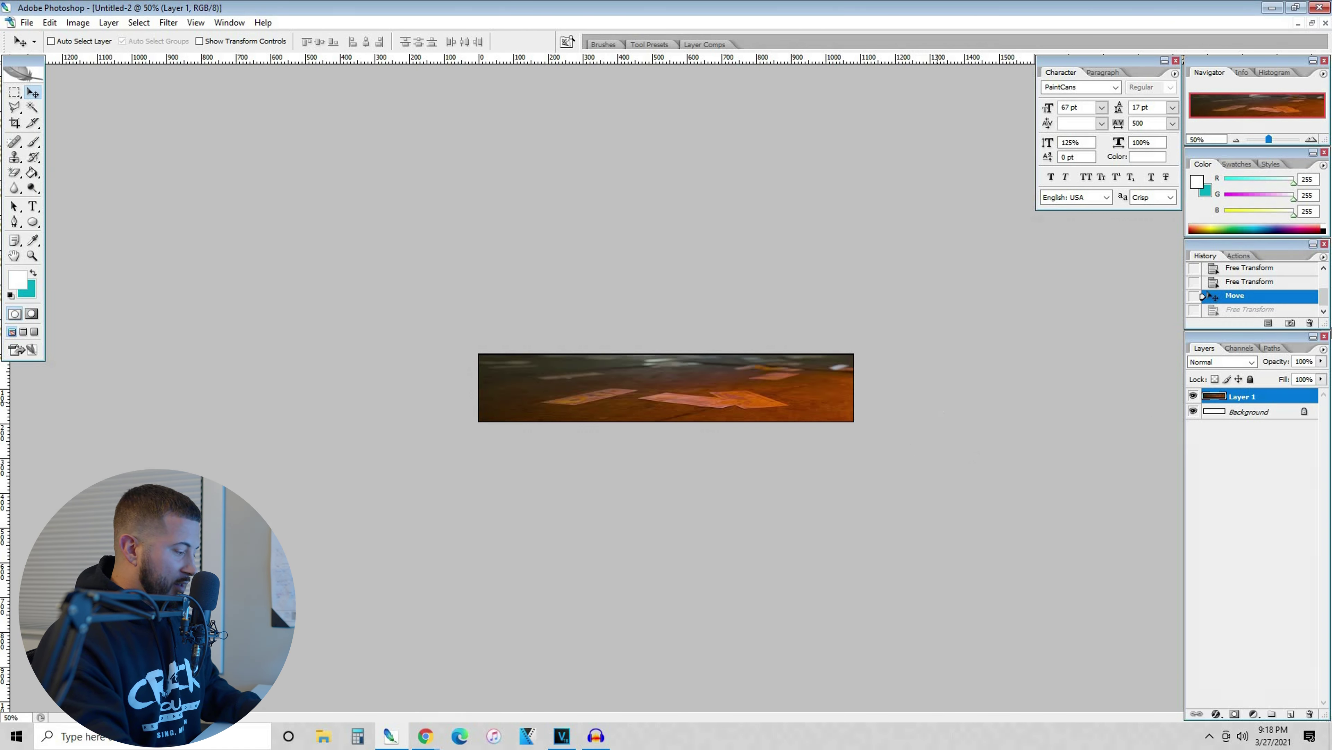
left_click(1263, 282)
scroll(1261, 281, "up", 1)
left_click(1248, 269)
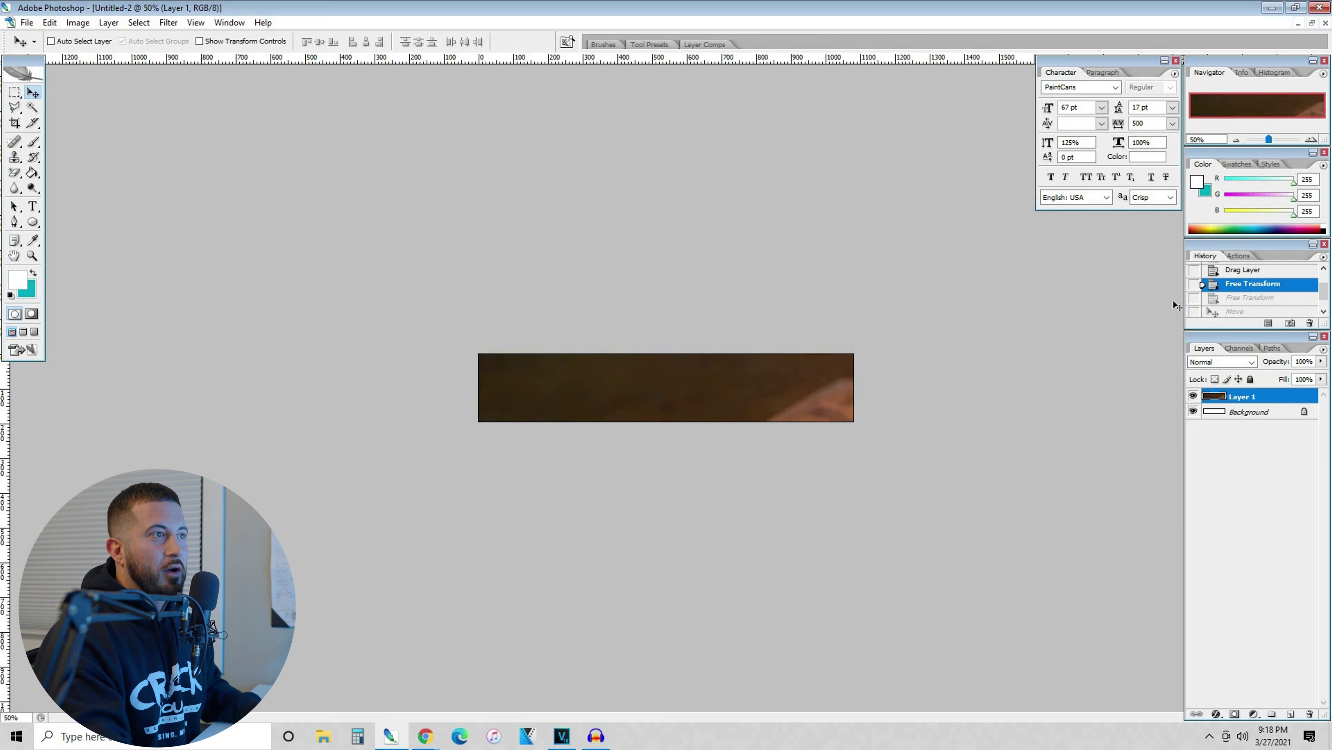
- Scale down the bills image with Free Transform and position it so the bills fill the banner strip
key("ctrl+t")
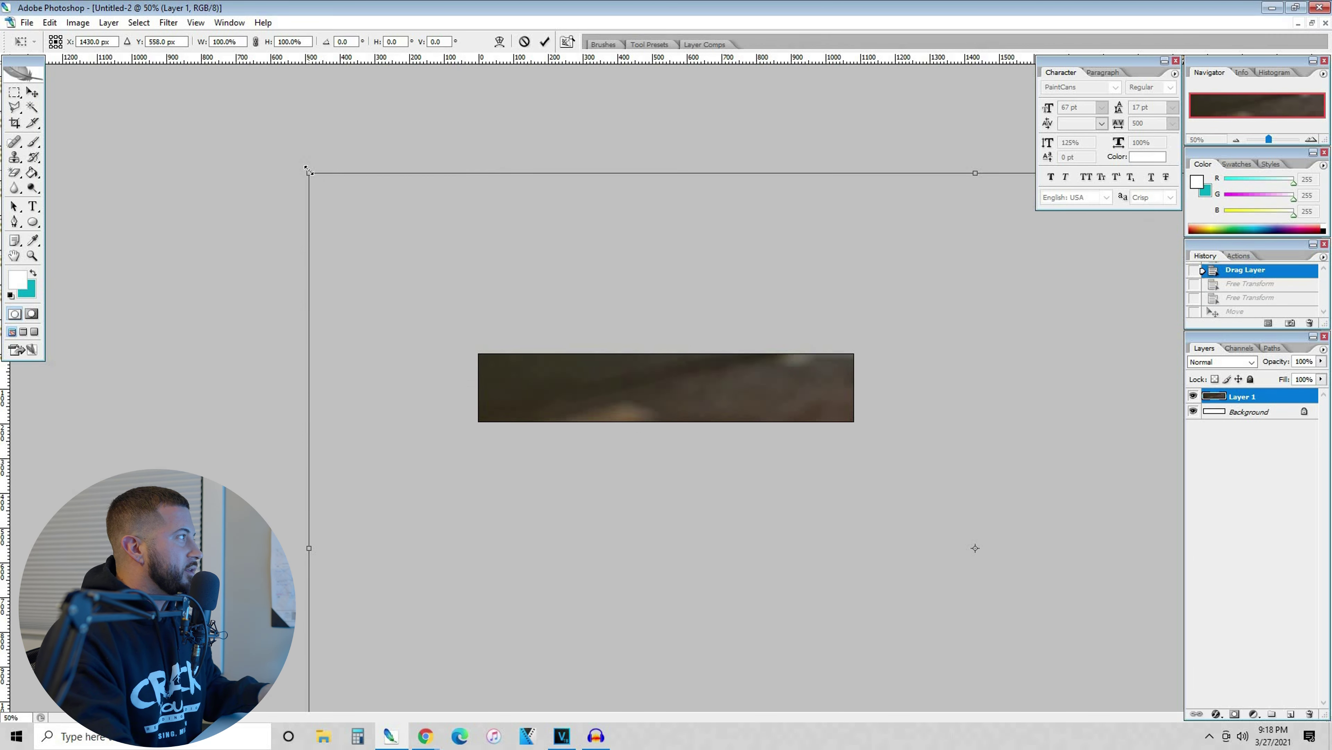
left_click_drag(429, 269, 571, 336)
left_click_drag(968, 531, 860, 471)
mouse_move(832, 426)
left_mouse_down()
mouse_move(828, 462)
mouse_move(829, 447)
left_mouse_up()
key("Return")
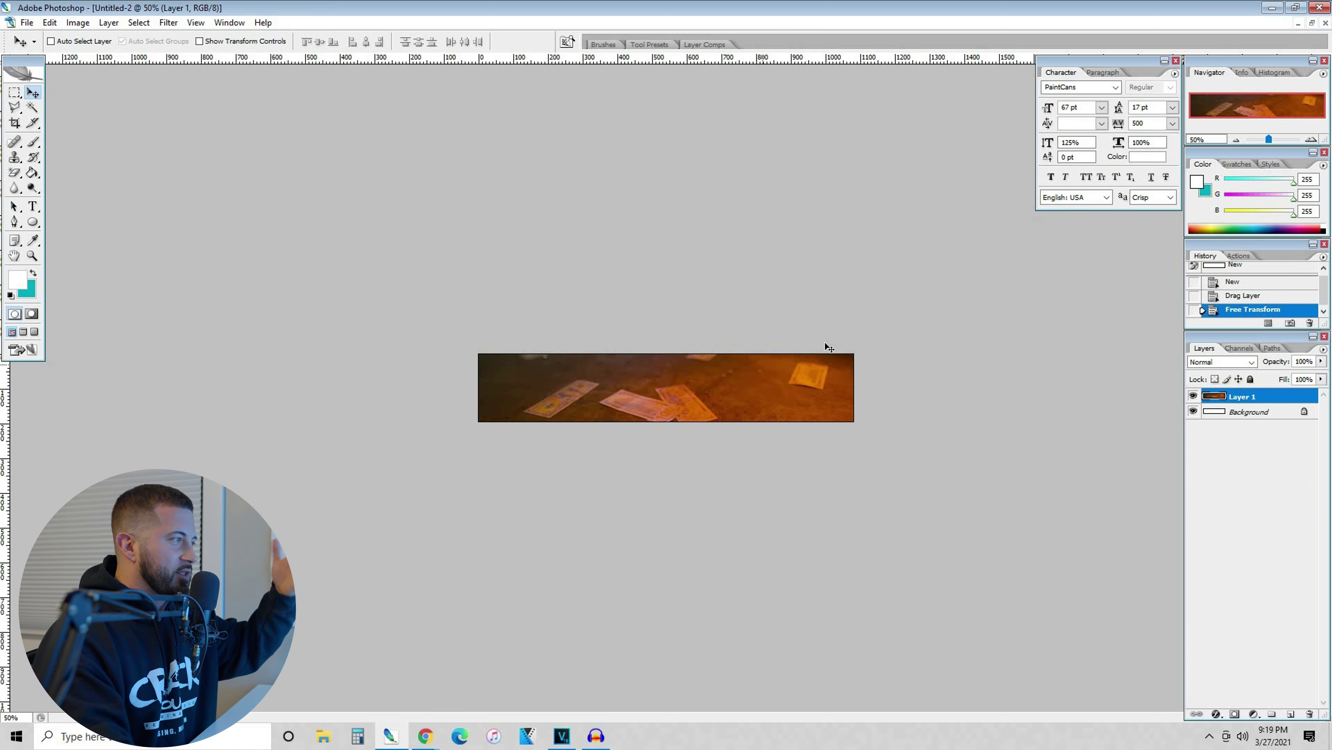
- Open the Cracka Lack Films logo file and place the logo over the bills image in the banner document
key("ctrl+o")
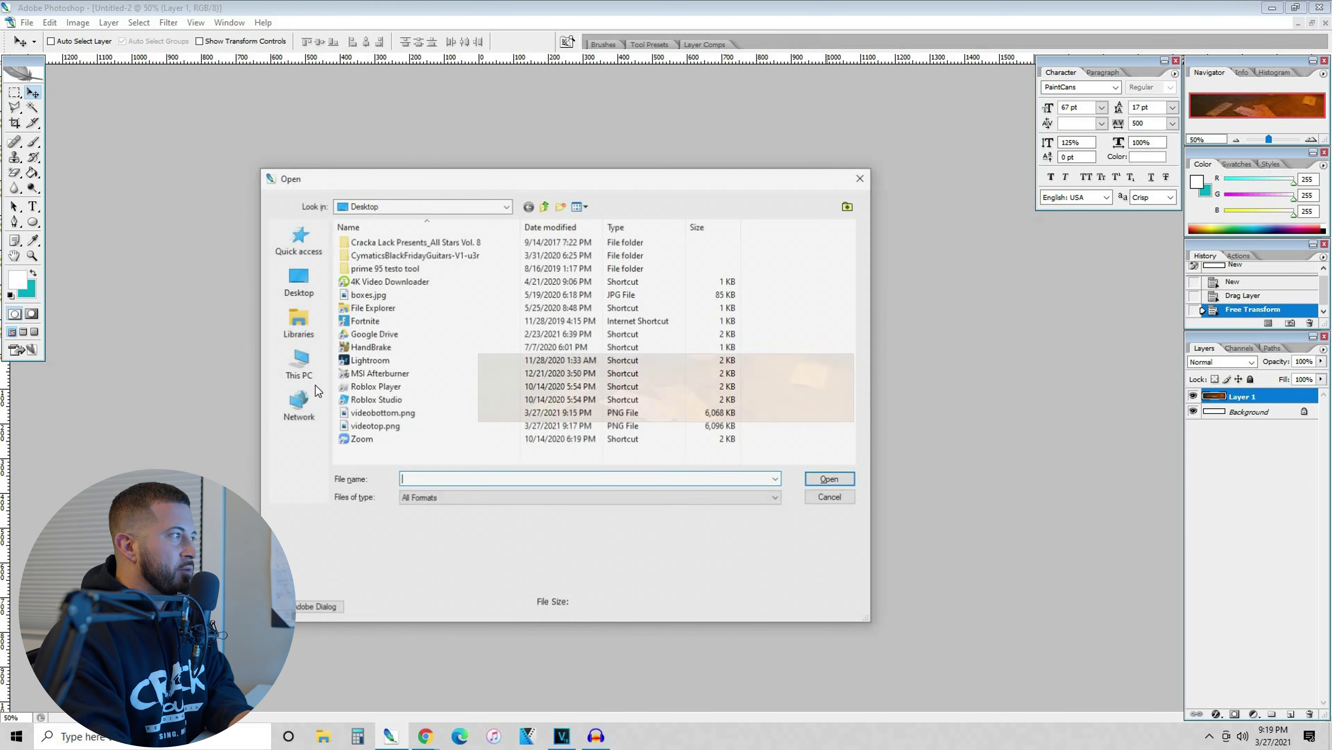
left_click(297, 362)
double_click(546, 381)
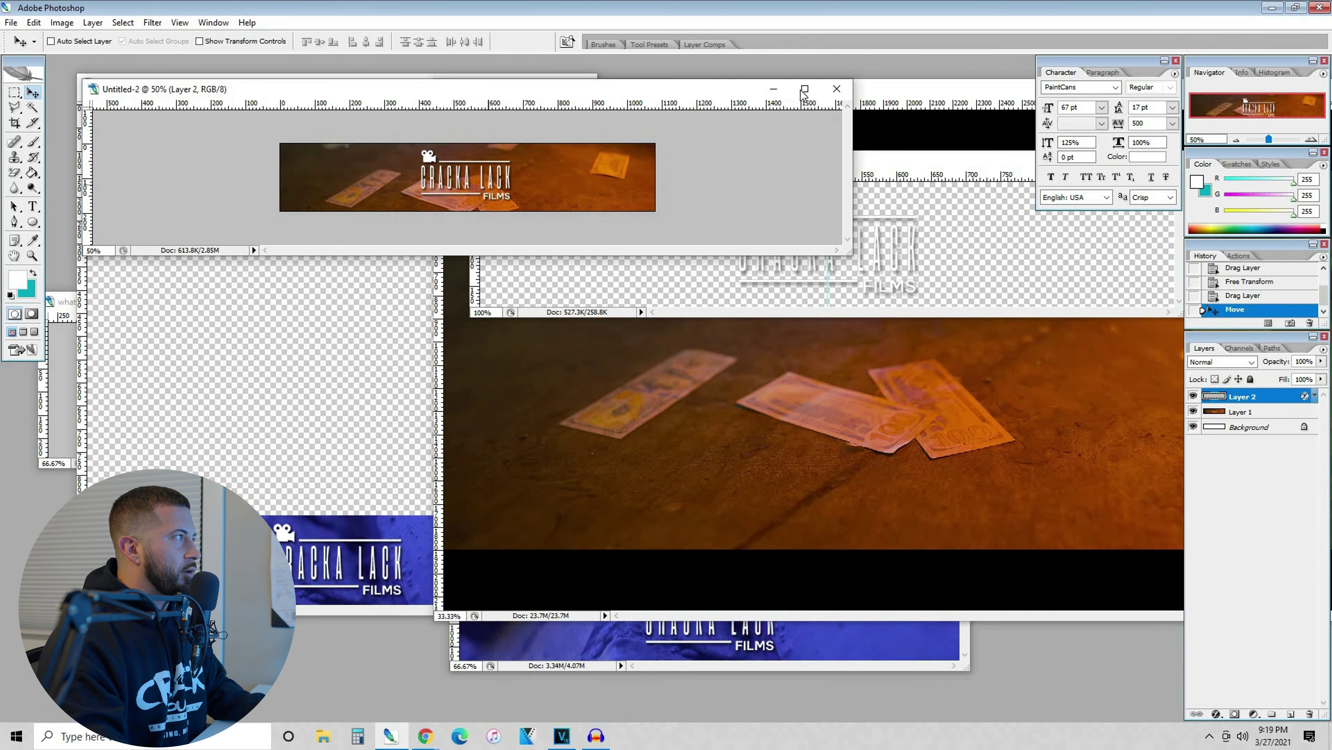
- Maximize the banner document and try to shrink the Cracka Lack Films logo with Free Transform
left_click(804, 89)
key("ctrl+t")
mouse_move(733, 428)
left_mouse_down()
mouse_move(830, 482)
mouse_move(743, 435)
left_mouse_up()
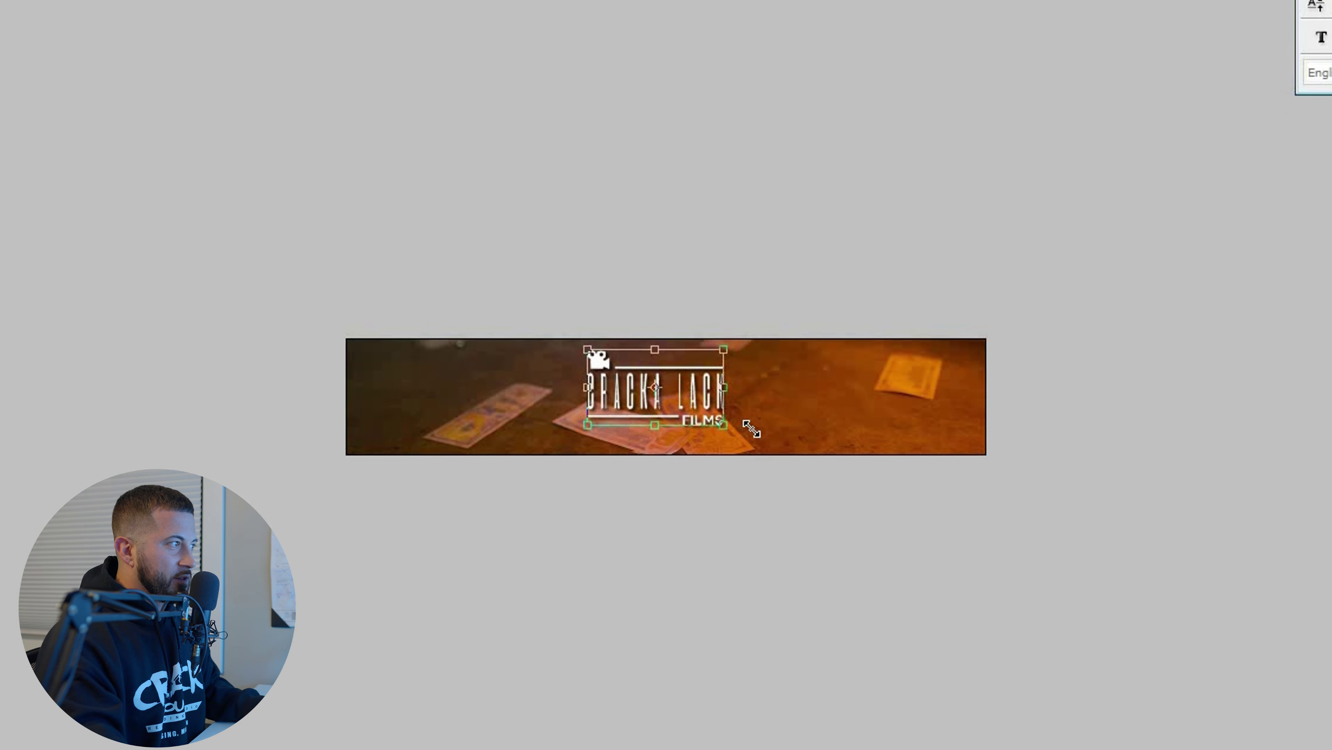
key("Return")
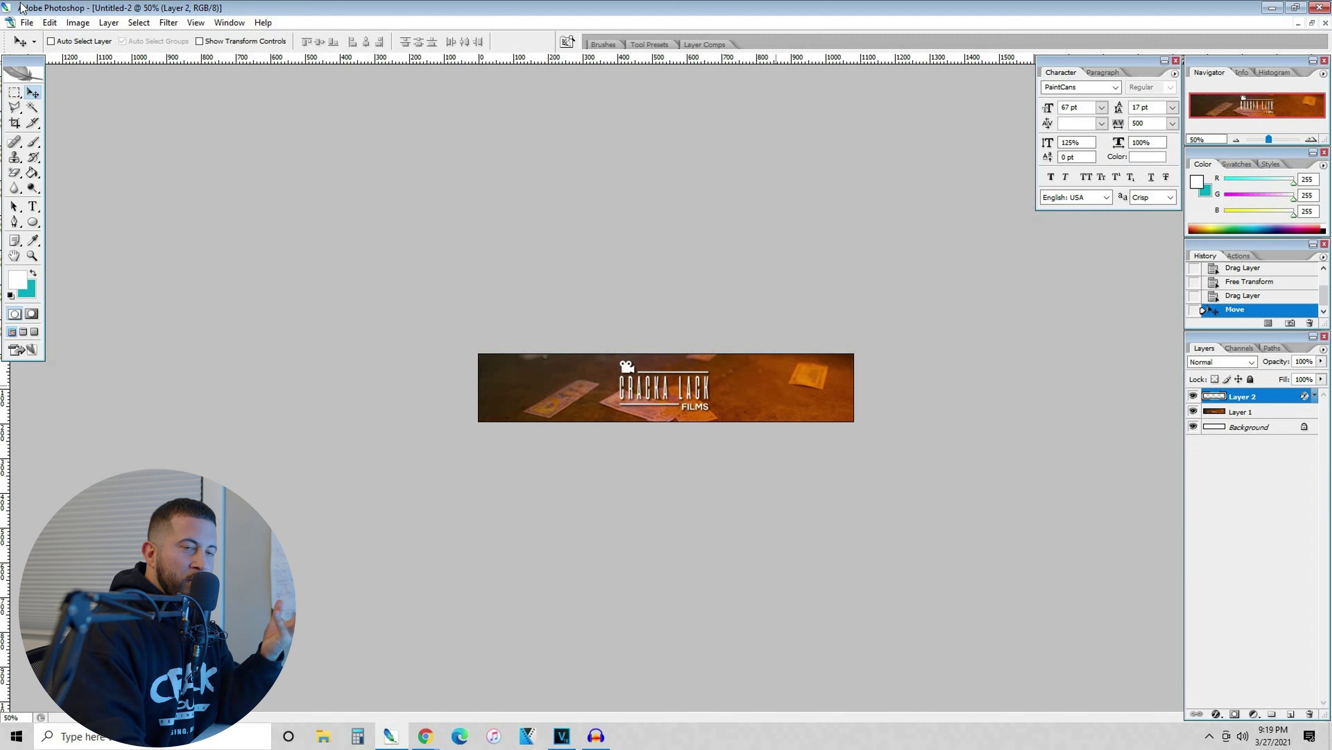
- Add the text DIRECTED BY CRACKA LACK across the banner, hide that text layer and show the logo layer instead
left_click(32, 206)
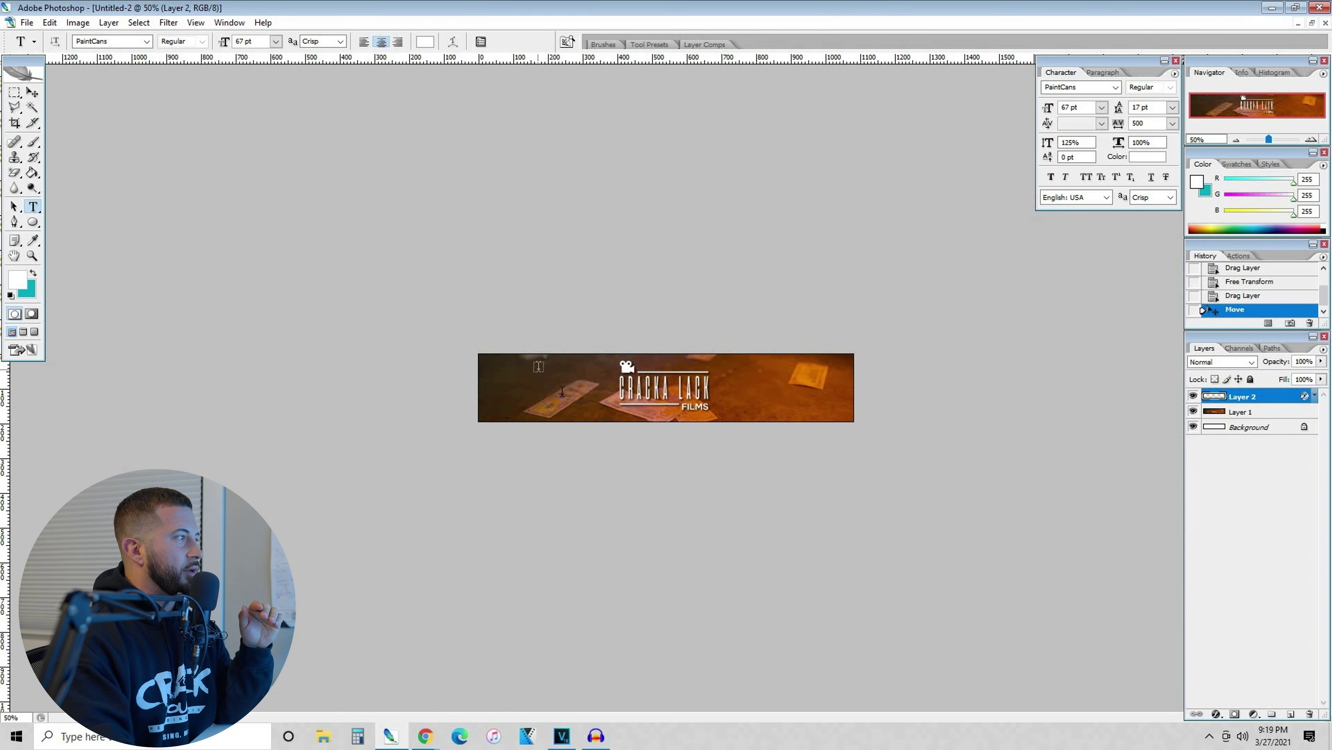
left_click_drag(495, 377, 563, 395)
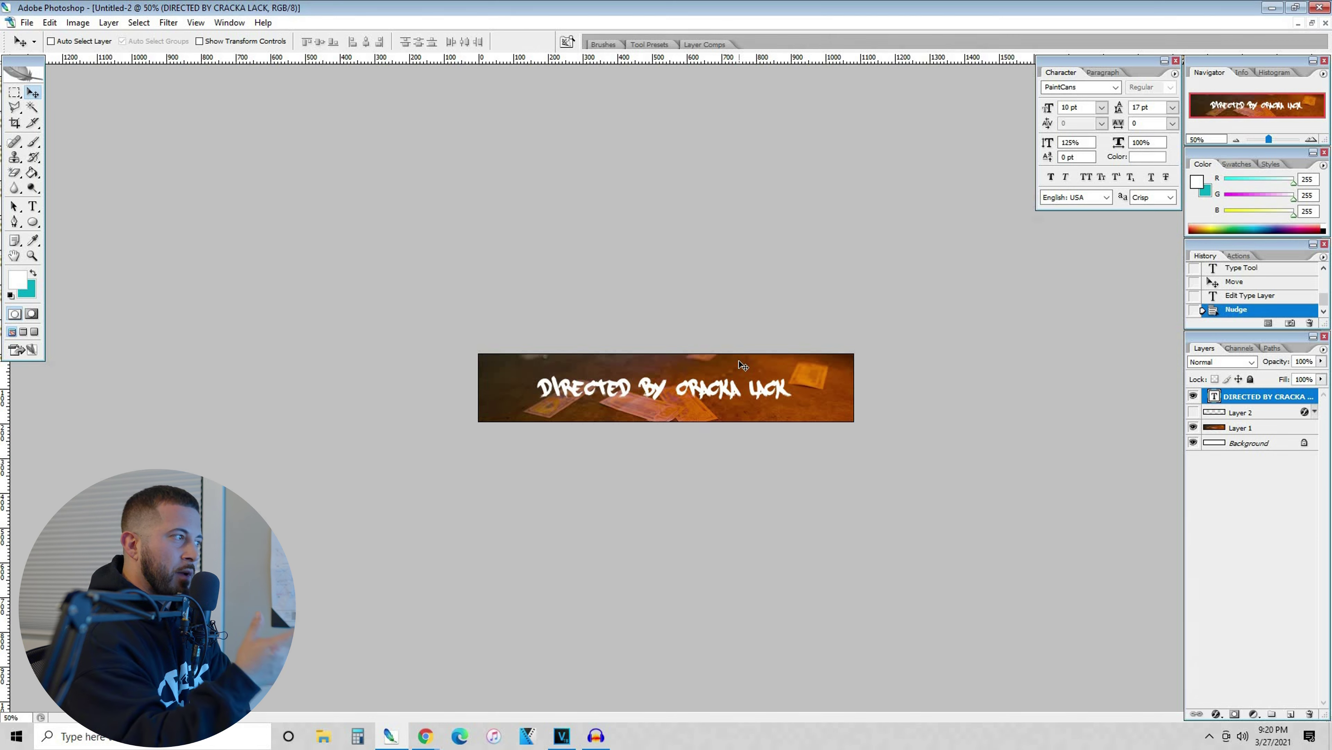
left_click(1193, 396)
left_click(1193, 412)
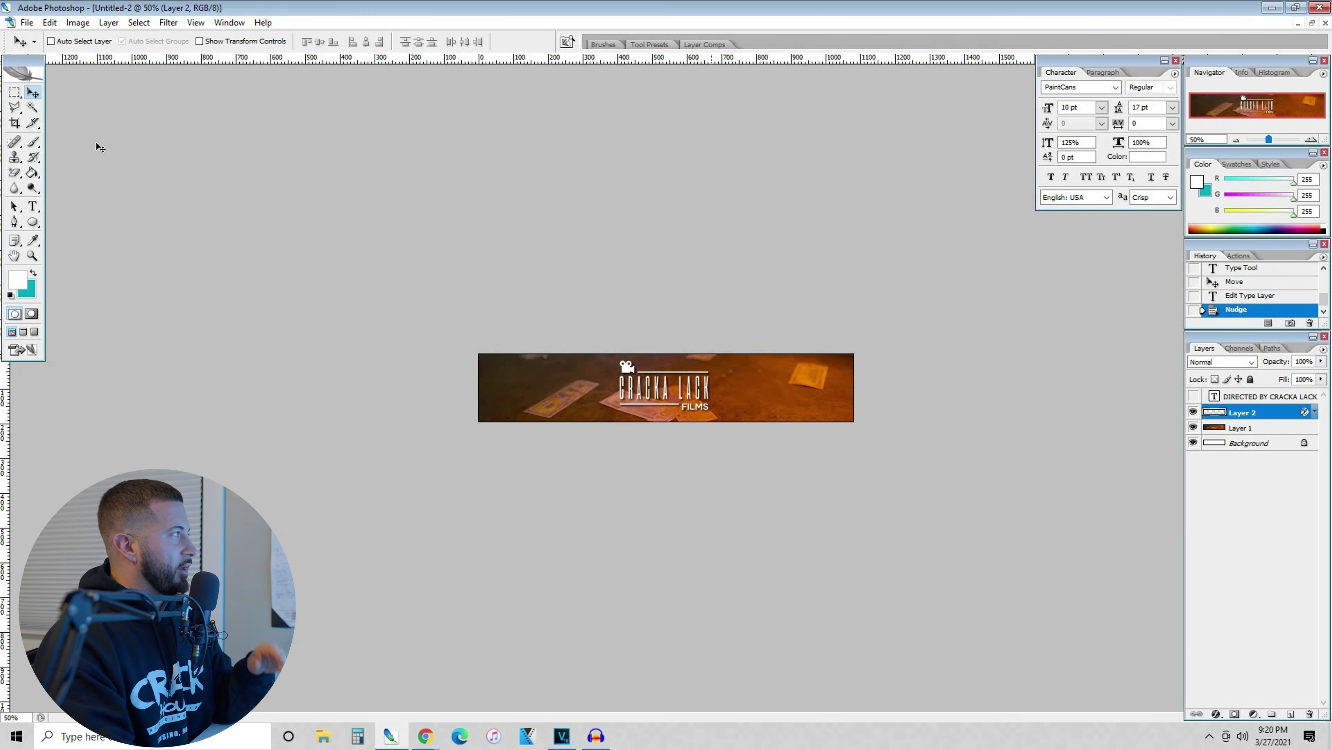
- Save a copy of the bottom banner as a JPEG named kcb bottom in the Pictures folder
left_click(27, 23)
left_click(79, 174)
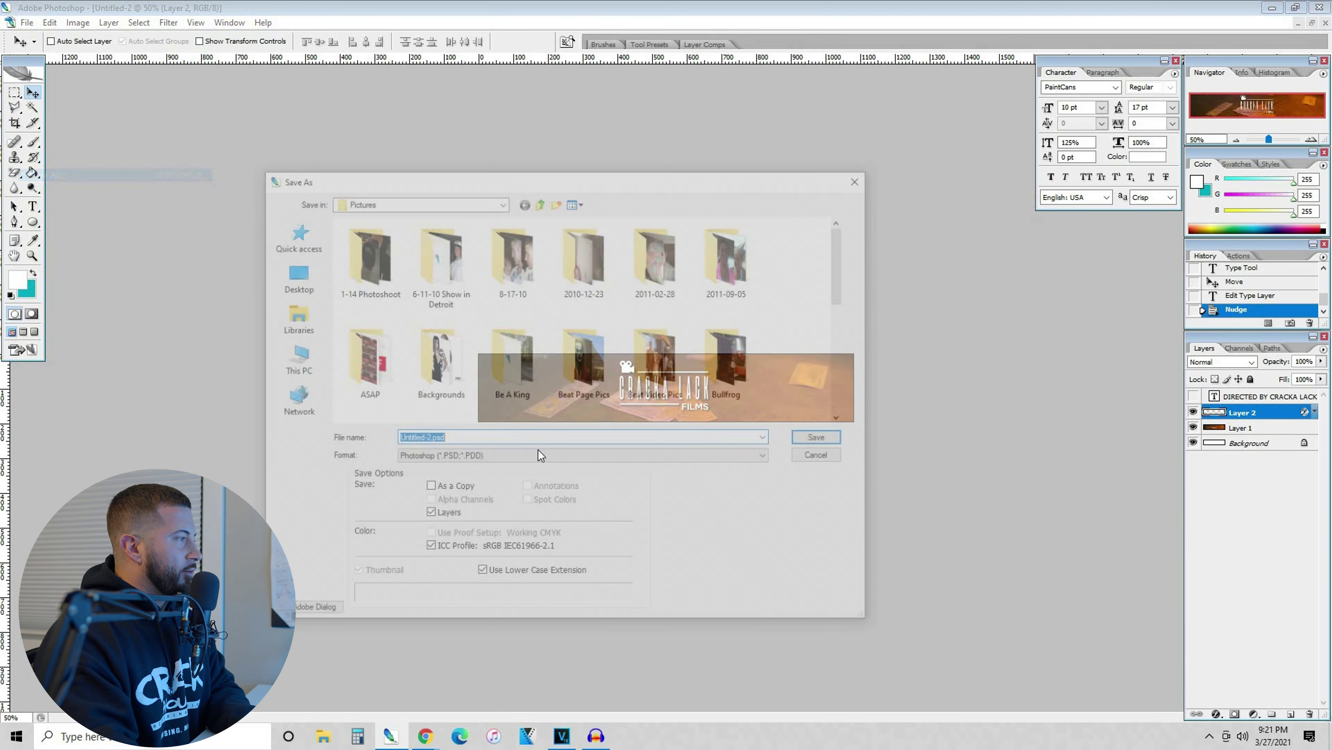
left_click(553, 461)
left_click(508, 506)
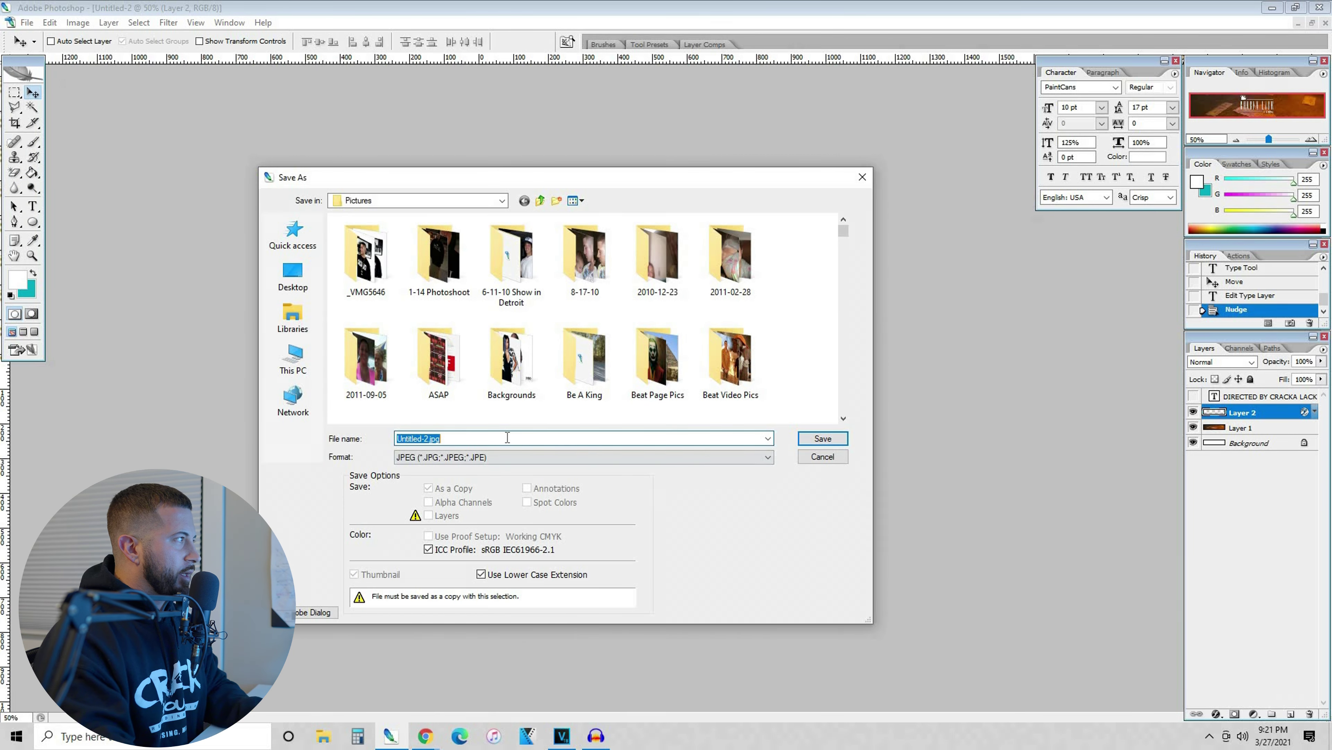
type("kcb bottom")
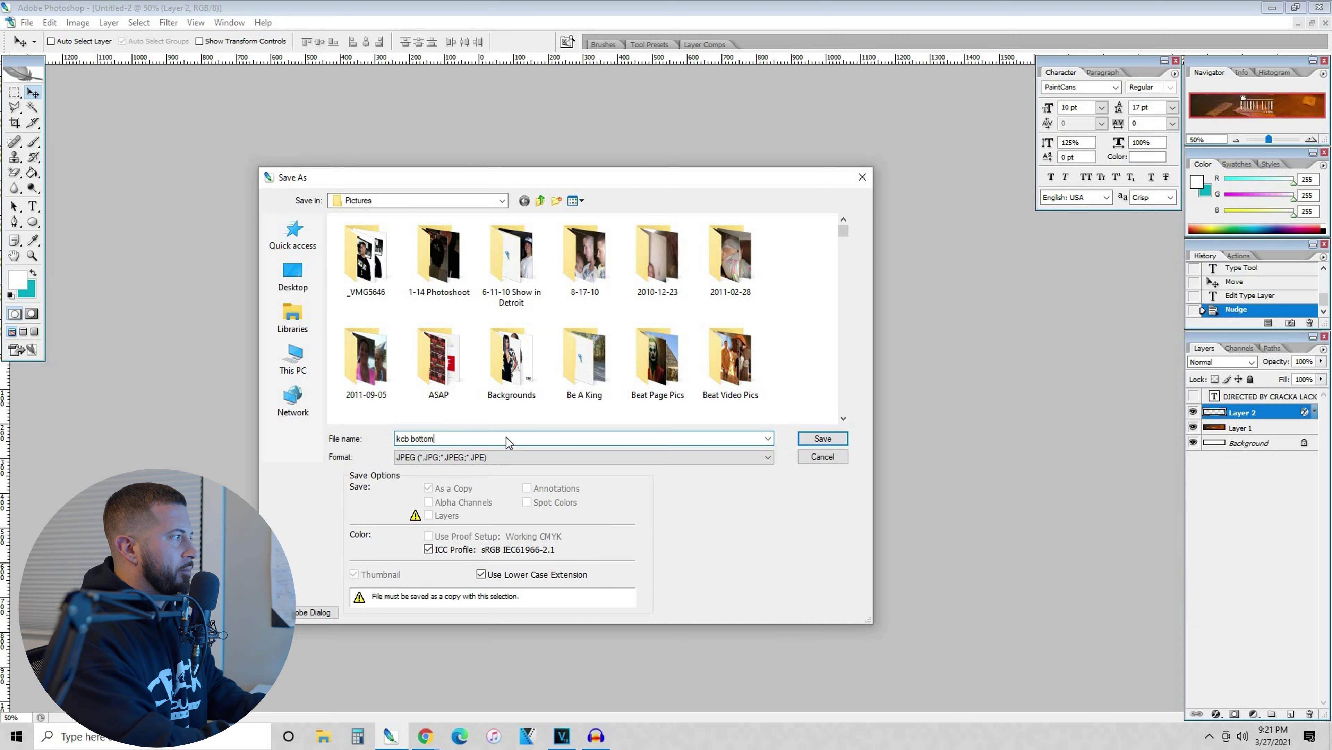
key("Return")
key("Return")
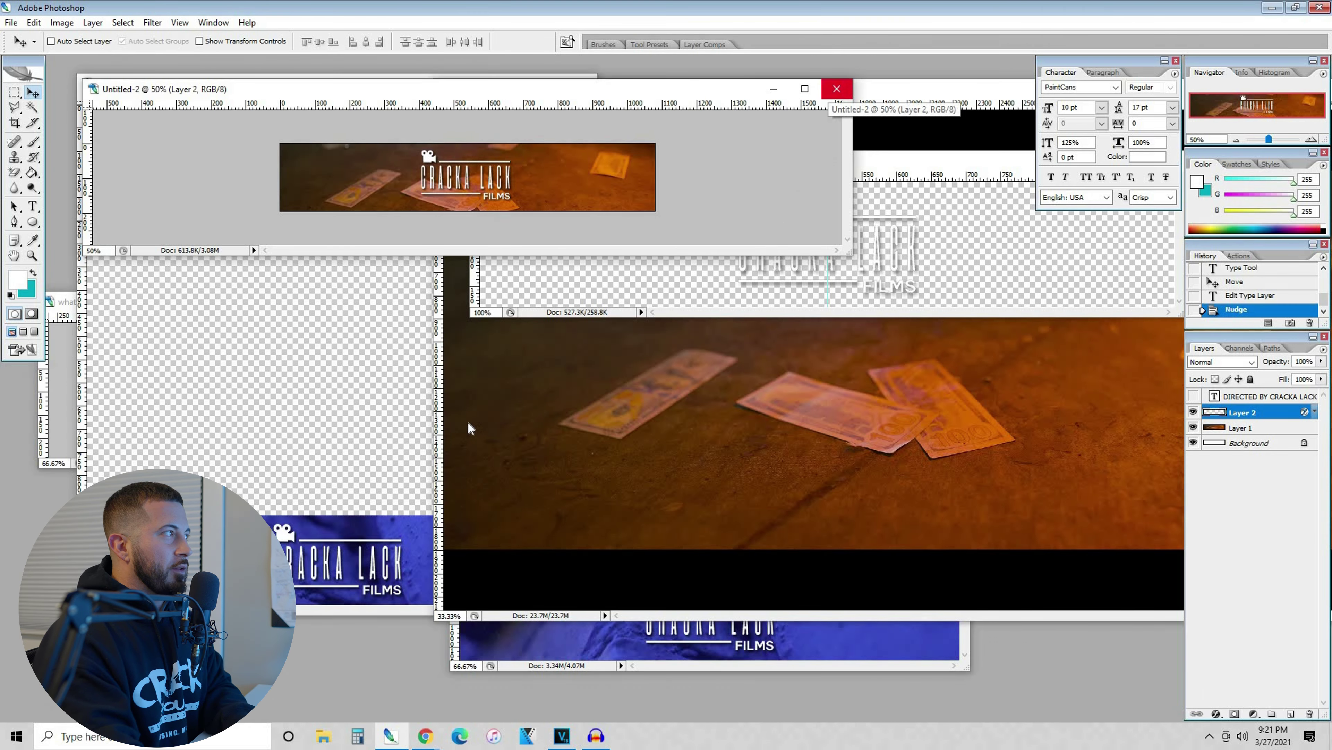
- Create a new 1080 by 194 pixel RGB document at 300 pixels/inch and place the videotop.png image in it
key("ctrl+n")
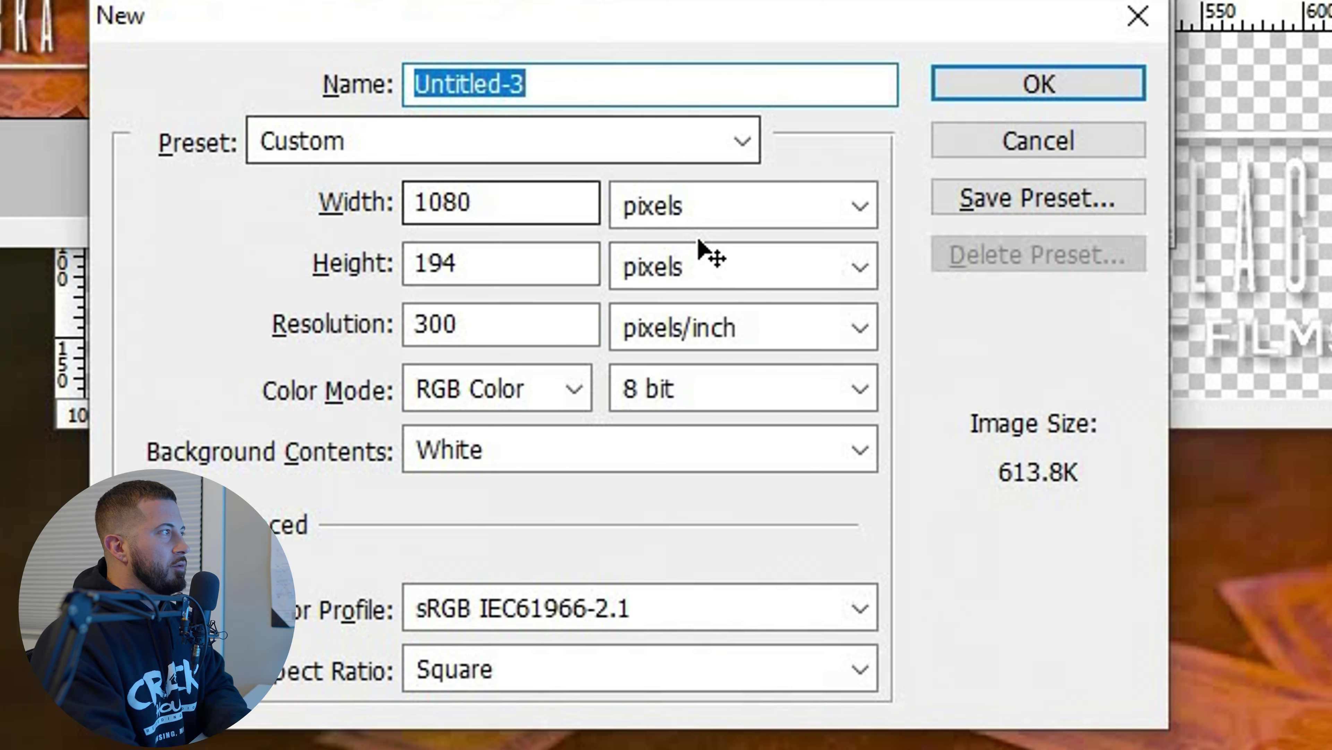
key("Return")
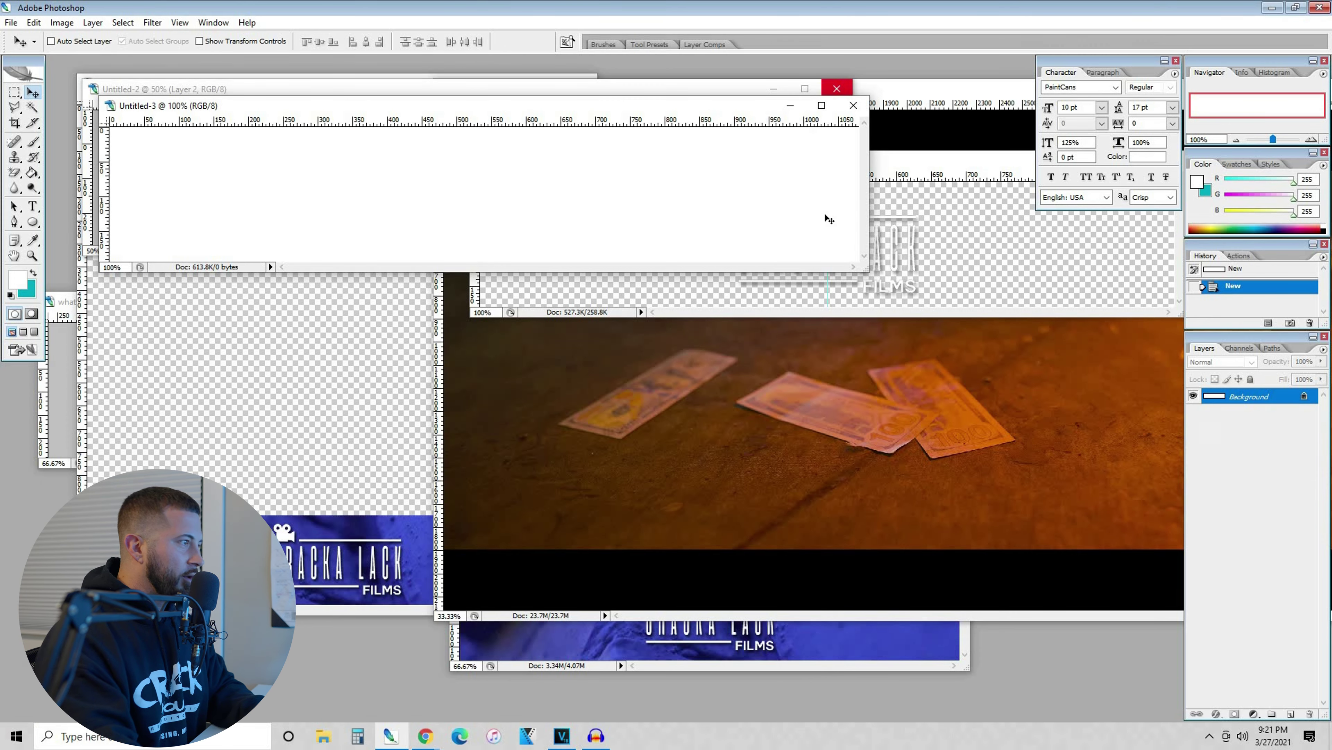
key("ctrl+o")
key("Return")
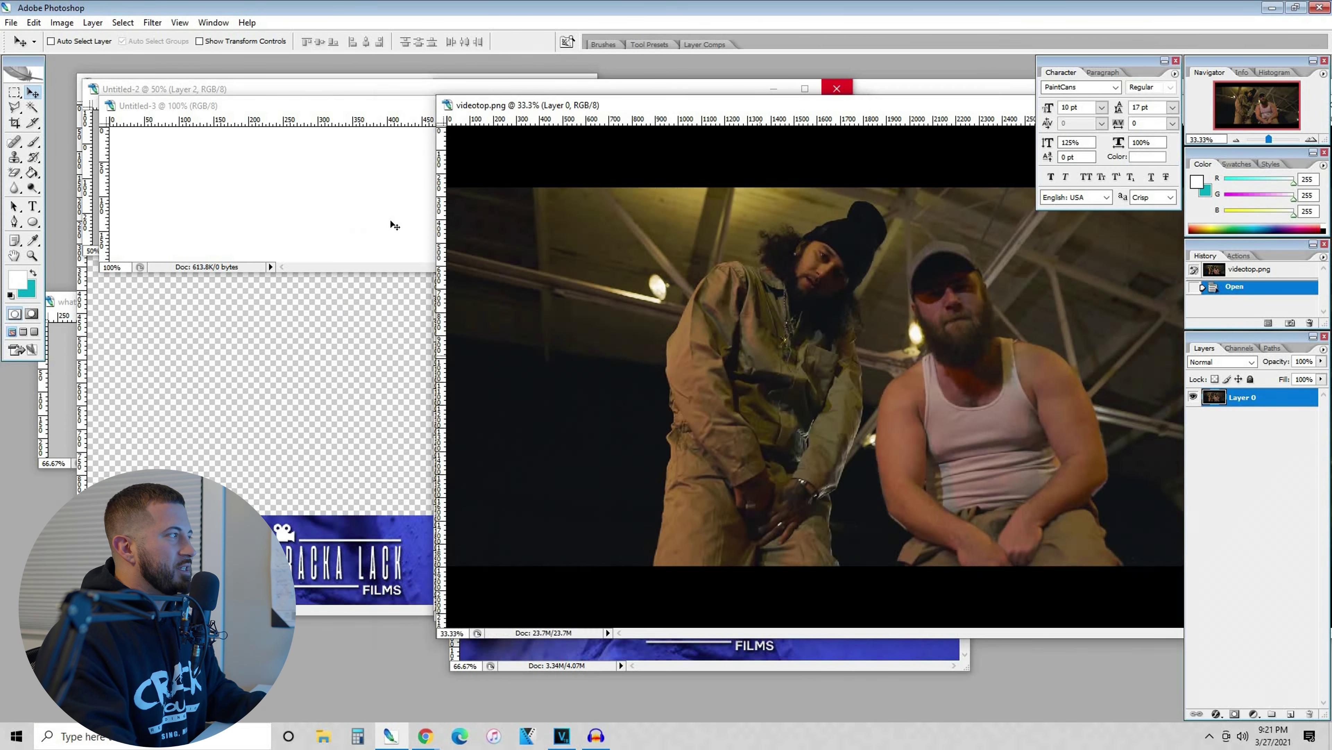
left_click_drag(682, 341, 315, 199)
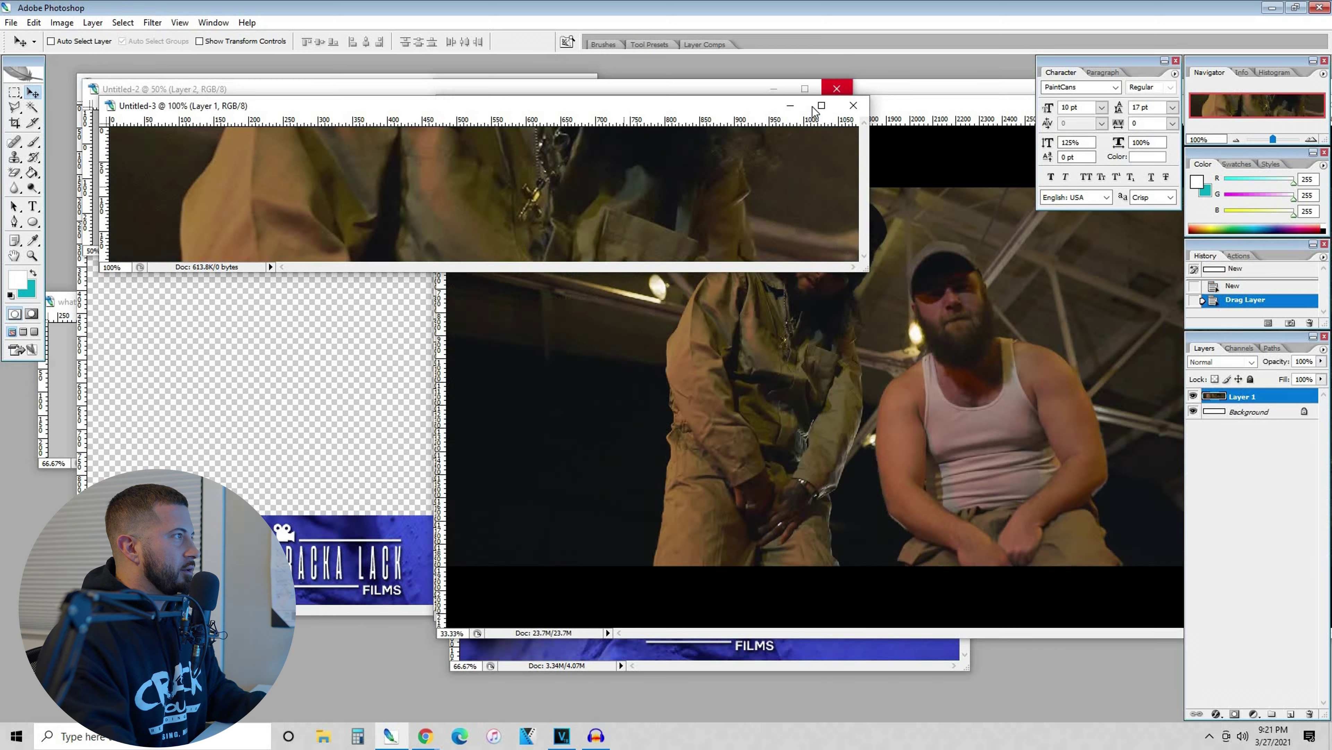
- Scale the videotop image to about 42.5% with Free Transform and position it so both men's faces fill the strip
key("f")
key("ctrl+minus")
key("ctrl+minus")
key("ctrl+minus")
key("ctrl+minus")
key("ctrl+minus")
key("ctrl+t")
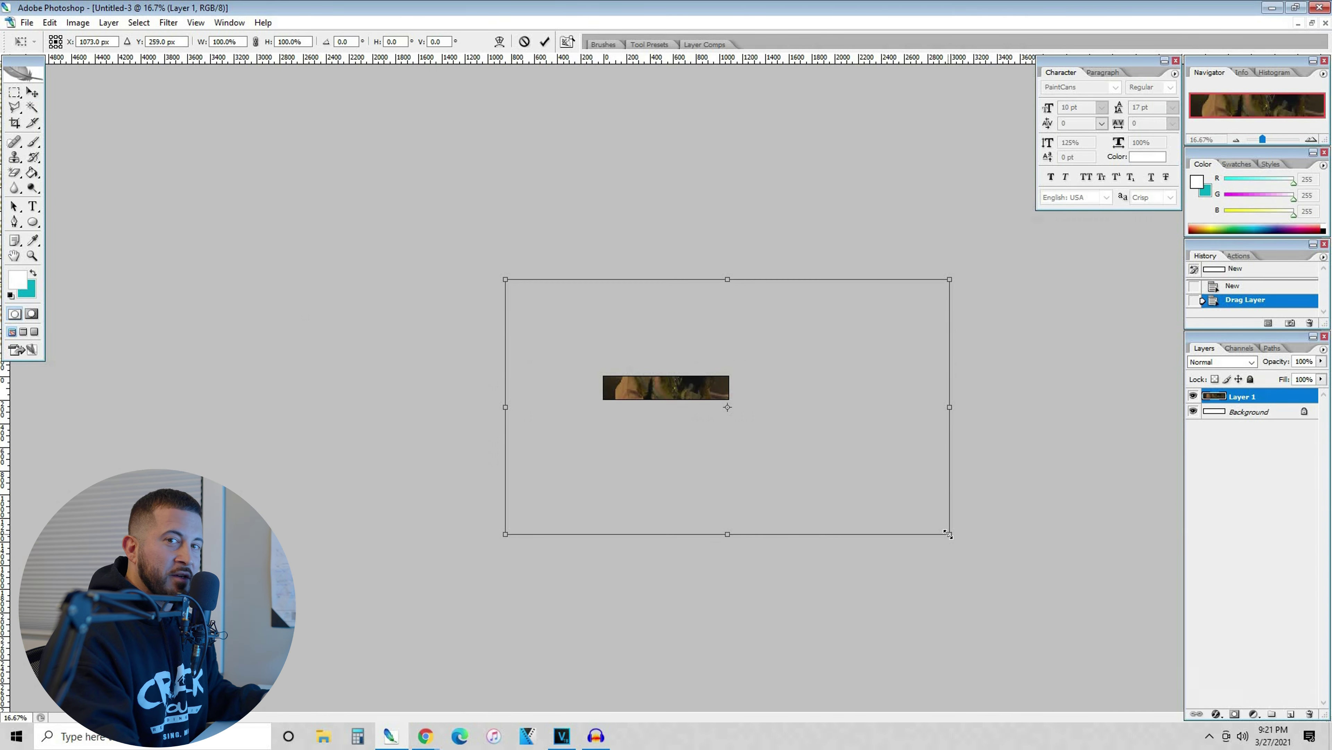
mouse_move(762, 443)
left_mouse_down()
mouse_move(737, 420)
mouse_move(704, 426)
mouse_move(757, 437)
left_mouse_up()
key("ctrl+plus")
key("ctrl+plus")
key("ctrl+plus")
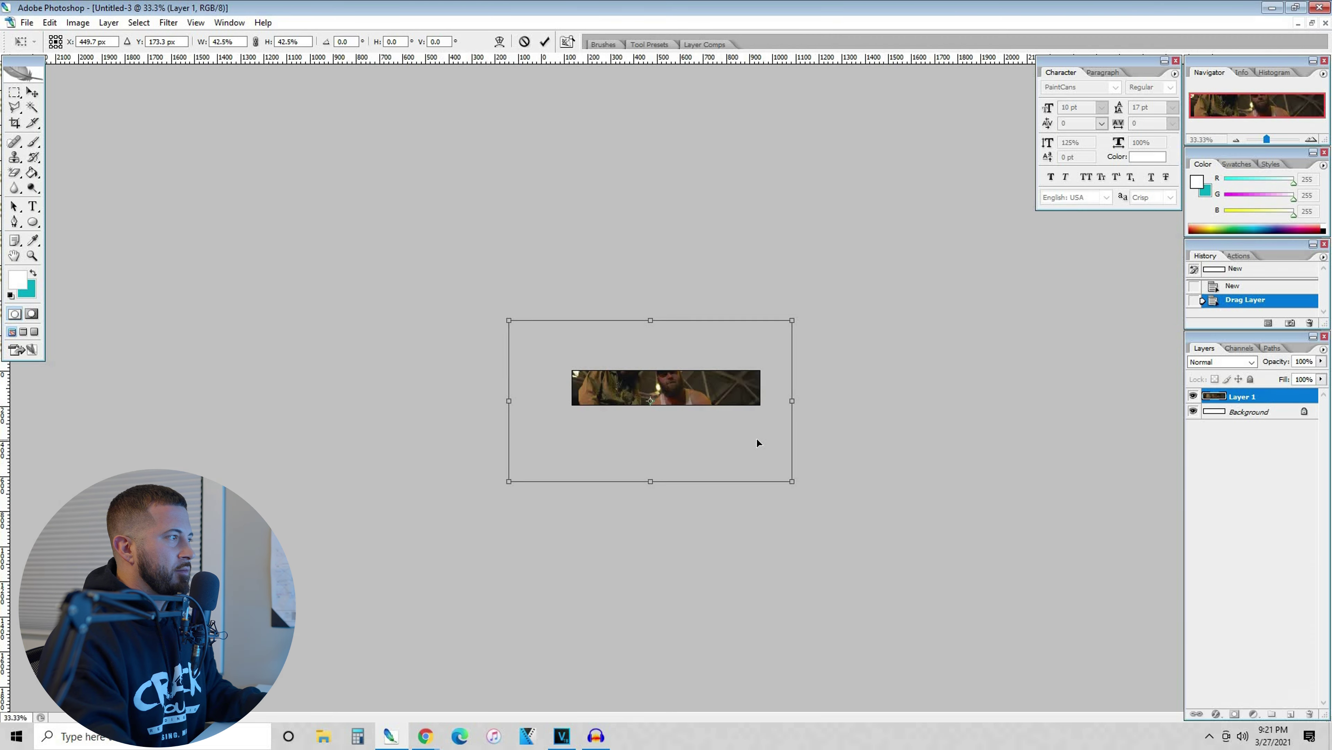
key("ctrl+plus")
key("shift+Right")
key("shift+Right")
key("shift+Right")
key("shift+Right")
key("shift+Right")
key("shift+Right")
key("shift+Right")
key("shift+Down")
key("shift+Down")
key("shift+Down")
key("shift+Down")
key("shift+Down")
key("shift+Down")
key("shift+Down")
key("shift+Down")
key("shift+Down")
key("shift+Down")
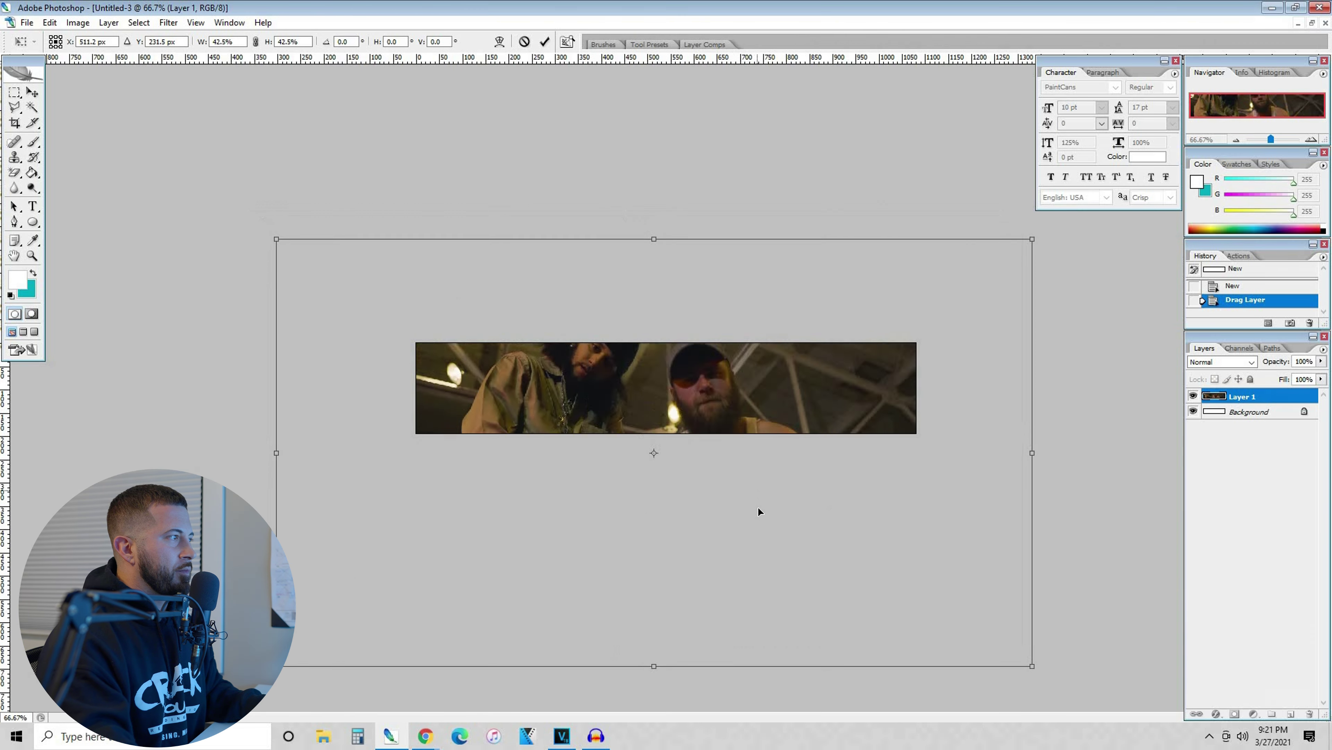
key("Return")
- Add the title HANDS UP in a text box spanning the lower half of the top strip
key("t")
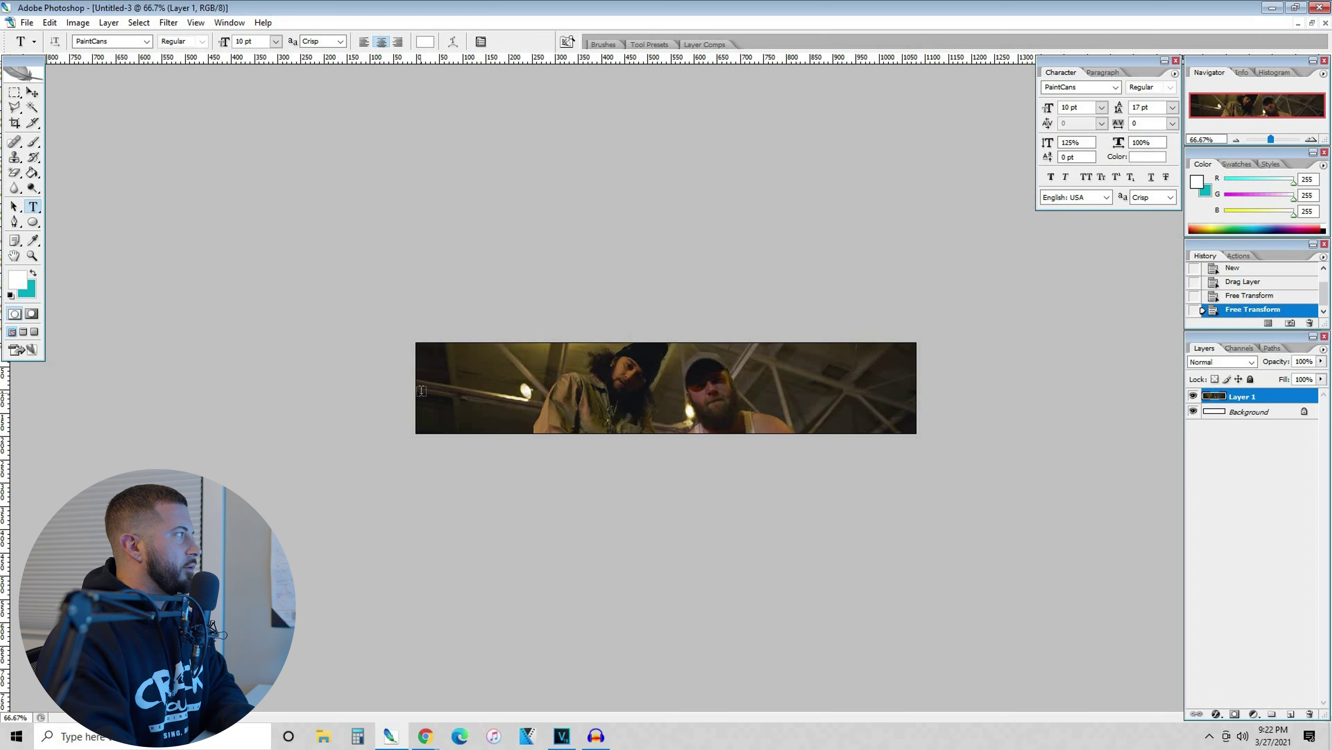
left_click_drag(890, 425, 916, 433)
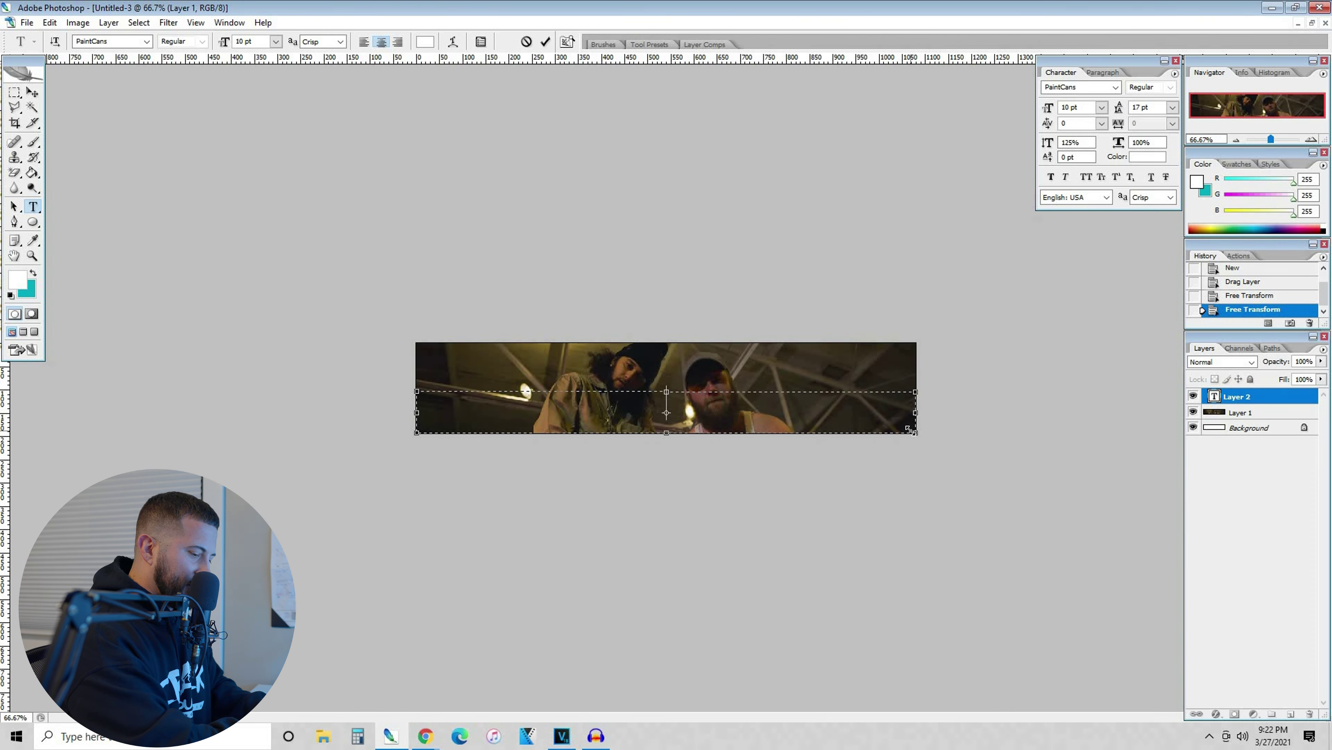
type("HANDS UP")
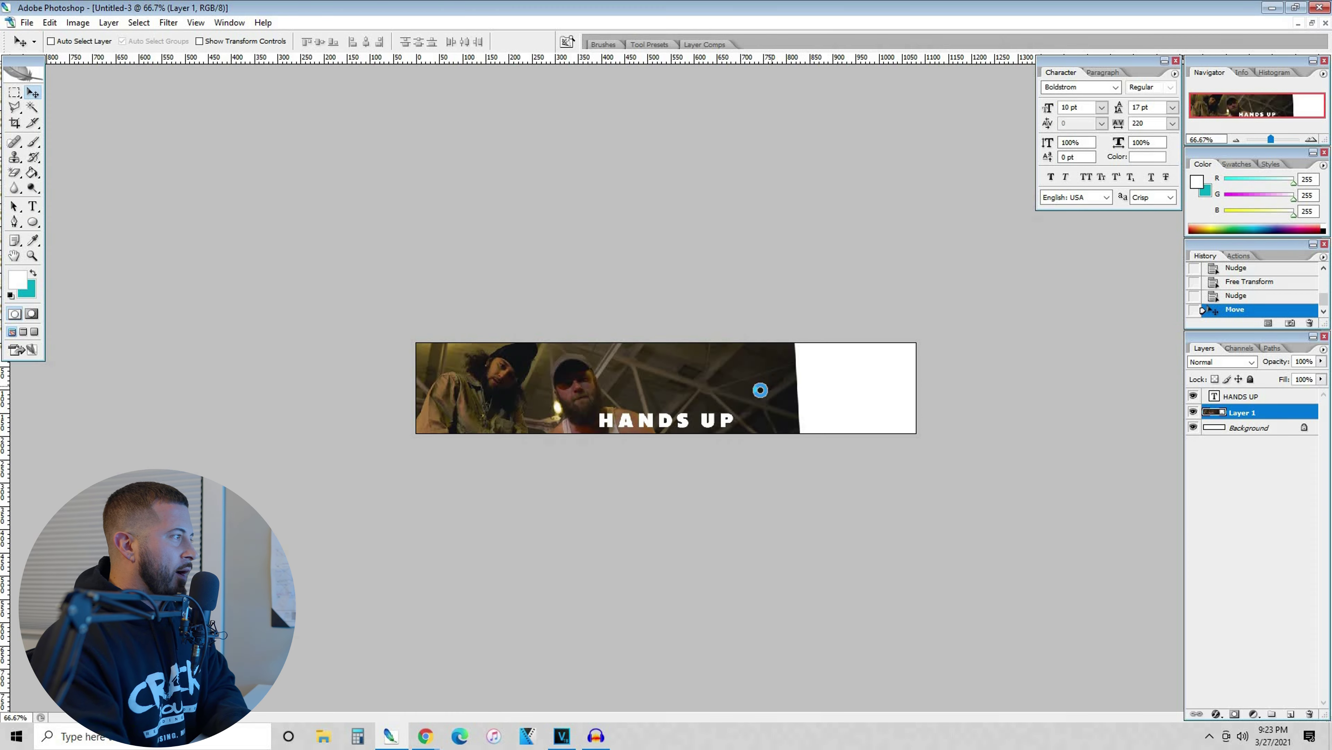
- Switch to VEGAS Pro and save the frame at 00:00:38:01 as a PNG snapshot named VIDEOtop on the Desktop
left_click(561, 735)
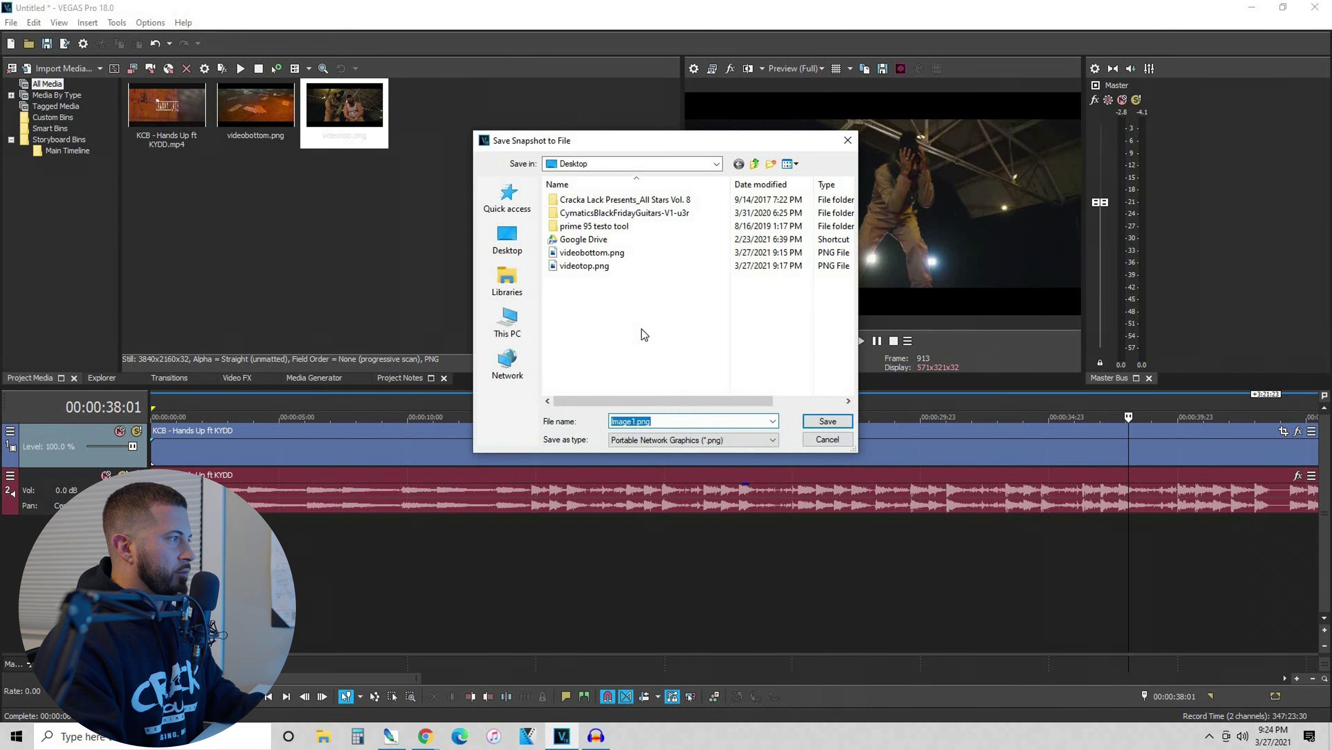
type("VIDEO")
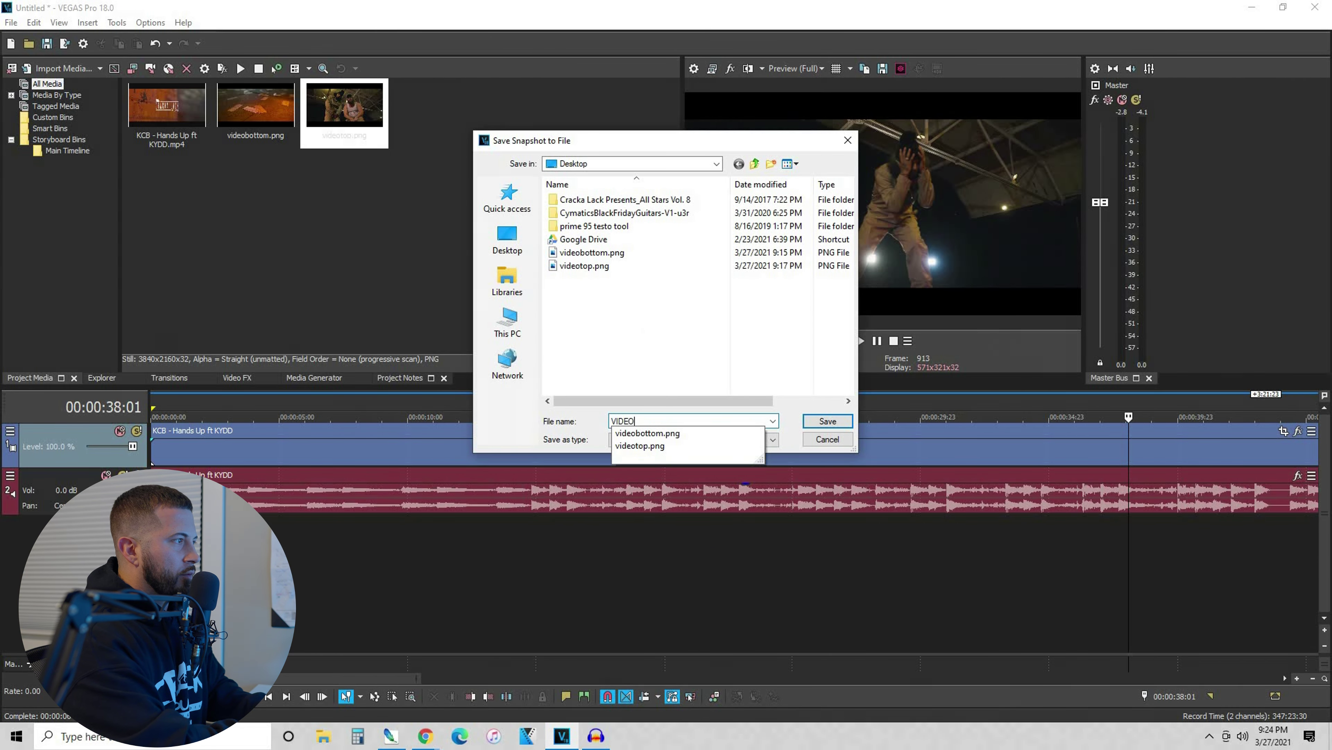
type("top")
key("Return")
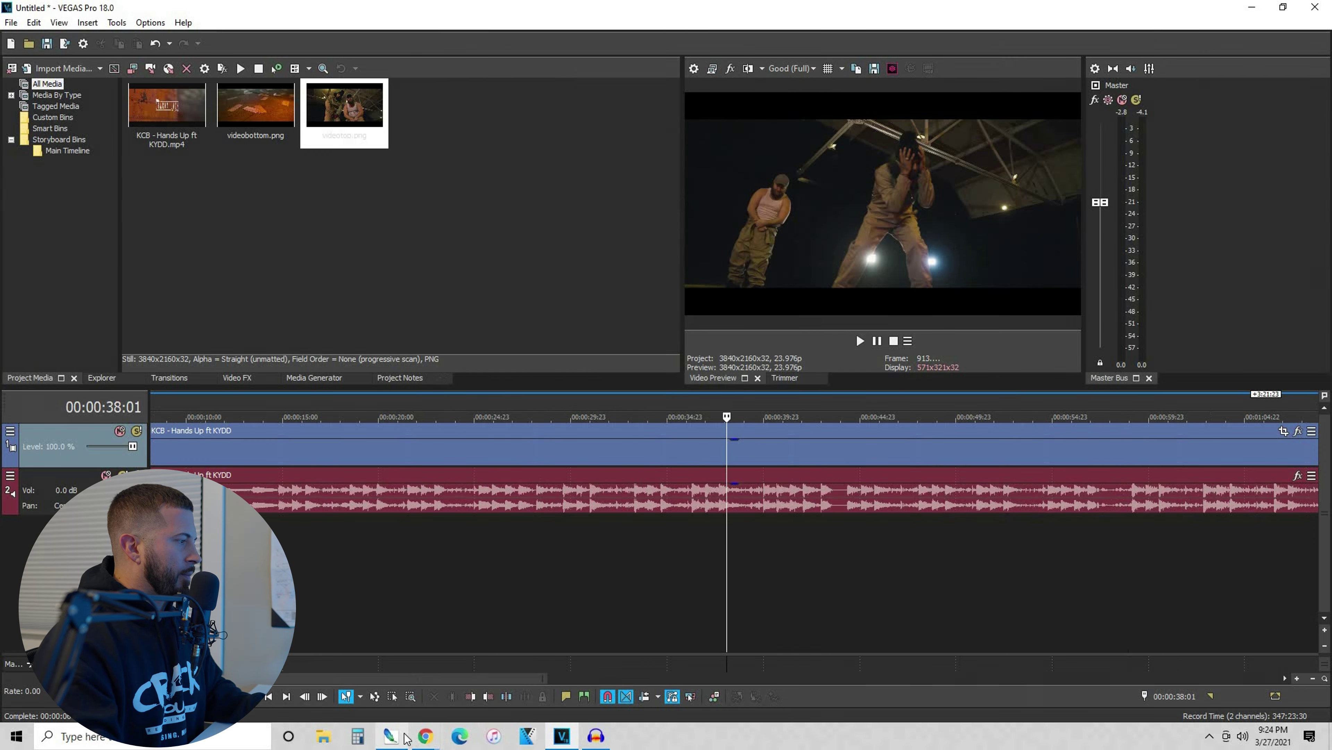
- Switch to Photoshop, place the new snapshot beneath Layer 1, and scale it to about 21.5% to cover the strip's blank right end
left_click(391, 736)
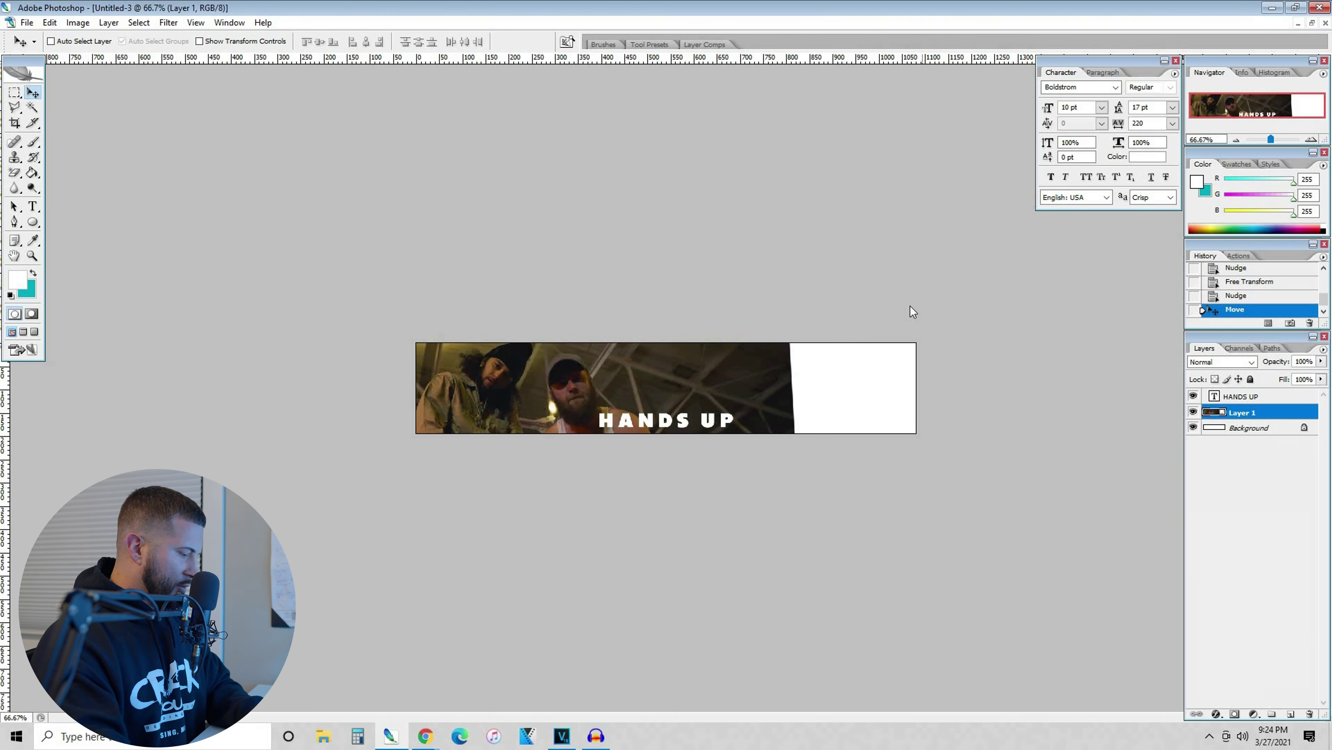
key("ctrl+o")
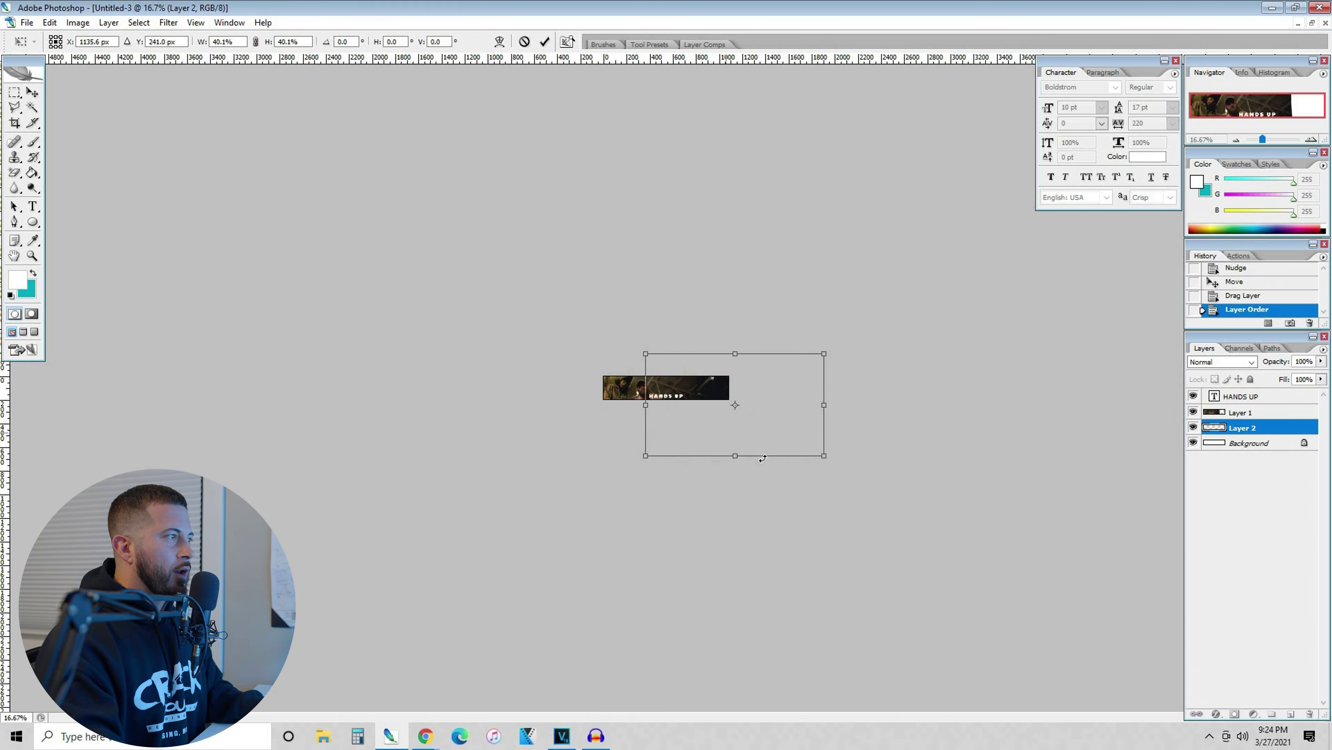
key("ctrl+plus")
key("ctrl+plus")
key("ctrl+plus")
key("ctrl+plus")
left_click_drag(502, 183, 821, 372)
left_click_drag(953, 475, 753, 407)
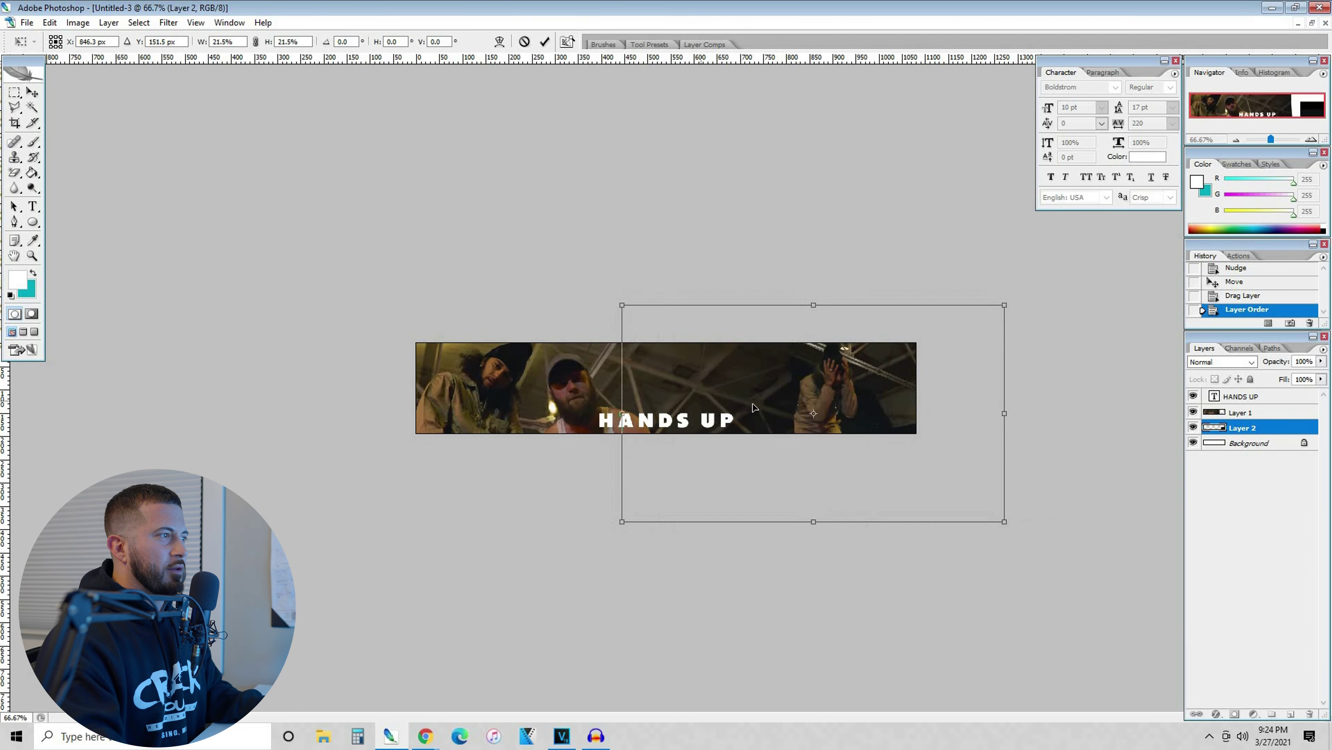
key("Return")
- Set up the Eraser tool with a soft brush of 210 px diameter and 0% hardness
right_click(15, 173)
left_click(63, 172)
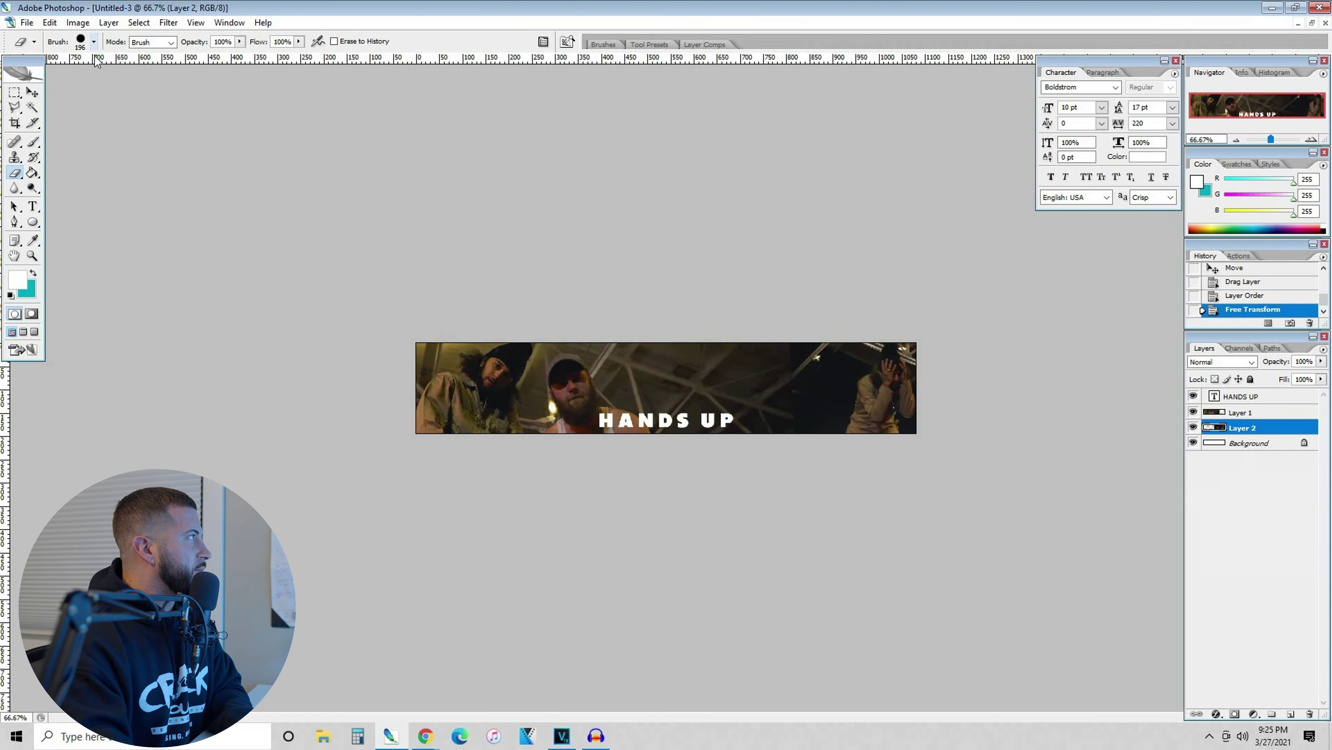
left_click(93, 41)
left_click_drag(97, 125, 21, 124)
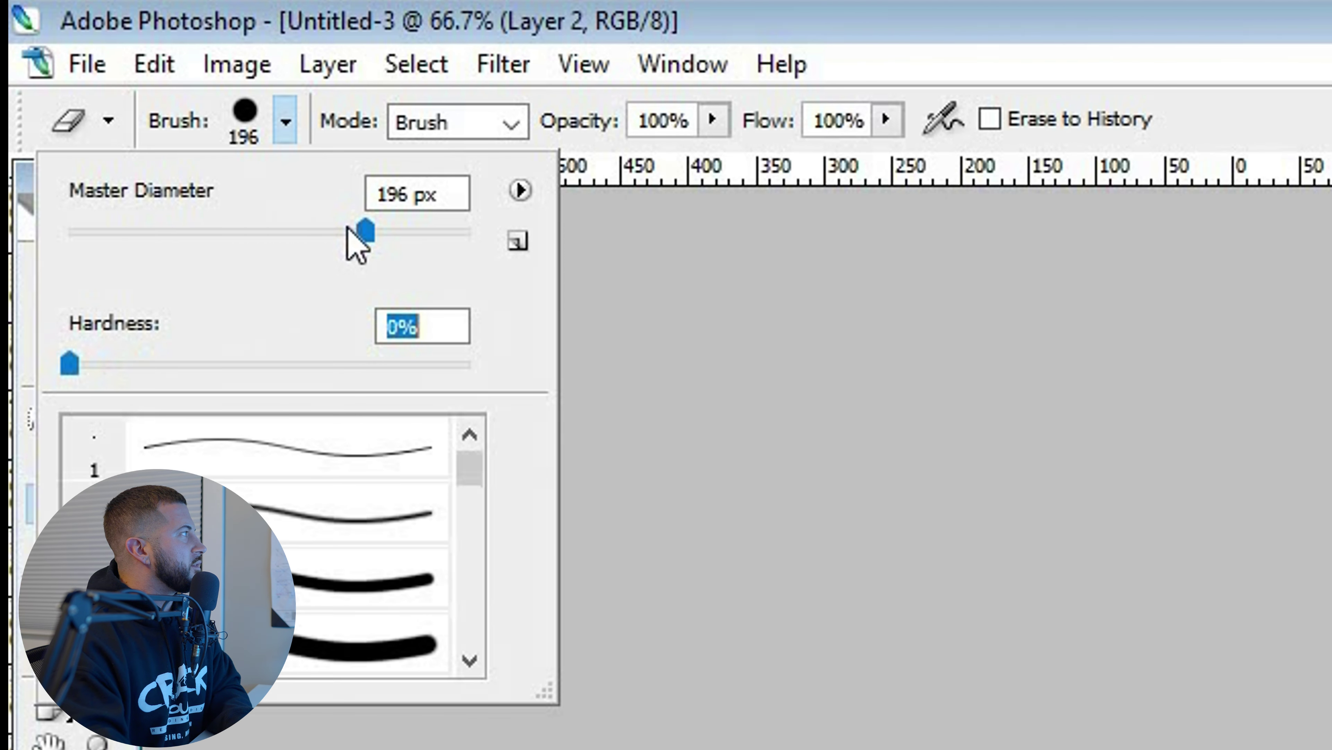
left_click_drag(365, 231, 374, 231)
key("Return")
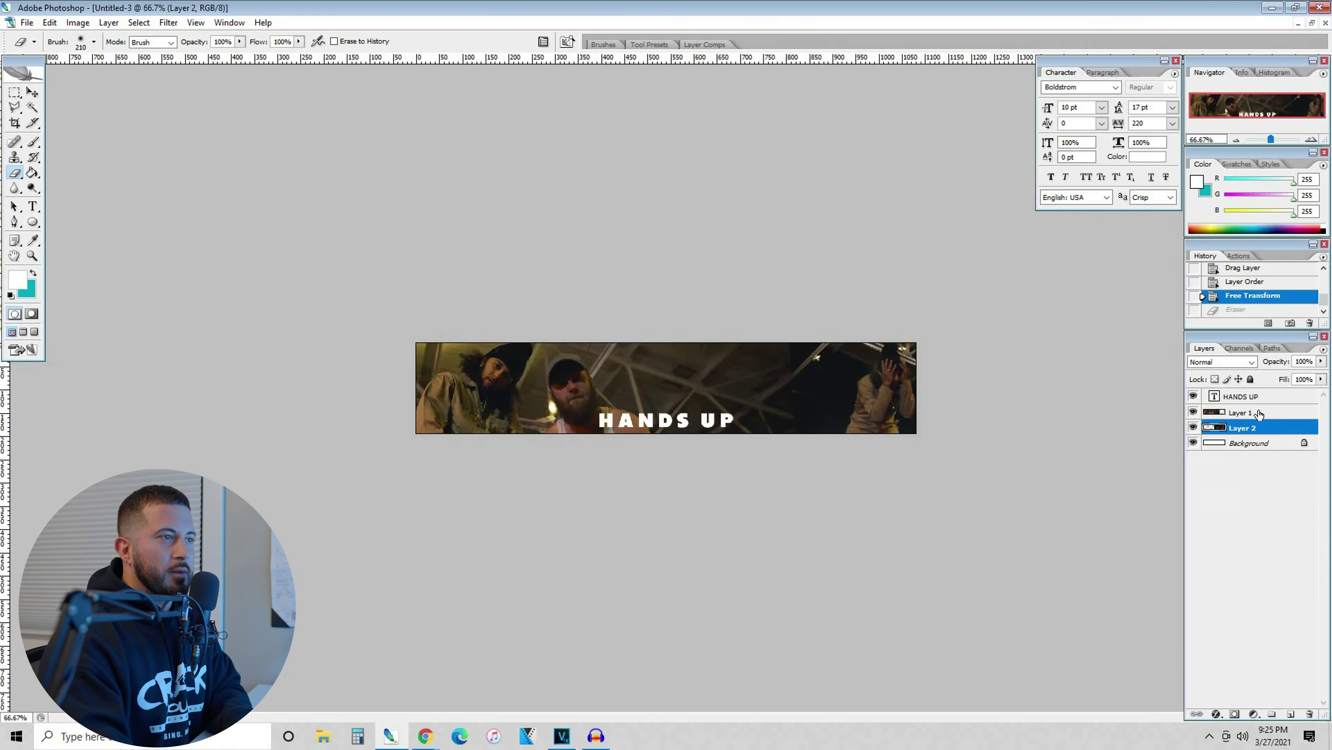
- Erase the right edge of Layer 1 with the soft brush to blend it into the snapshot underneath
left_click(1255, 412)
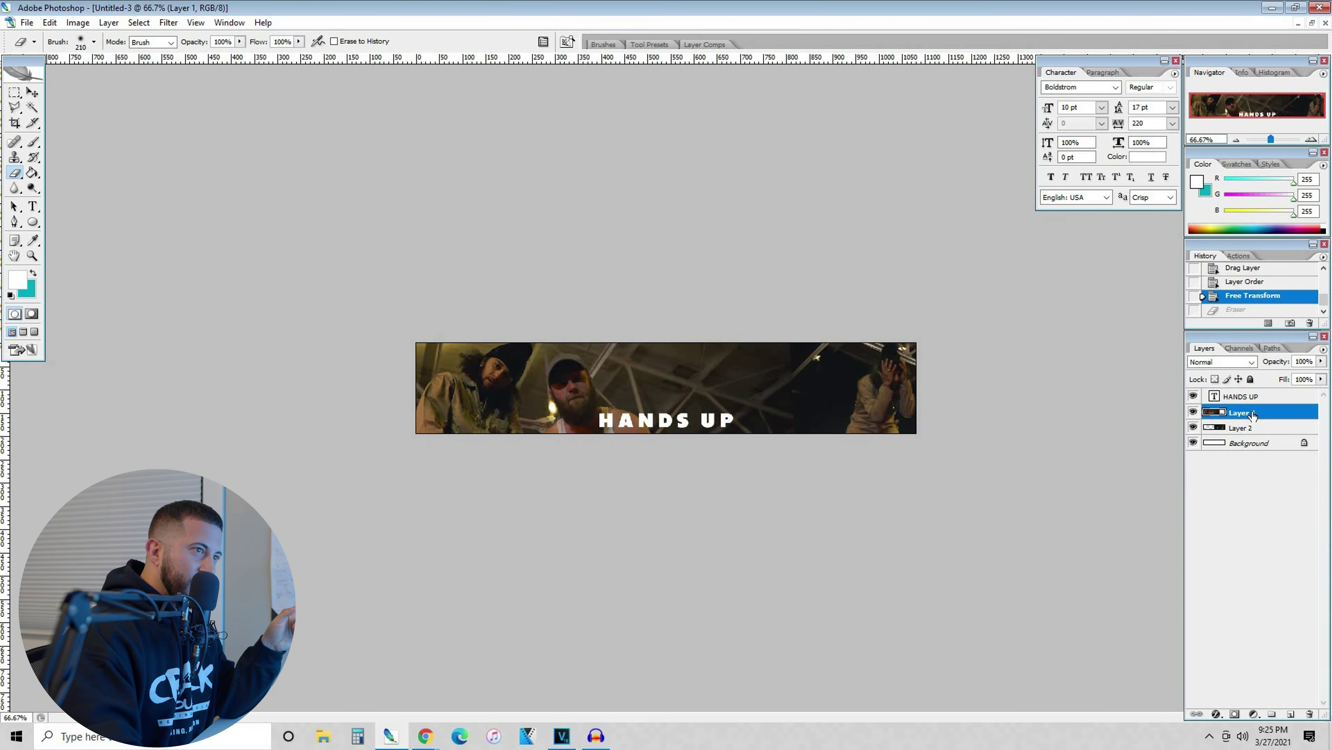
left_click(1196, 412)
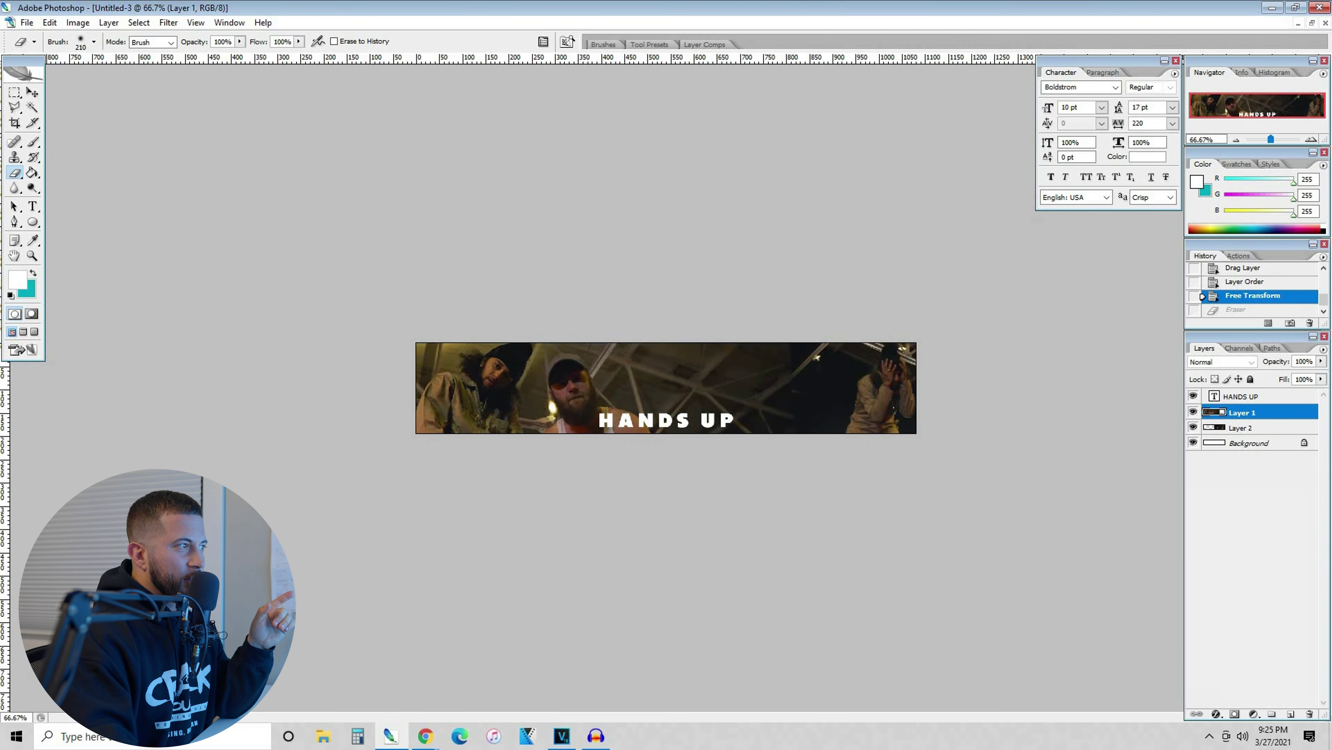
mouse_move(769, 394)
left_mouse_down()
mouse_move(773, 362)
mouse_move(786, 464)
left_mouse_up()
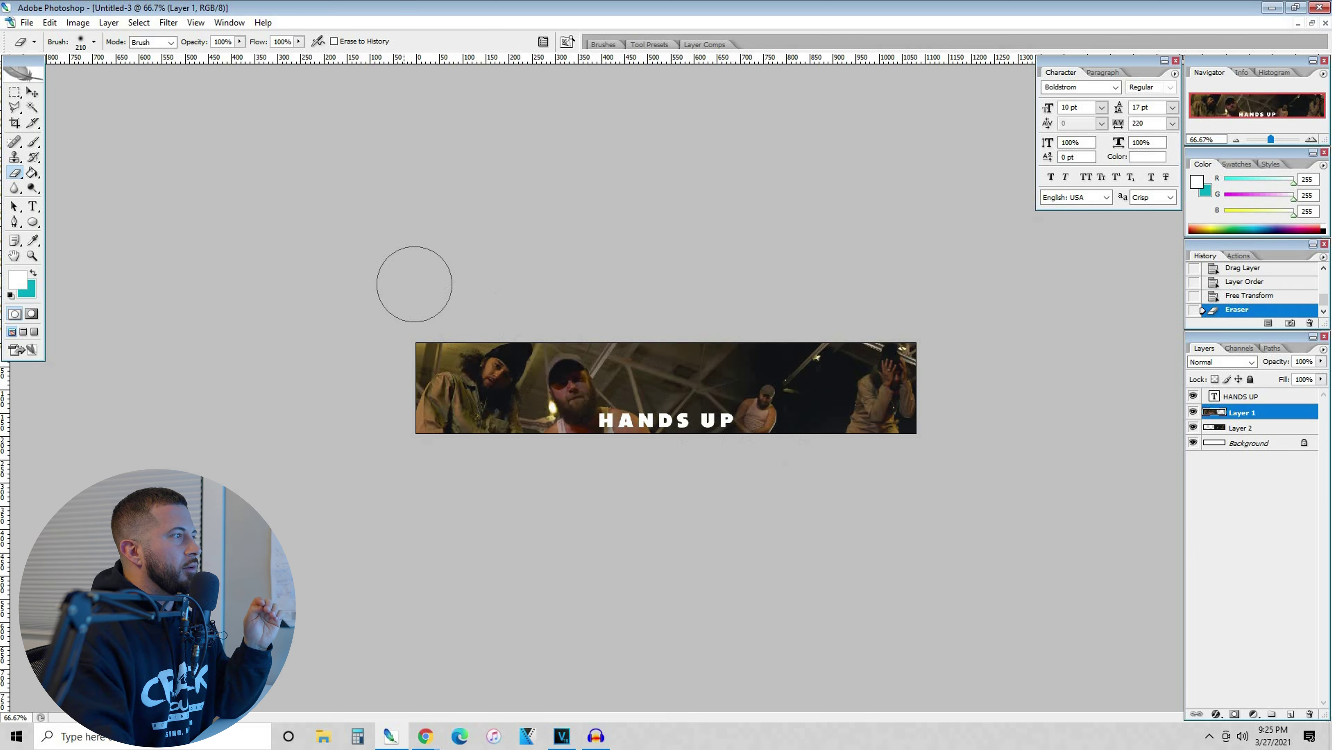
left_click_drag(763, 359, 767, 415)
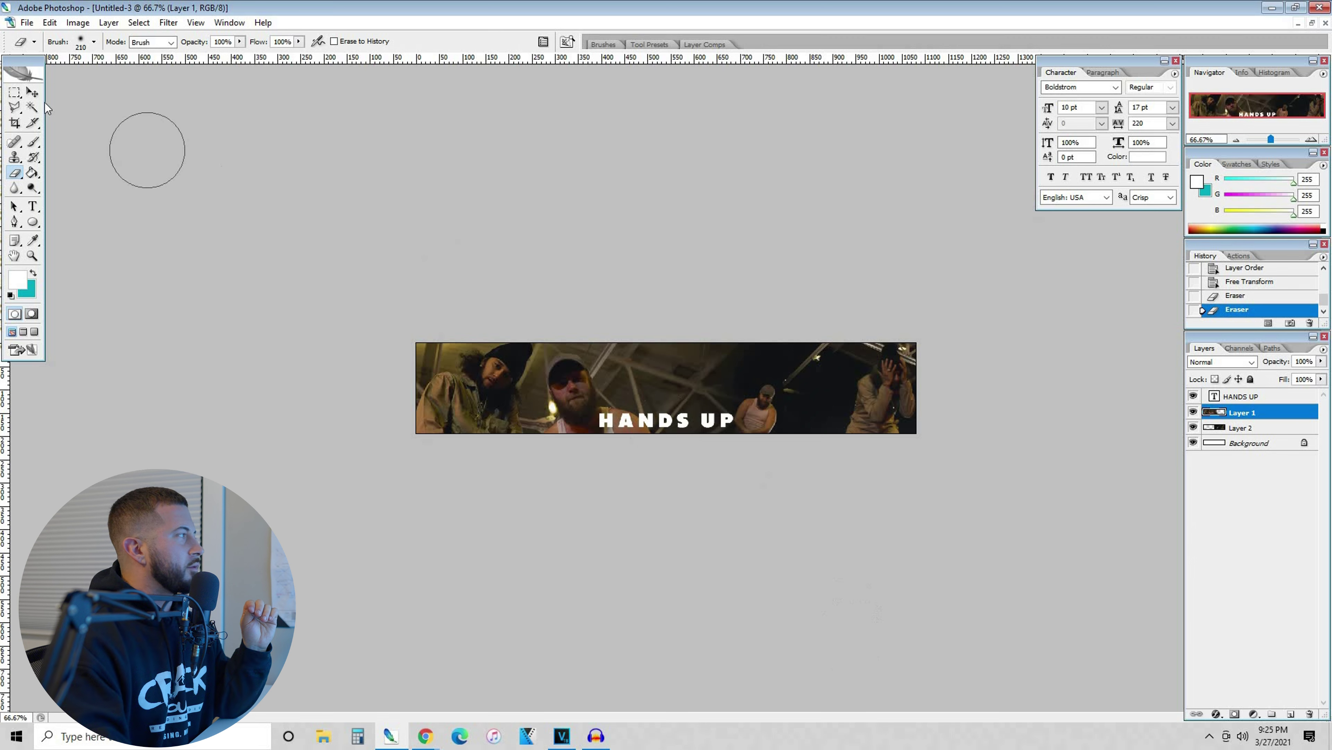
- Select all of the HANDS UP title text and change its font to Arial Black
key("v")
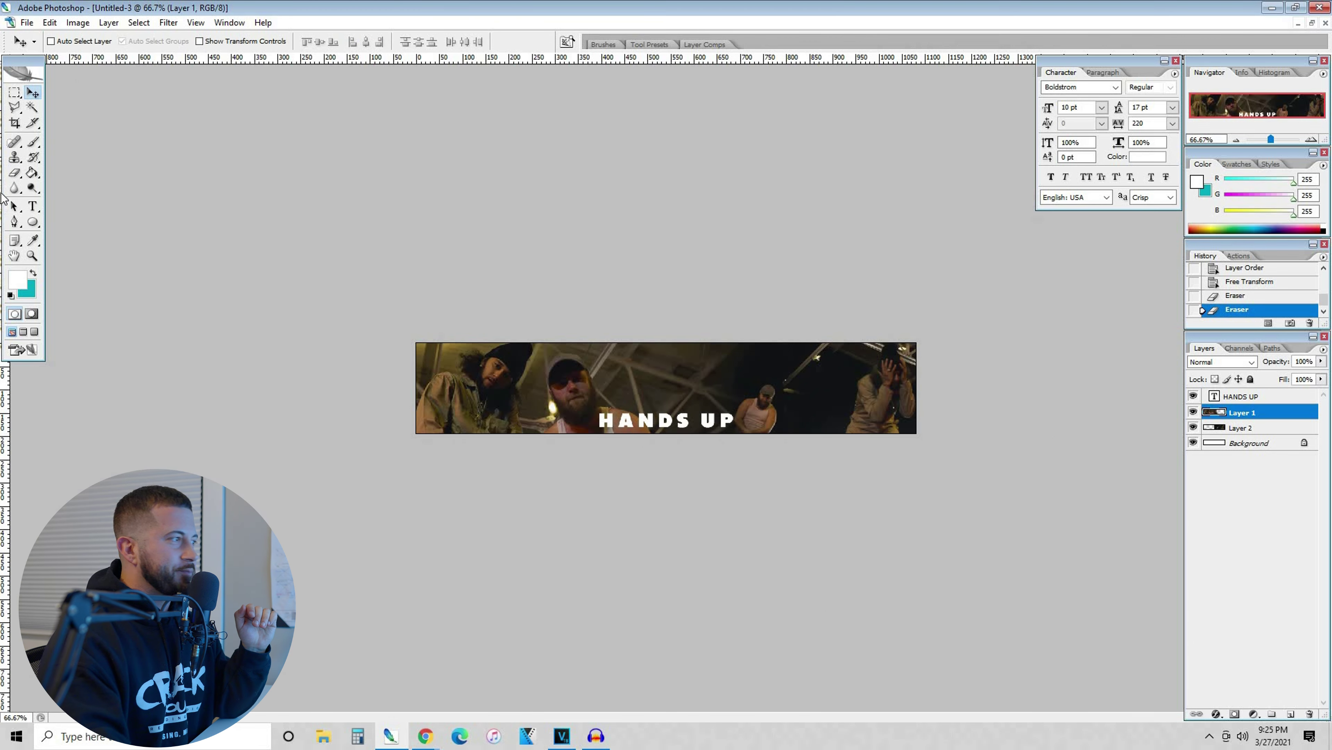
key("alt+]")
key("t")
left_click(650, 419)
key("ctrl+a")
left_click(146, 41)
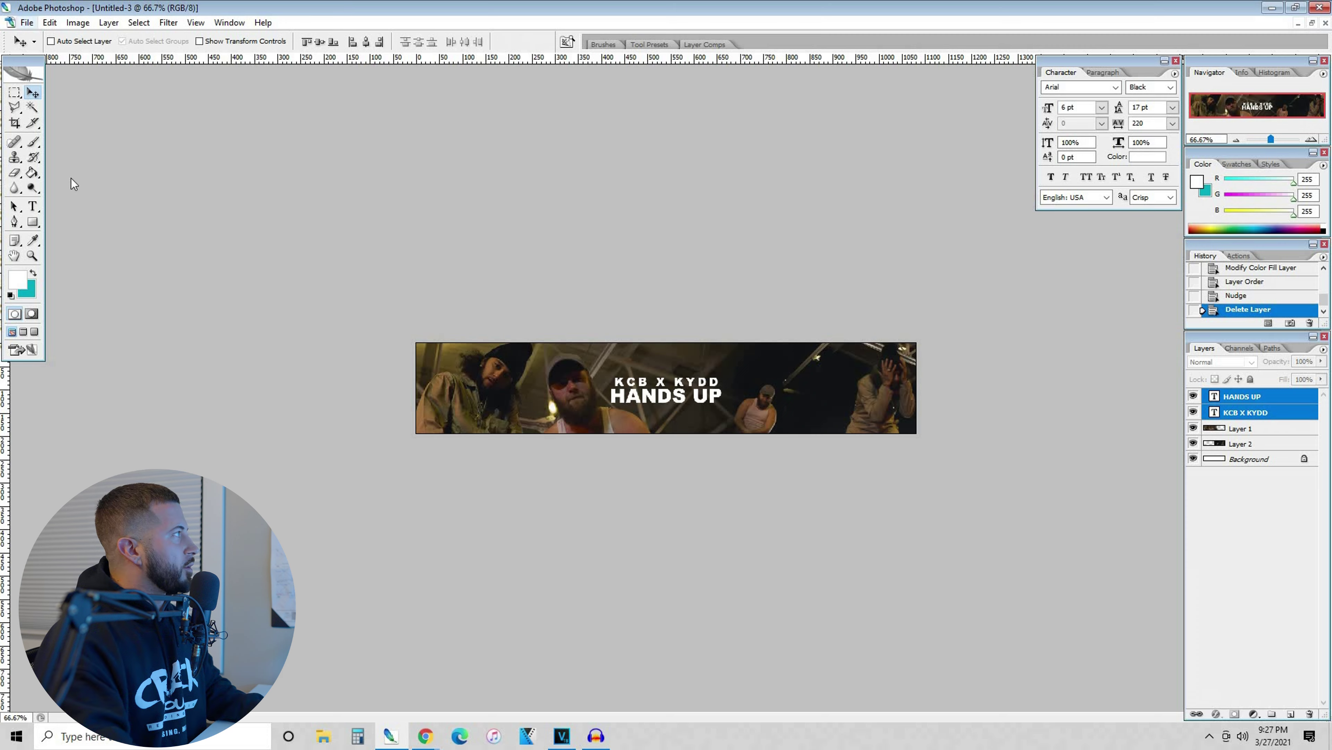
- Save the finished title strip as a JPEG named KCB top at quality 12
left_click(26, 22)
key("Return")
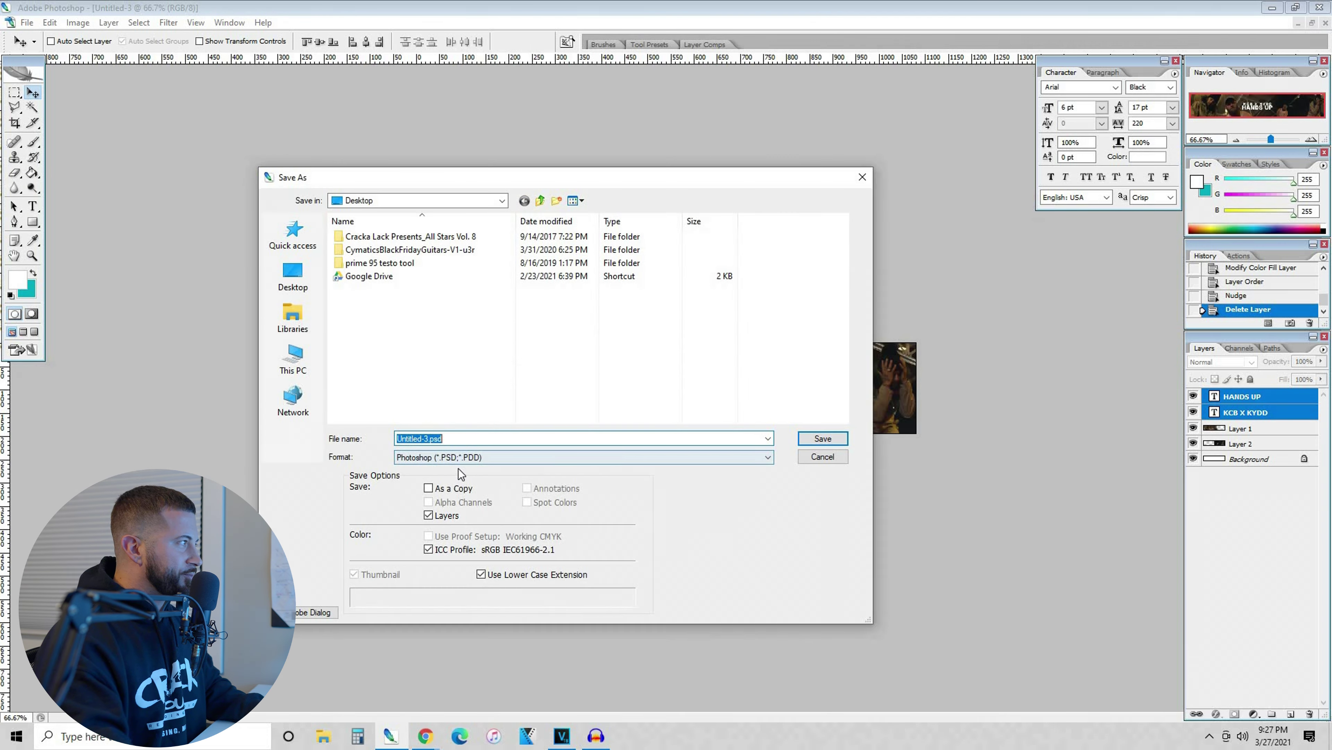
type("KCB")
type(" banner")
key("Return")
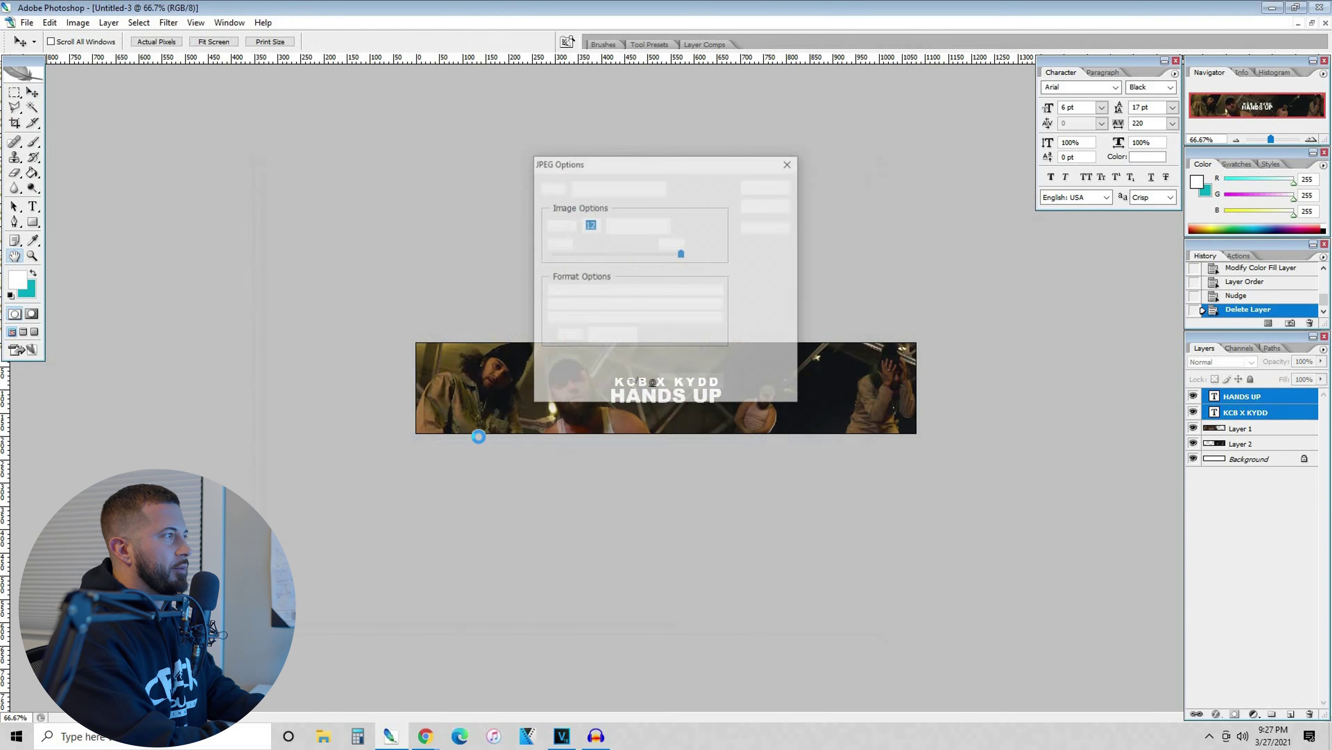
key("Return")
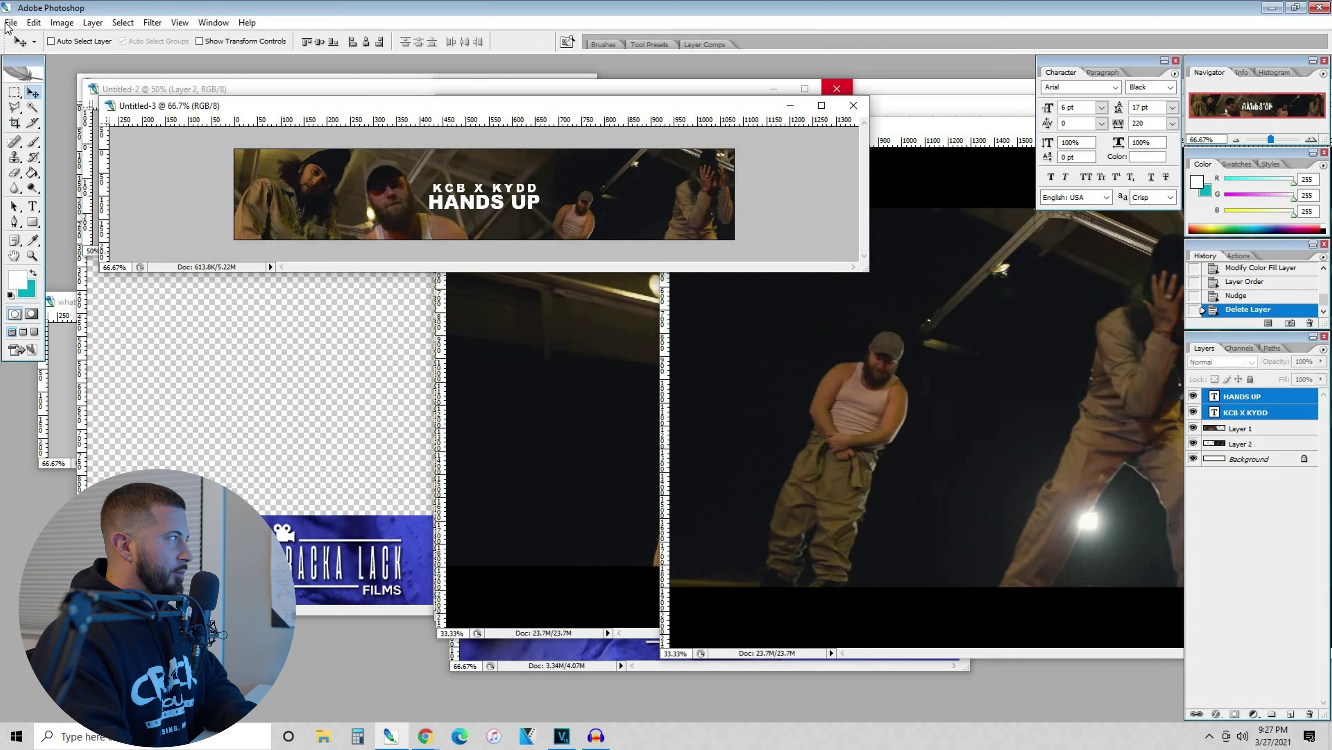
- Create a new 1080 x 1080 pixel document at 300 resolution with a white background
left_click(10, 23)
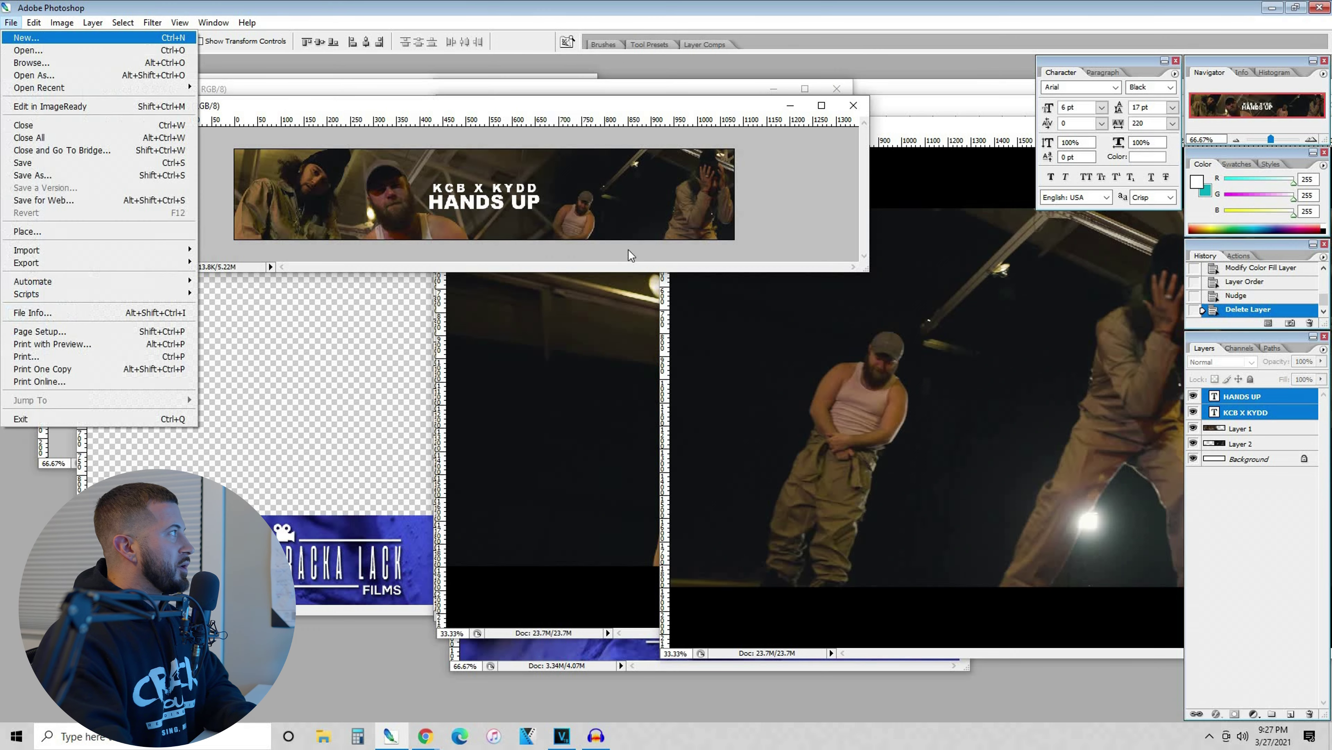
left_click(21, 36)
double_click(621, 264)
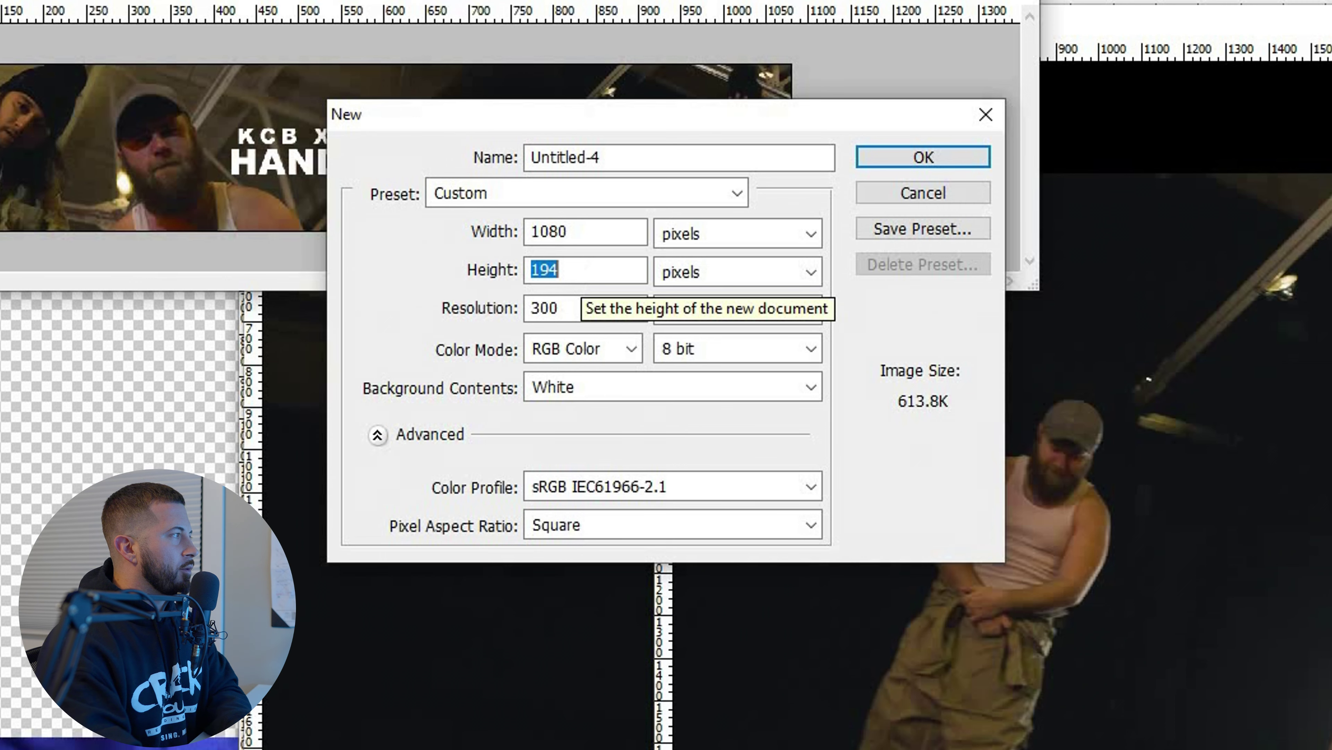
type("1080")
key("Return")
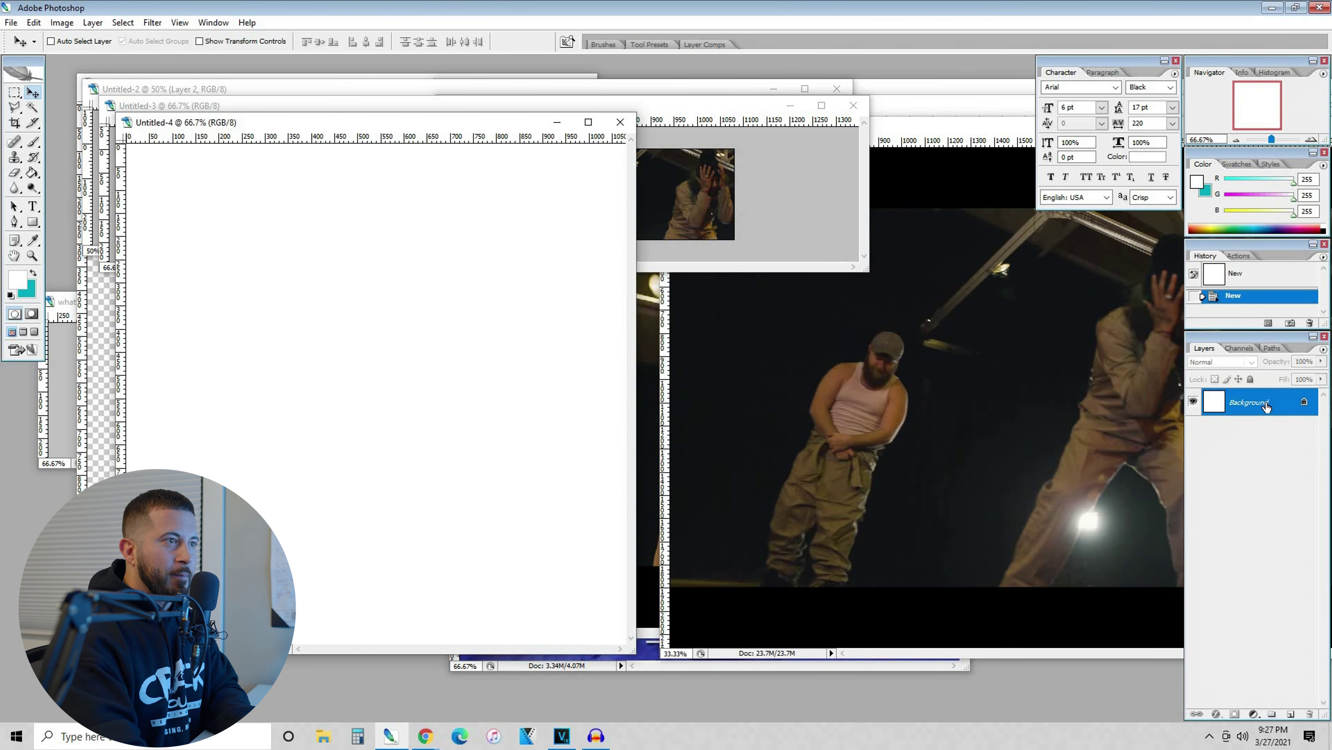
- Convert the locked Background of the square document into an editable layer named Layer 0
key("ctrl+shift+n")
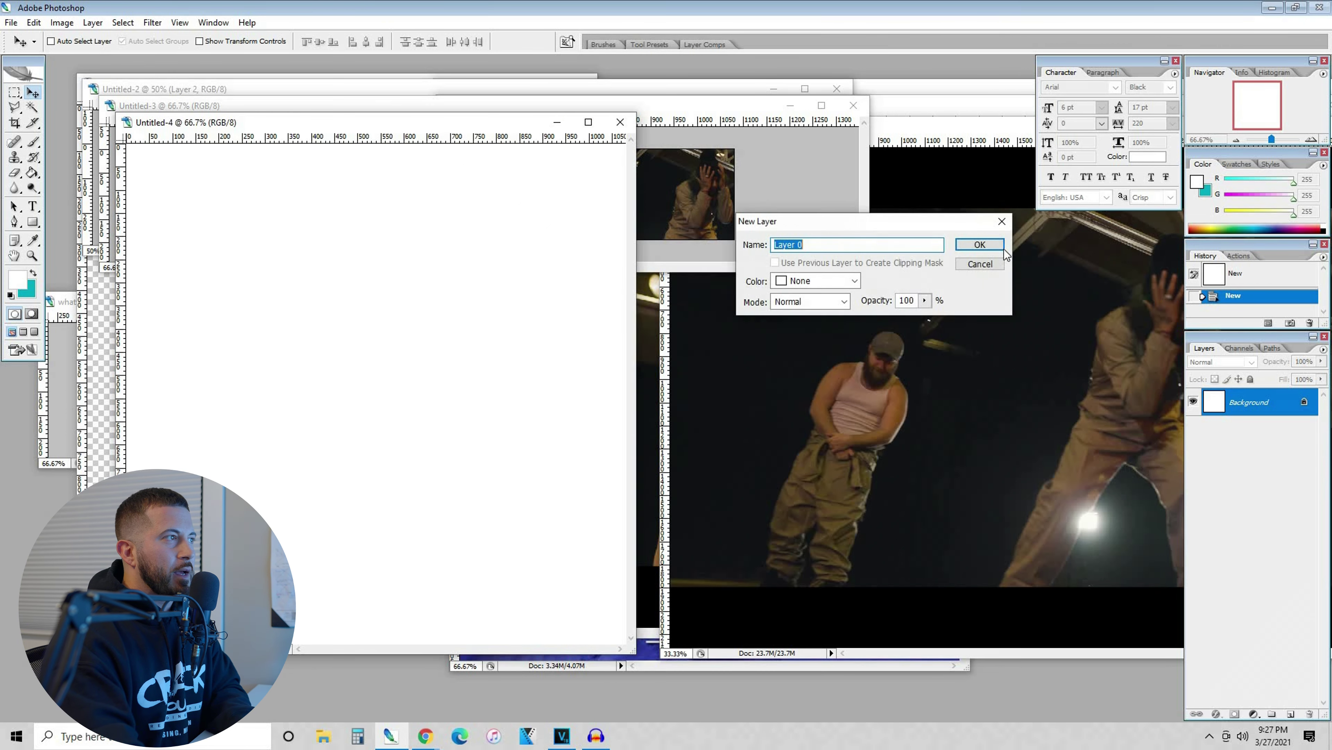
key("Return")
right_click(1254, 402)
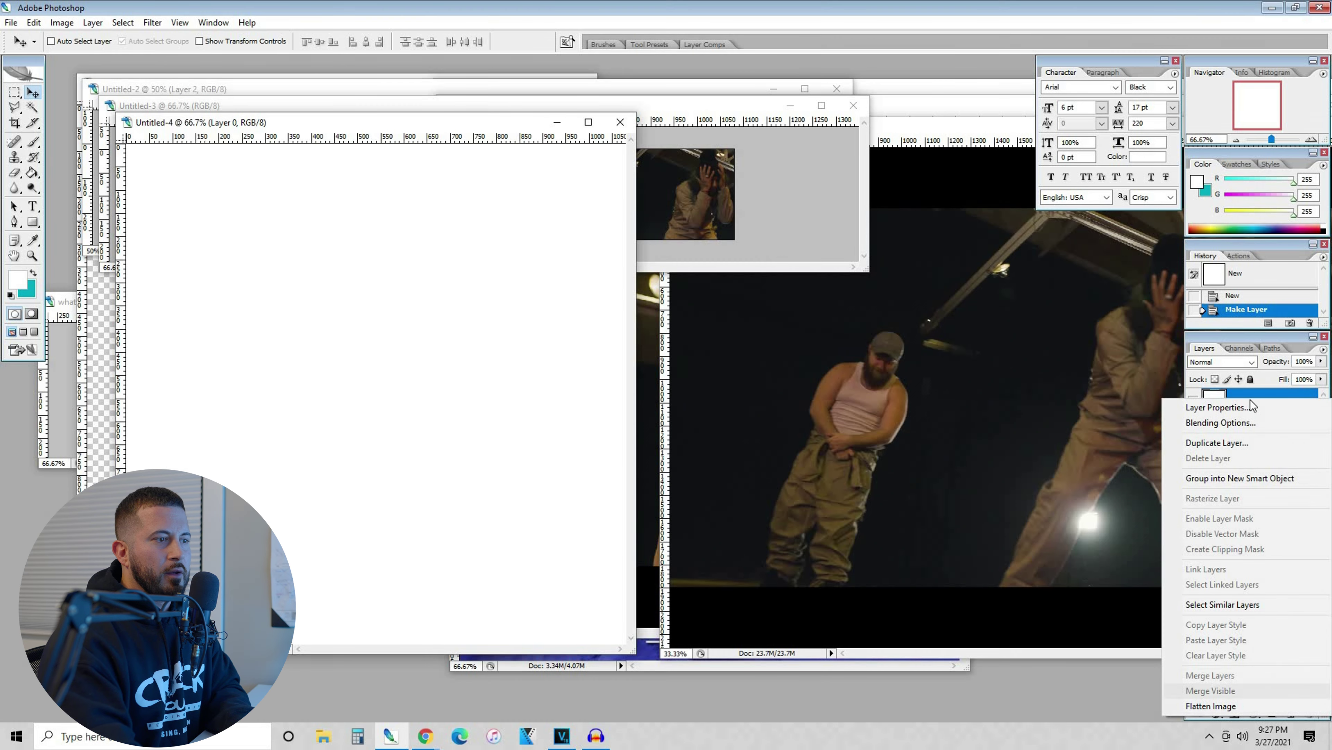
key("Escape")
- Open kcb bottom.jpg and place it in the square document, aligned to the canvas's bottom edge
key("ctrl+o")
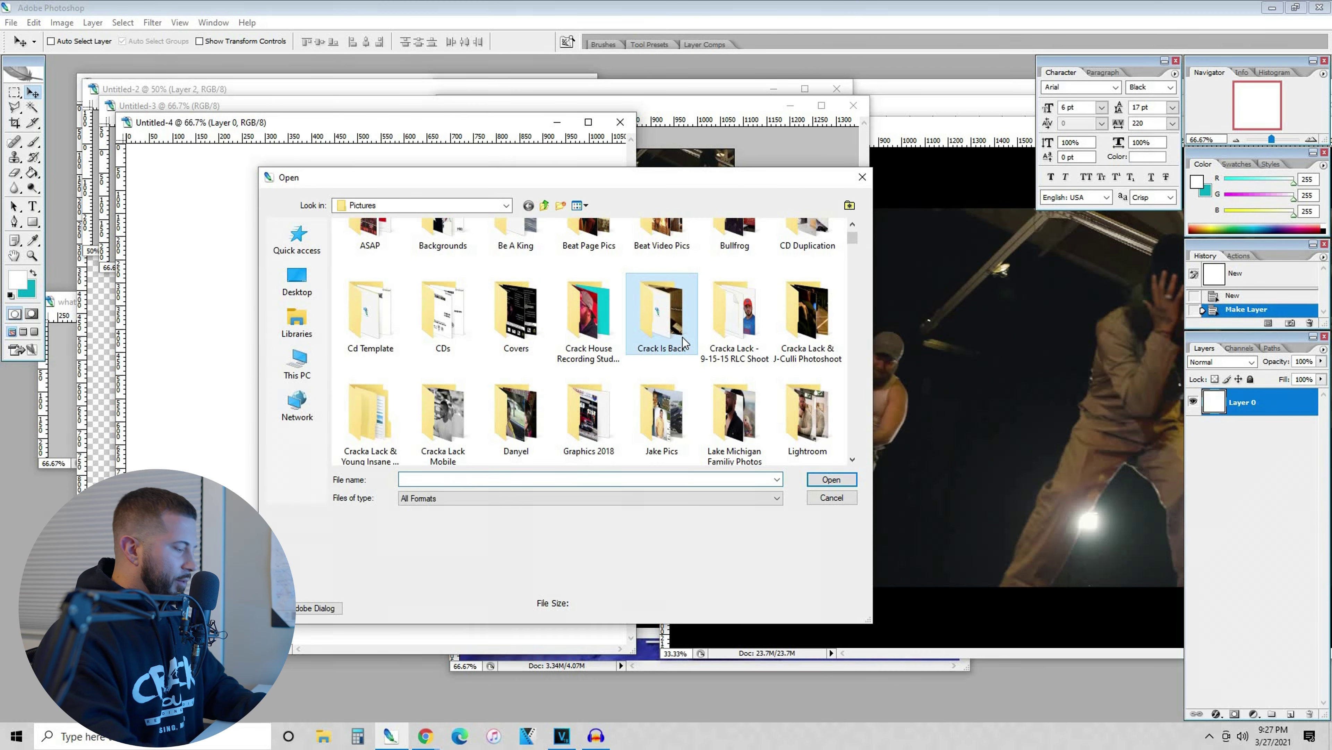
double_click(683, 341)
double_click(683, 339)
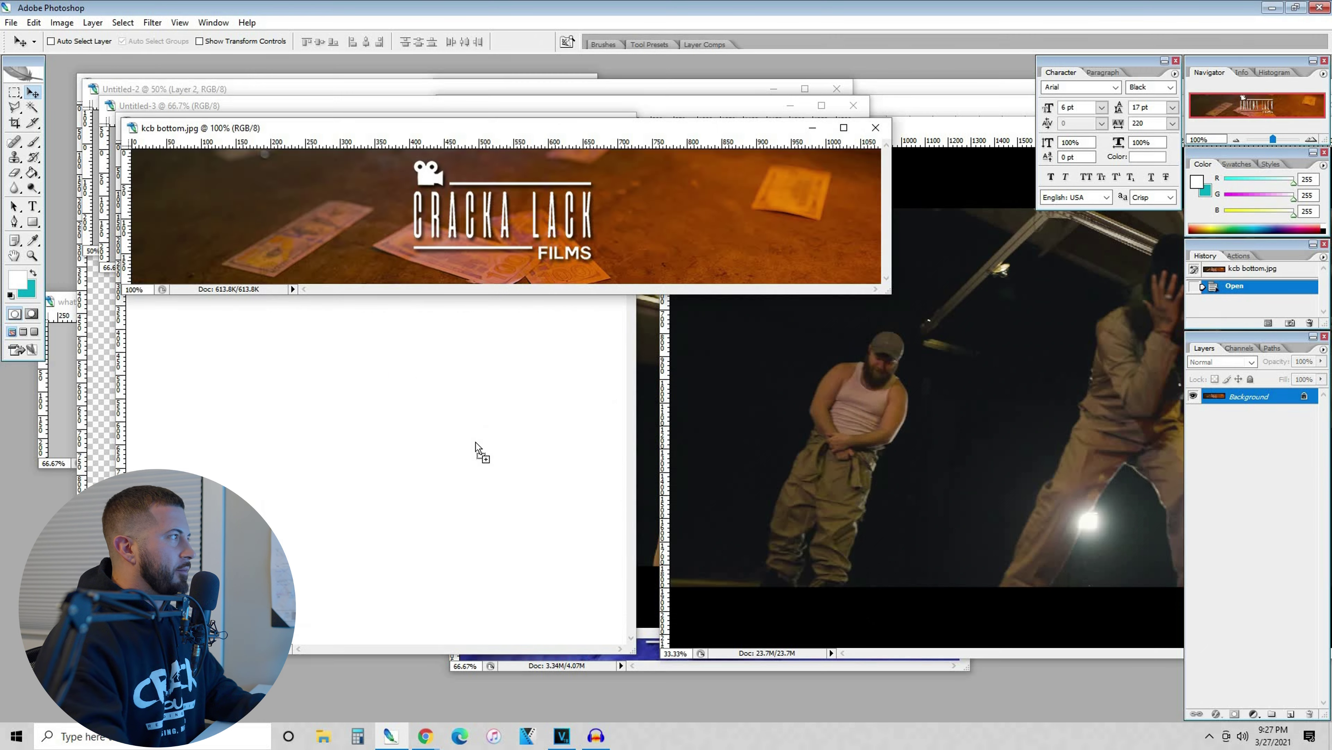
left_click_drag(477, 442, 441, 603)
- Open KCB top.jpg and place it in the square document, aligned to the canvas's top edge
key("ctrl+o")
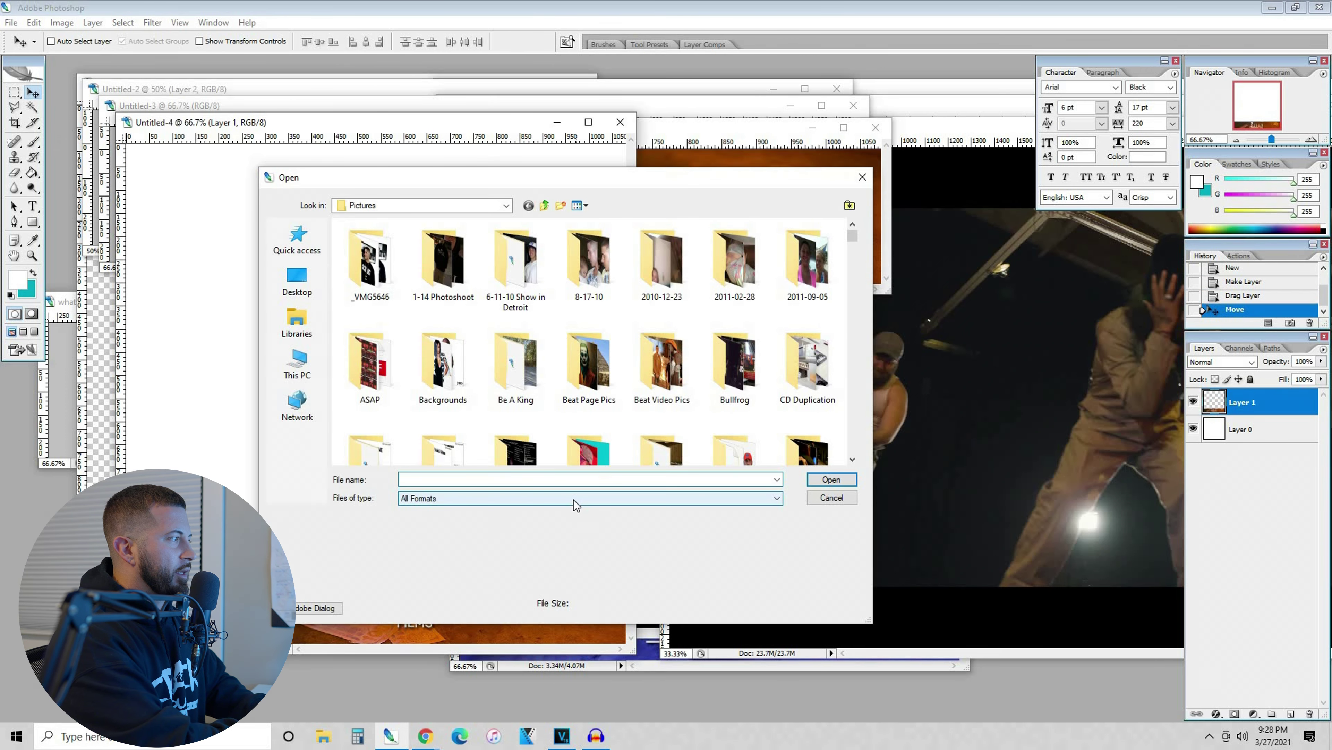
type("kcb")
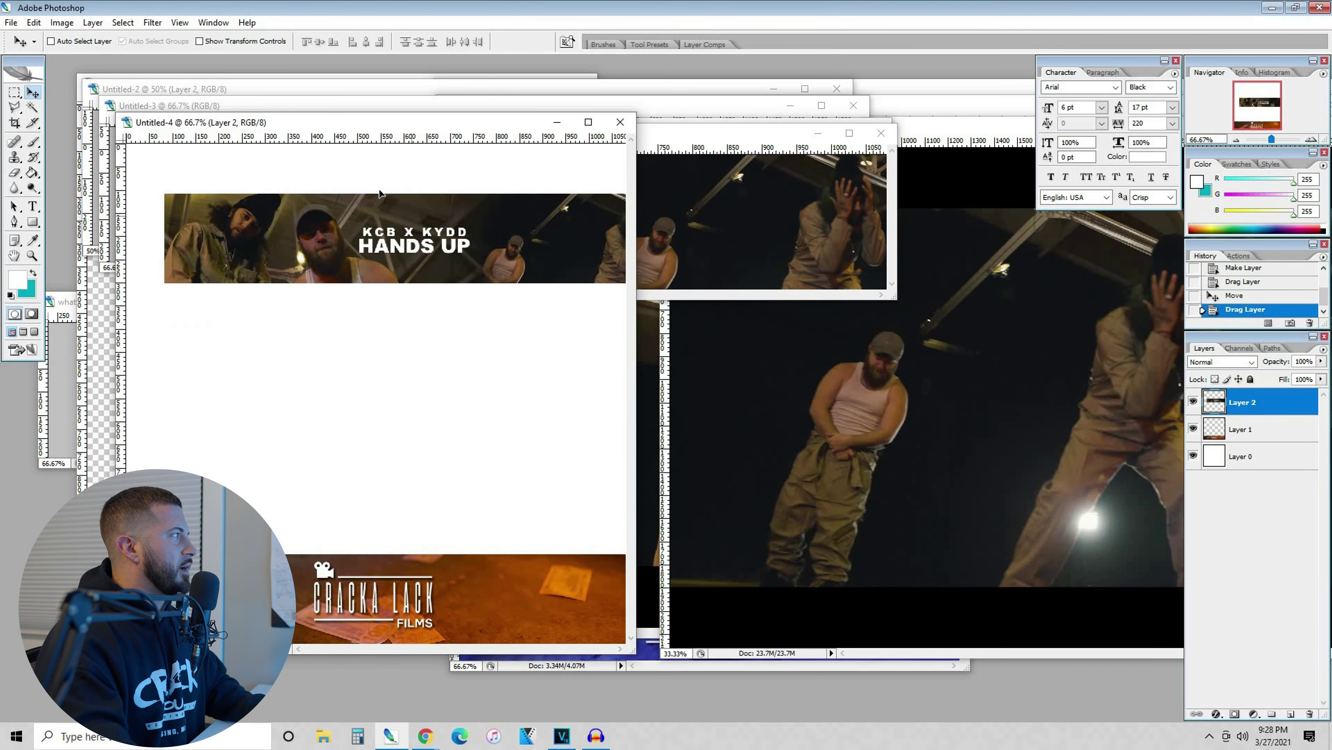
left_click_drag(380, 193, 342, 143)
- Delete the white Layer 0 so the area between the banners is transparent, and maximize the document window
left_click(1243, 457)
key("Delete")
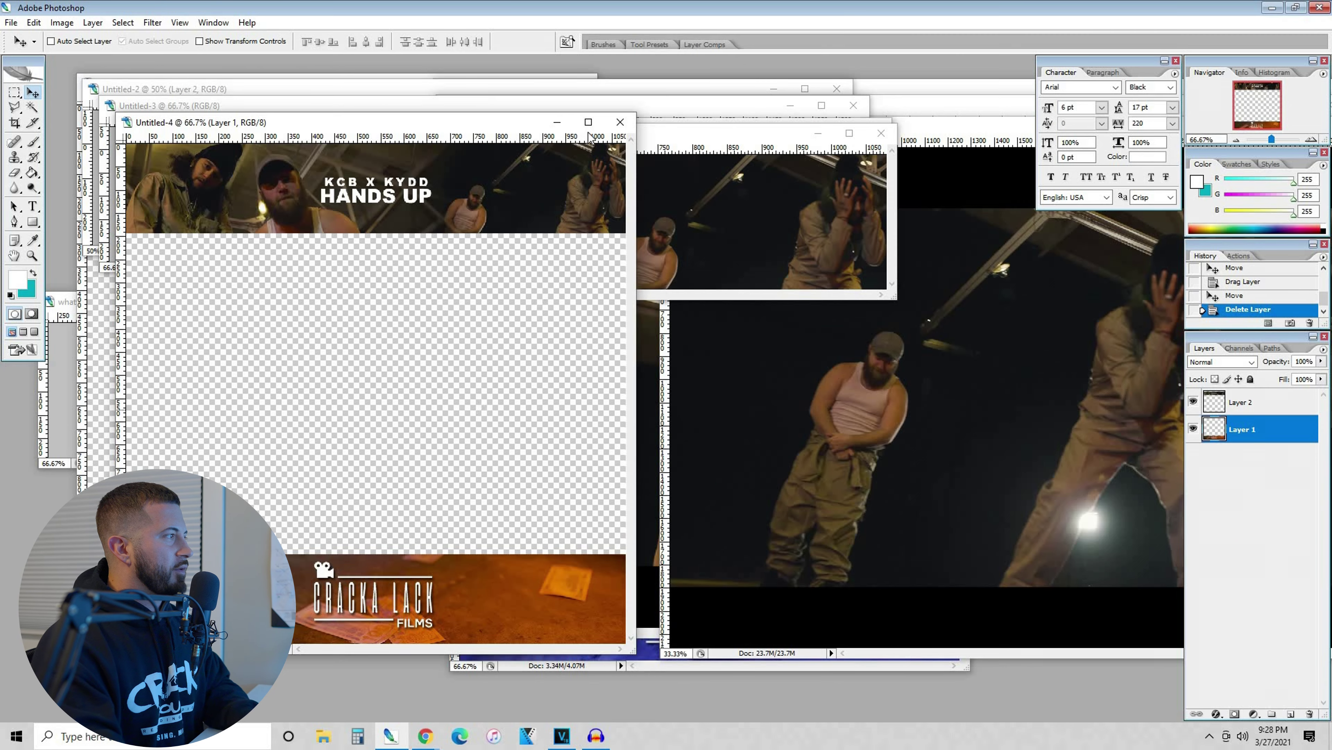
left_click(588, 122)
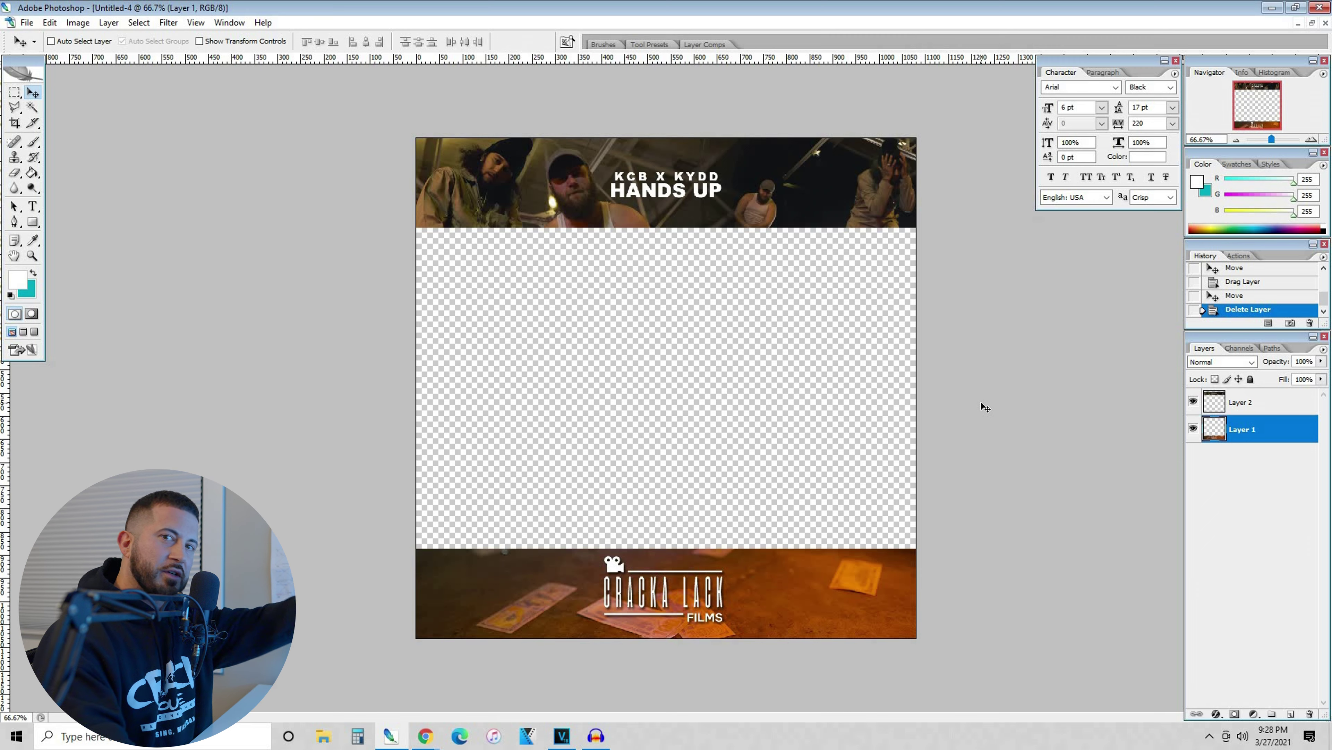
- Save the transparent square overlay in the Pictures folder as a PNG named kcb png.png
left_click(27, 22)
left_click(107, 176)
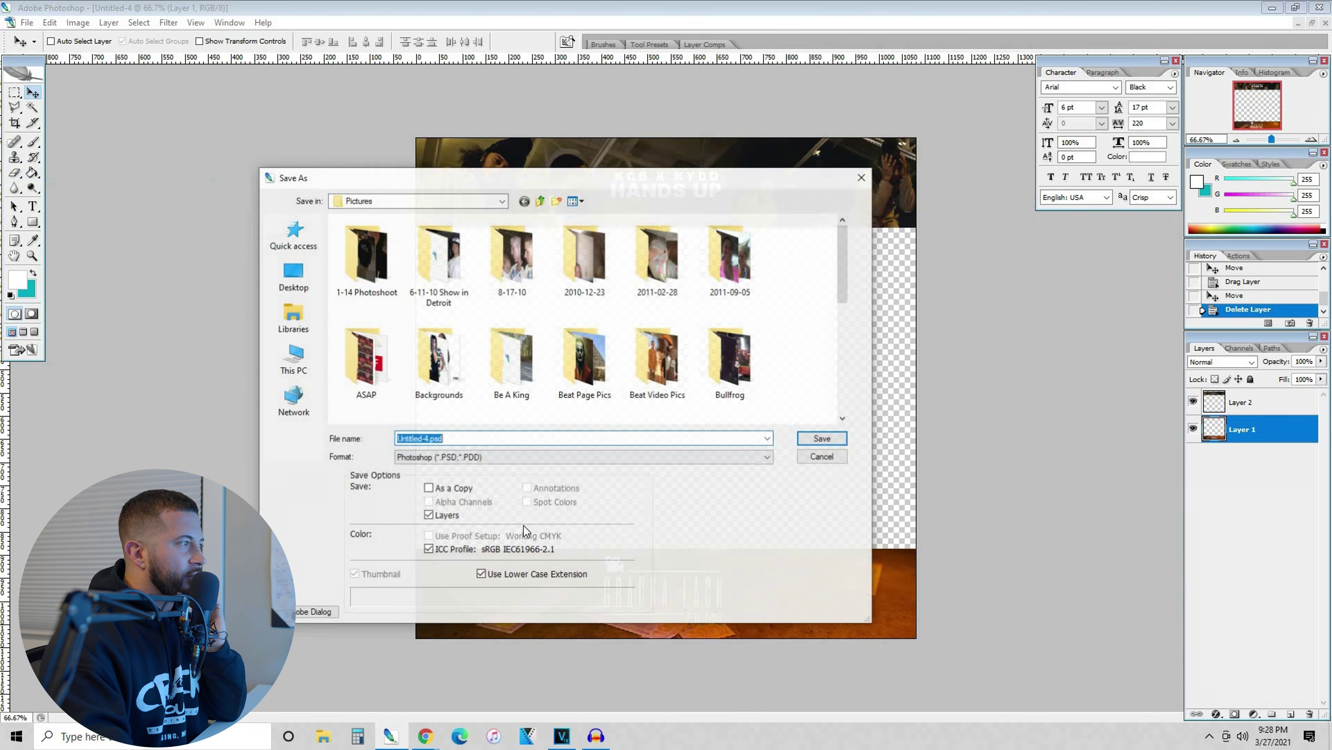
left_click(556, 457)
key("Down")
key("Down")
key("Return")
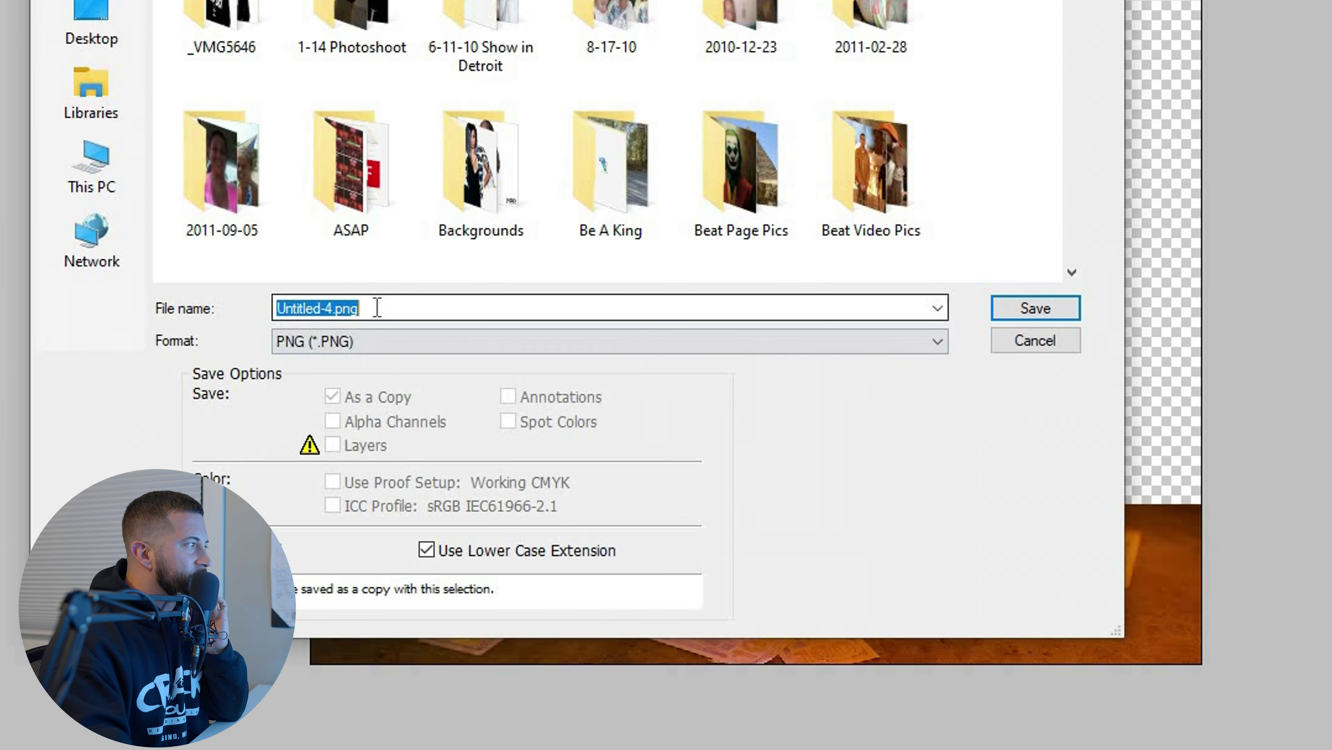
type("kcb")
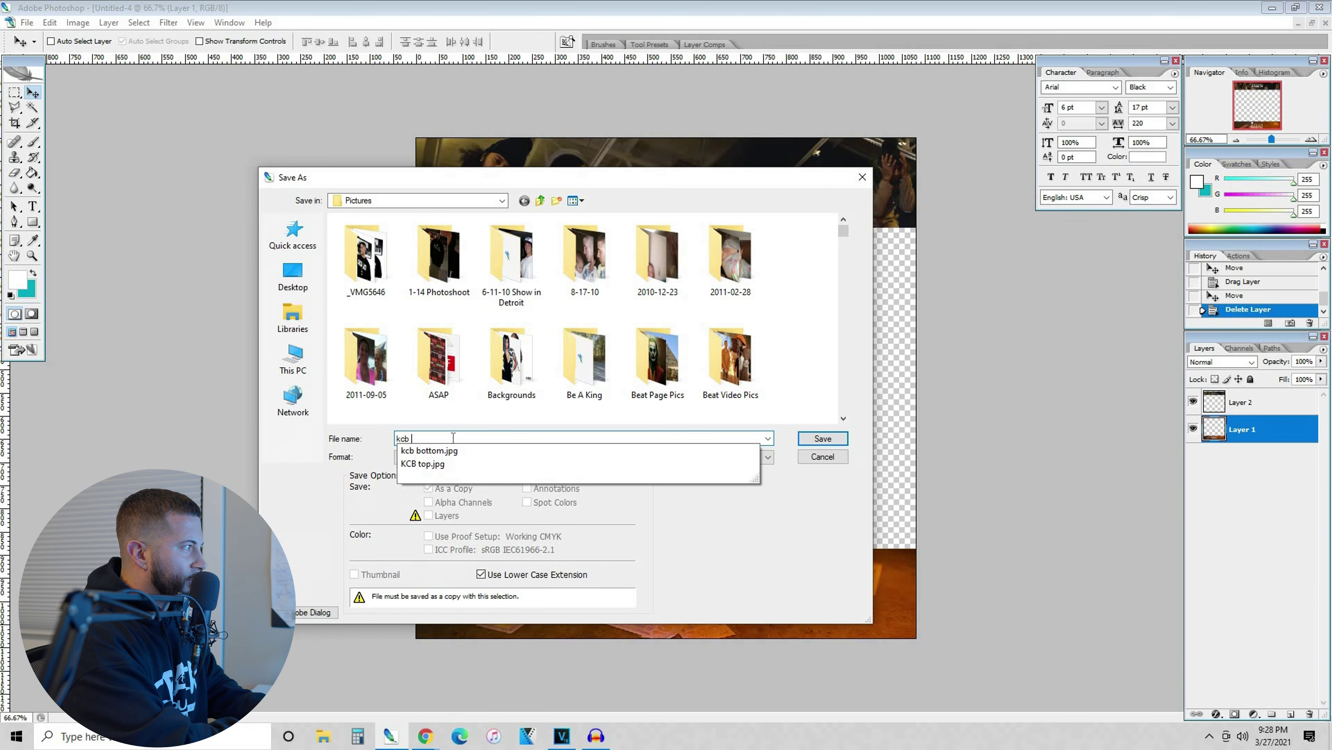
type(" png.png")
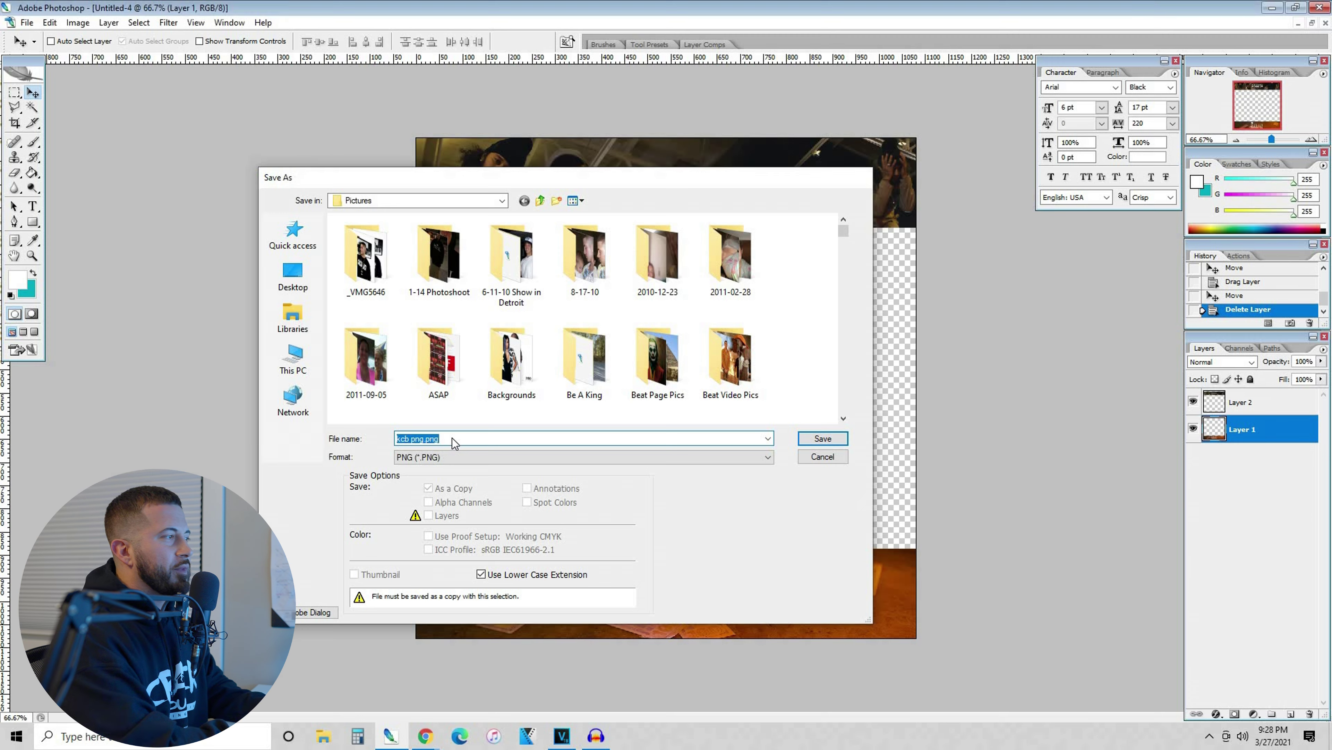
key("Return")
key("Return")
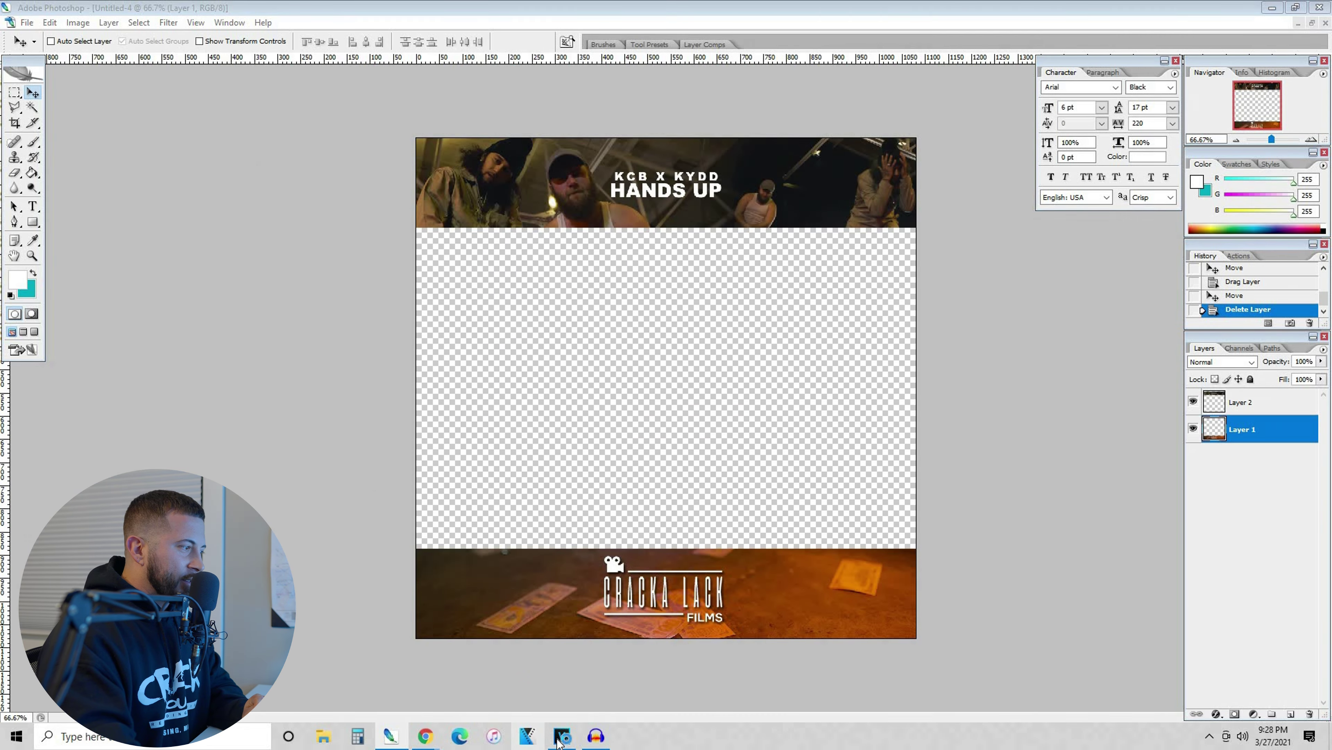
- Switch to VEGAS Pro and create a new project with a width of 1080 and a height of 1080
left_click(562, 735)
left_click(10, 22)
left_click(58, 40)
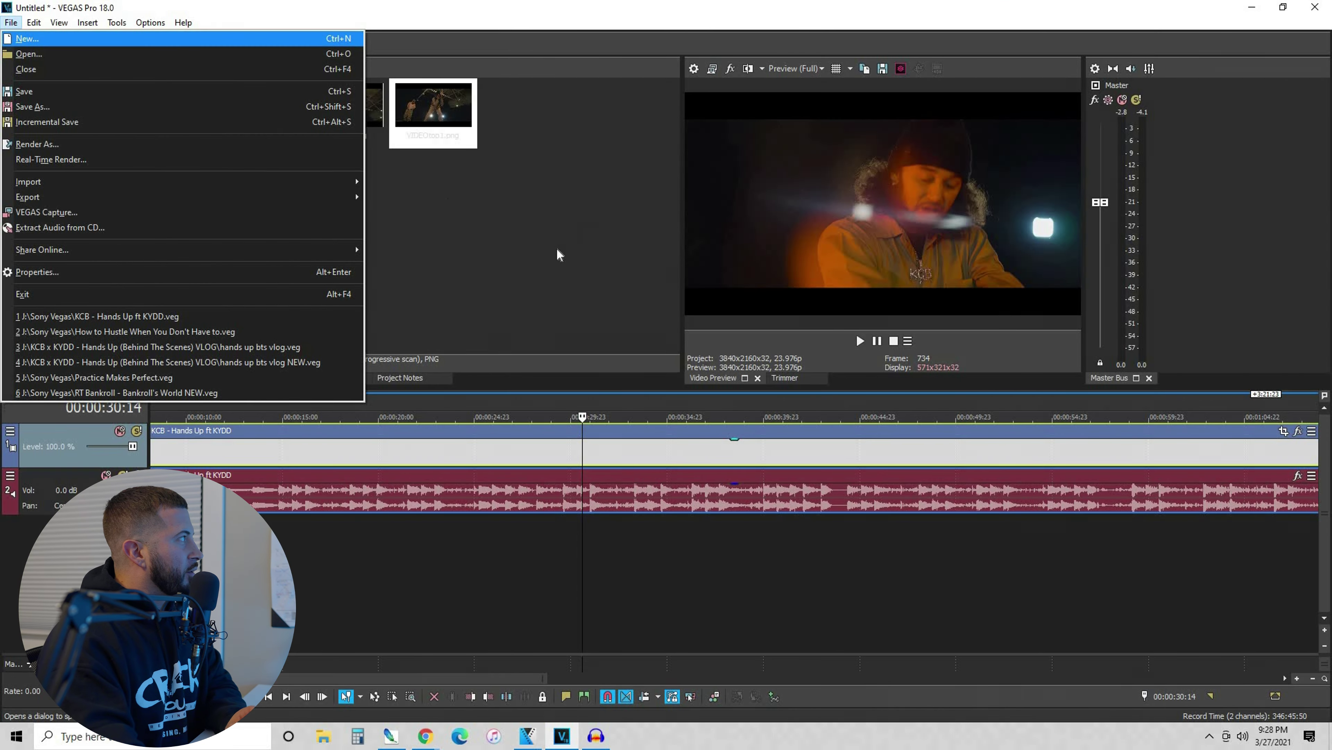
left_click(673, 298)
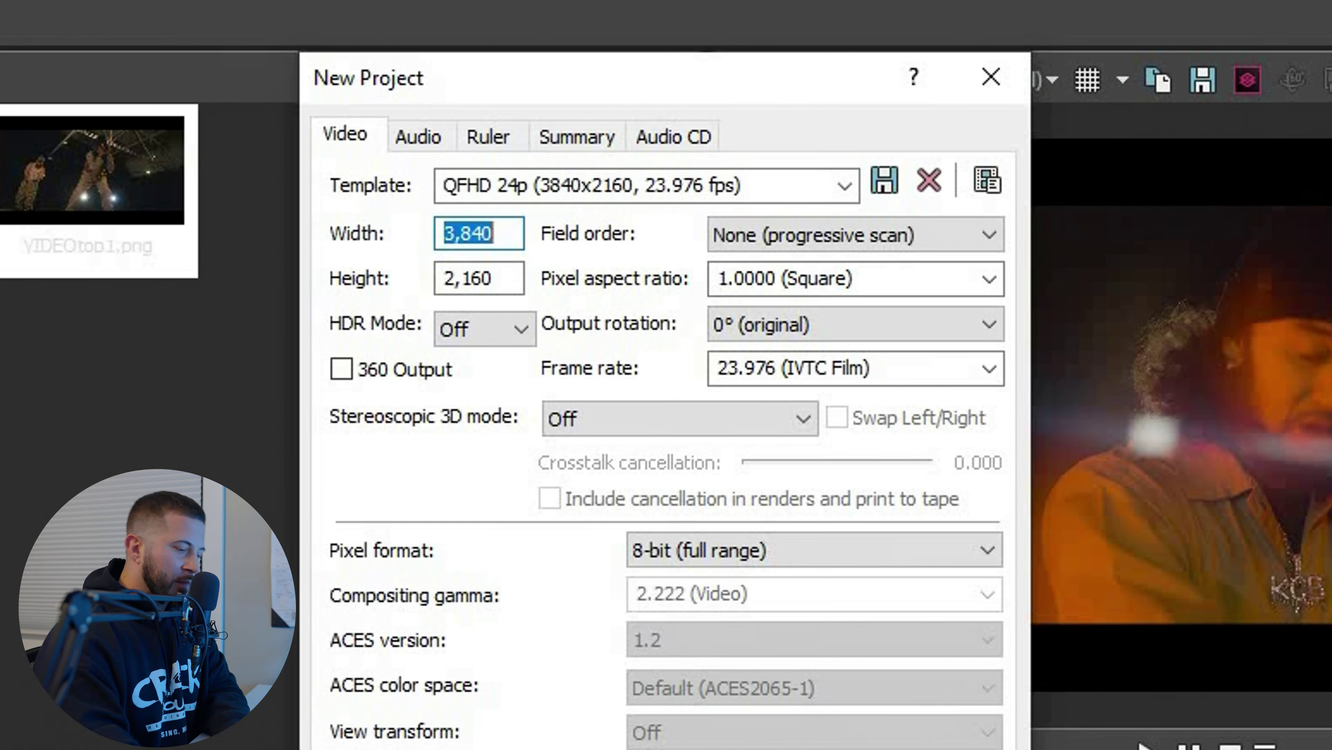
type("1080")
key("Tab")
type("1080")
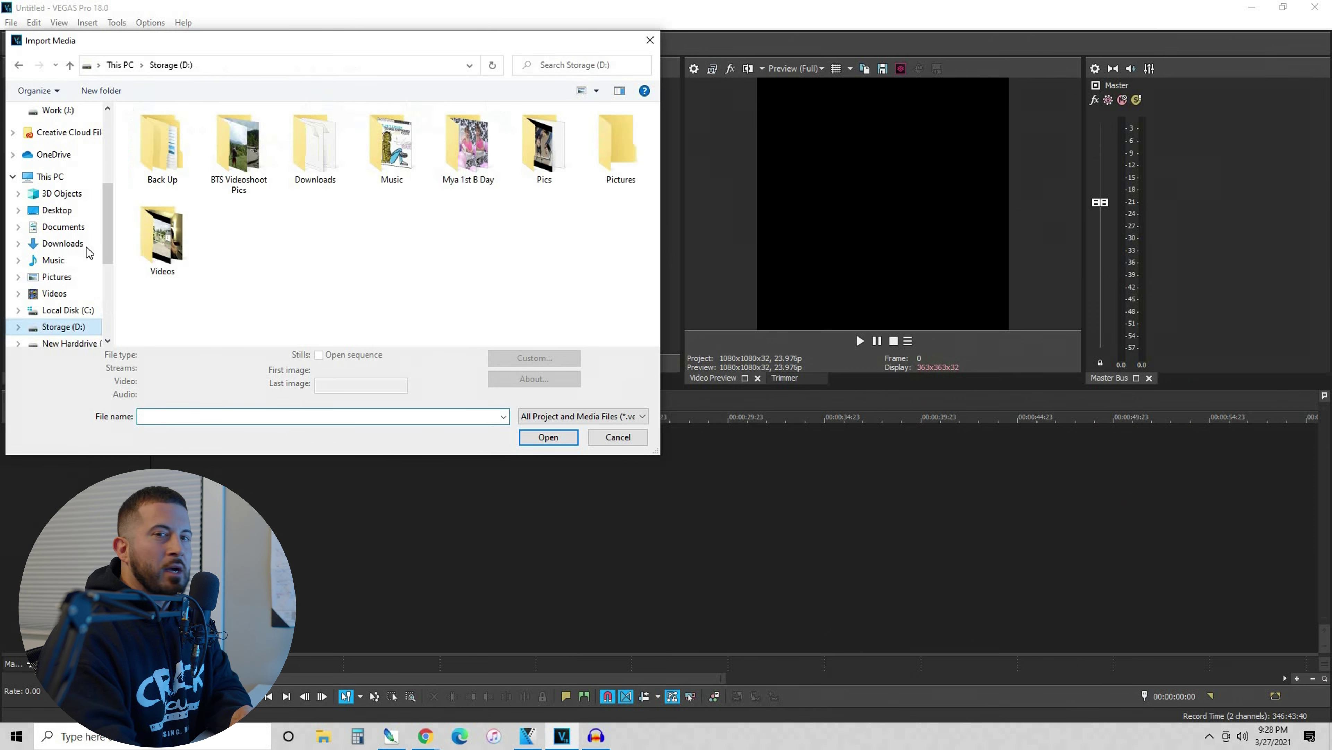
- Import kcb png.png and KCB - Hands Up ft KYDD.mp4, and place the video on the timeline beneath the overlay
left_click(314, 152)
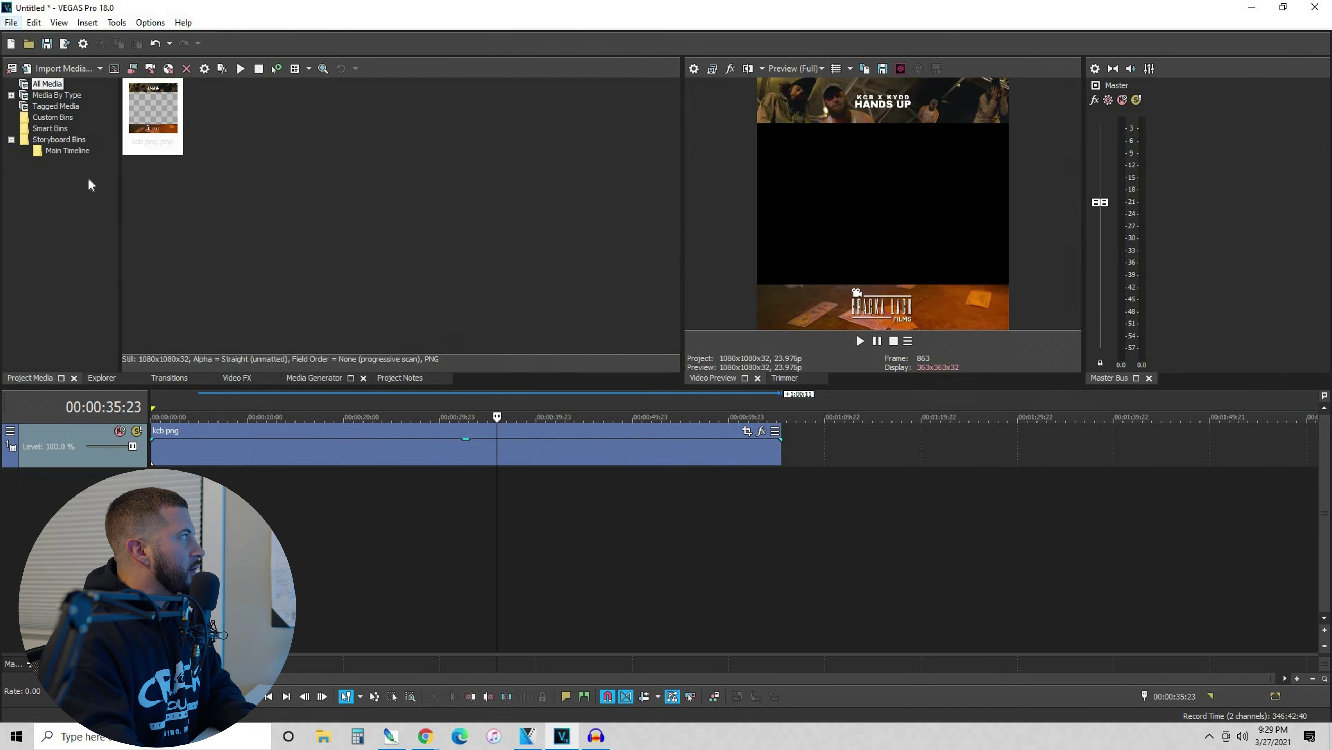
key("alt+f")
key("i")
key("Return")
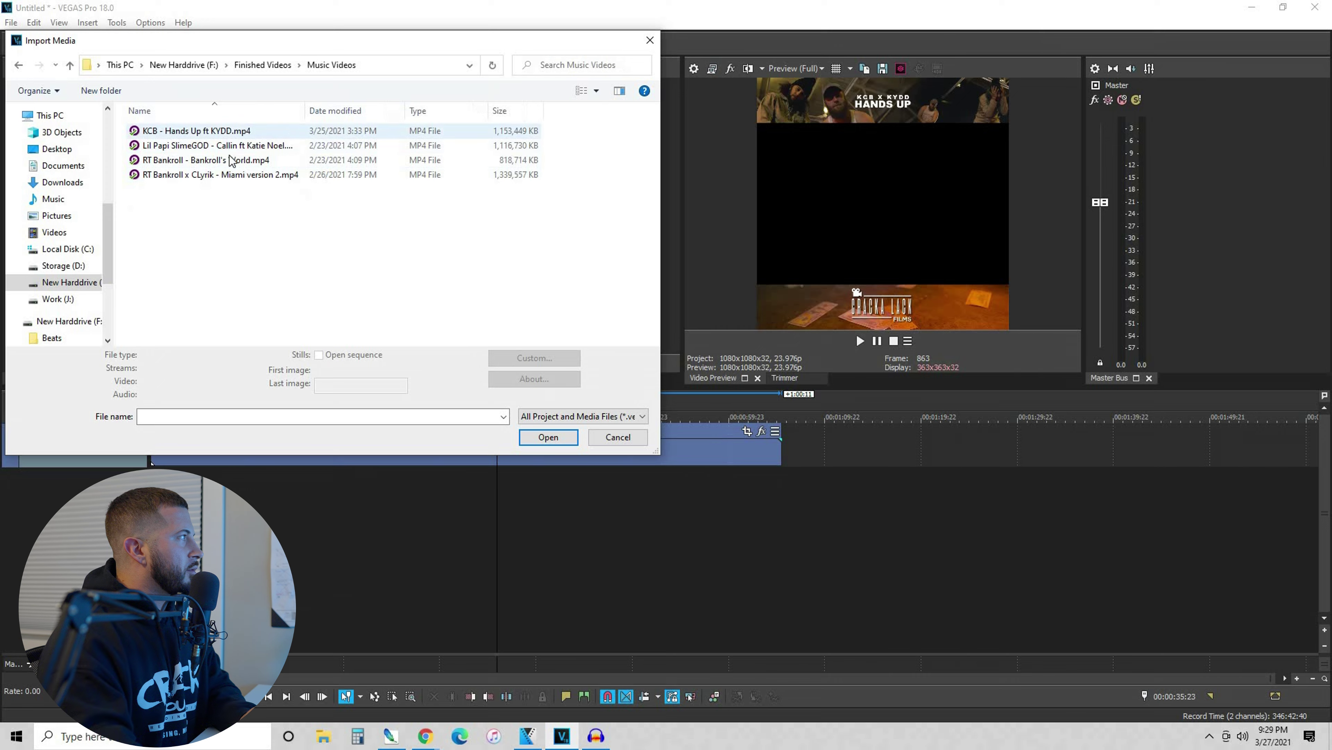
double_click(189, 131)
left_click_drag(167, 110, 302, 586)
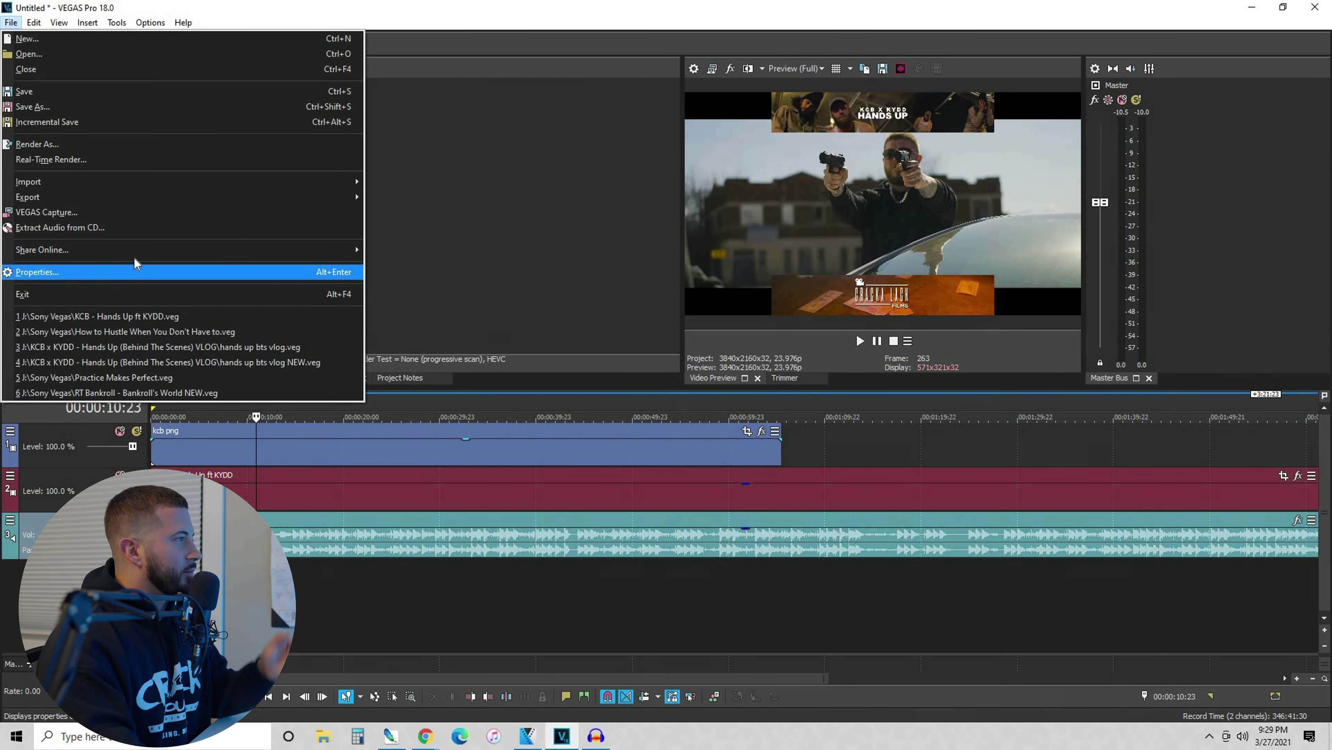
- Set the project properties back to a width of 1080 and a height of 1080
left_click(135, 268)
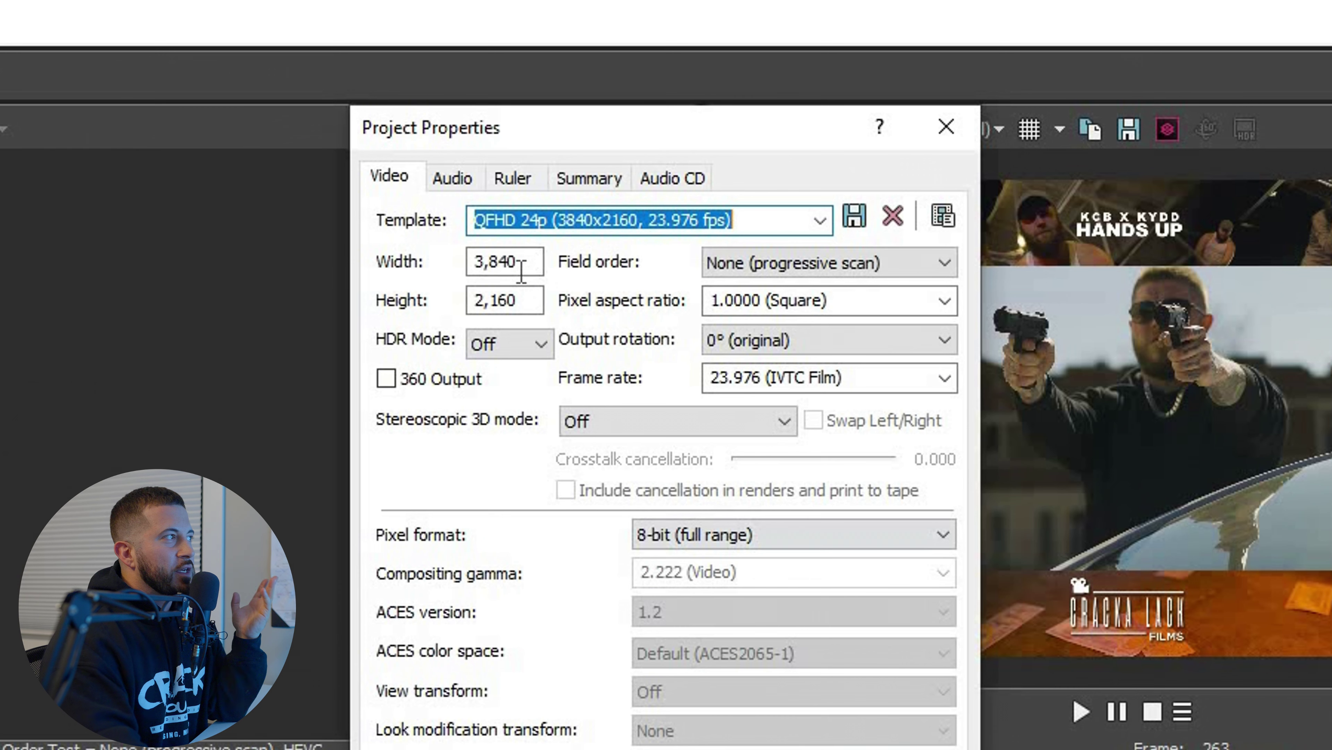
key("Tab")
type("1080")
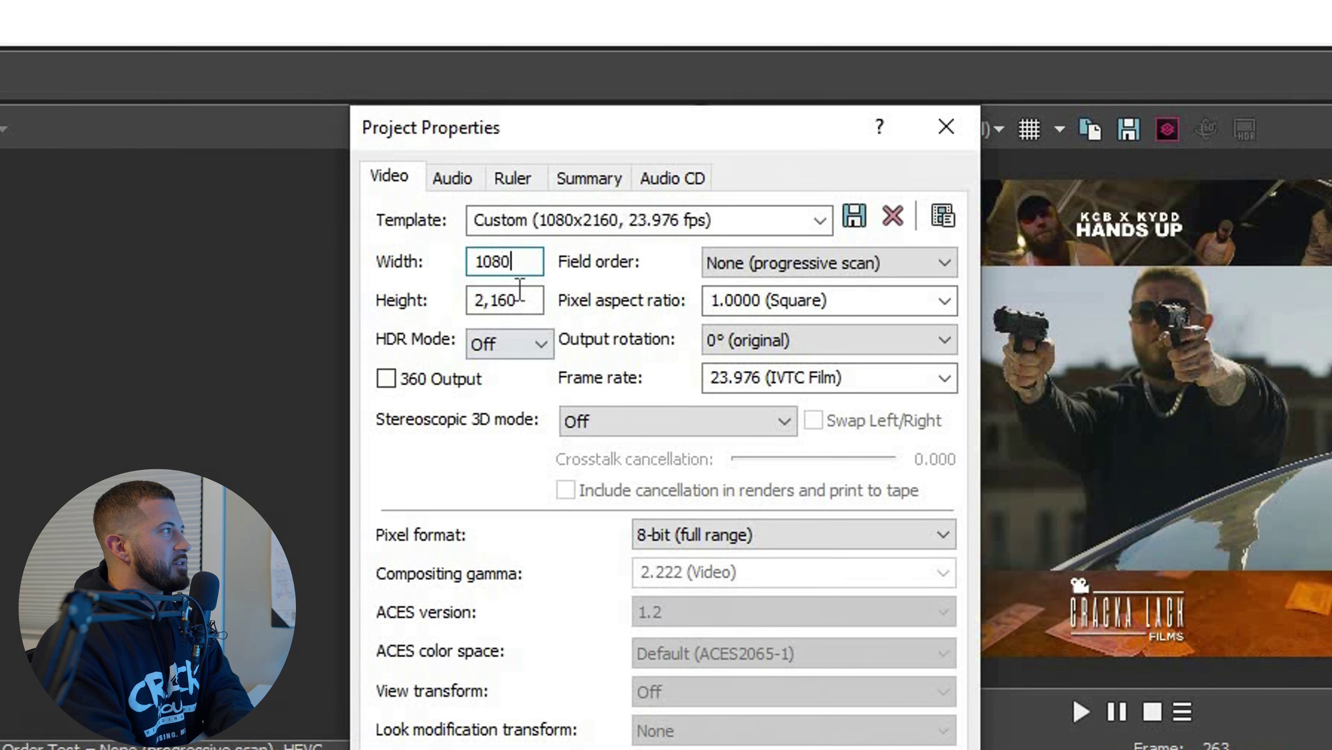
key("Tab")
type("1080")
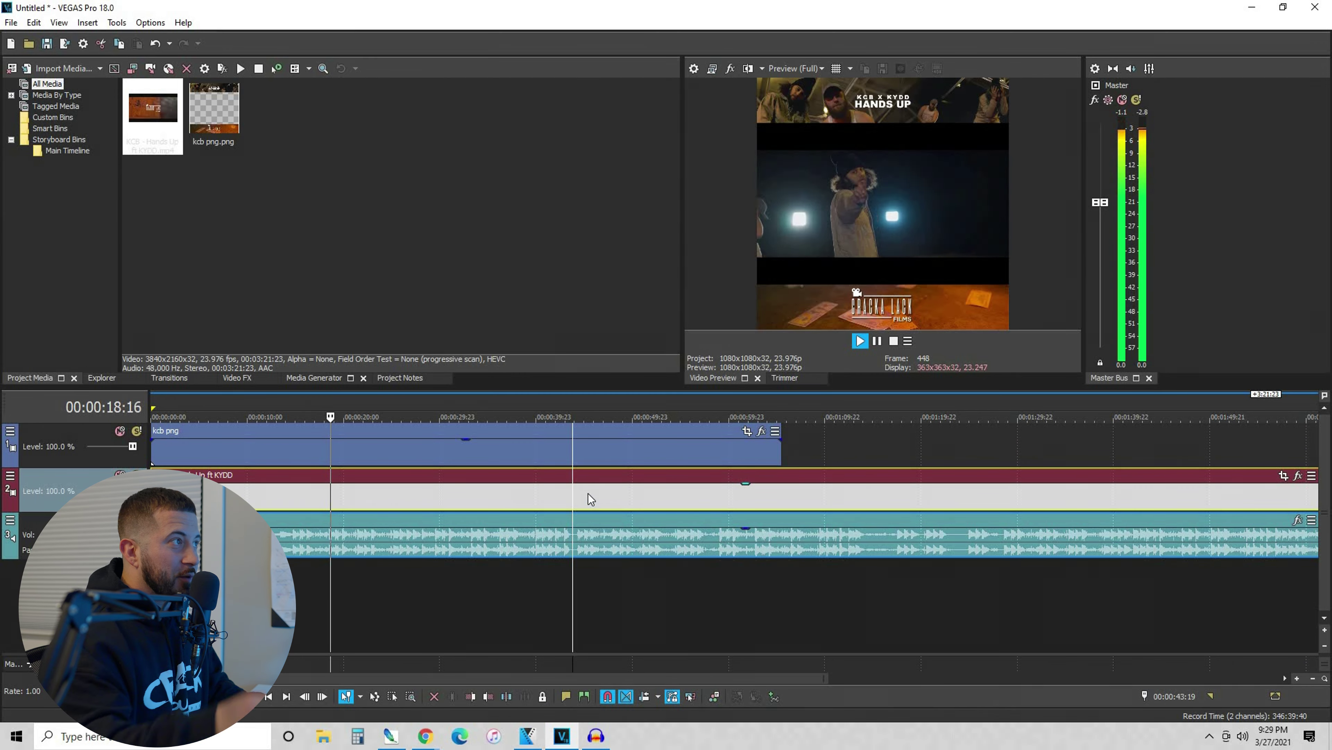
- Crop the music video event with Pan/Crop so the footage fills the gap between the two banners
left_click(523, 496)
right_click(523, 496)
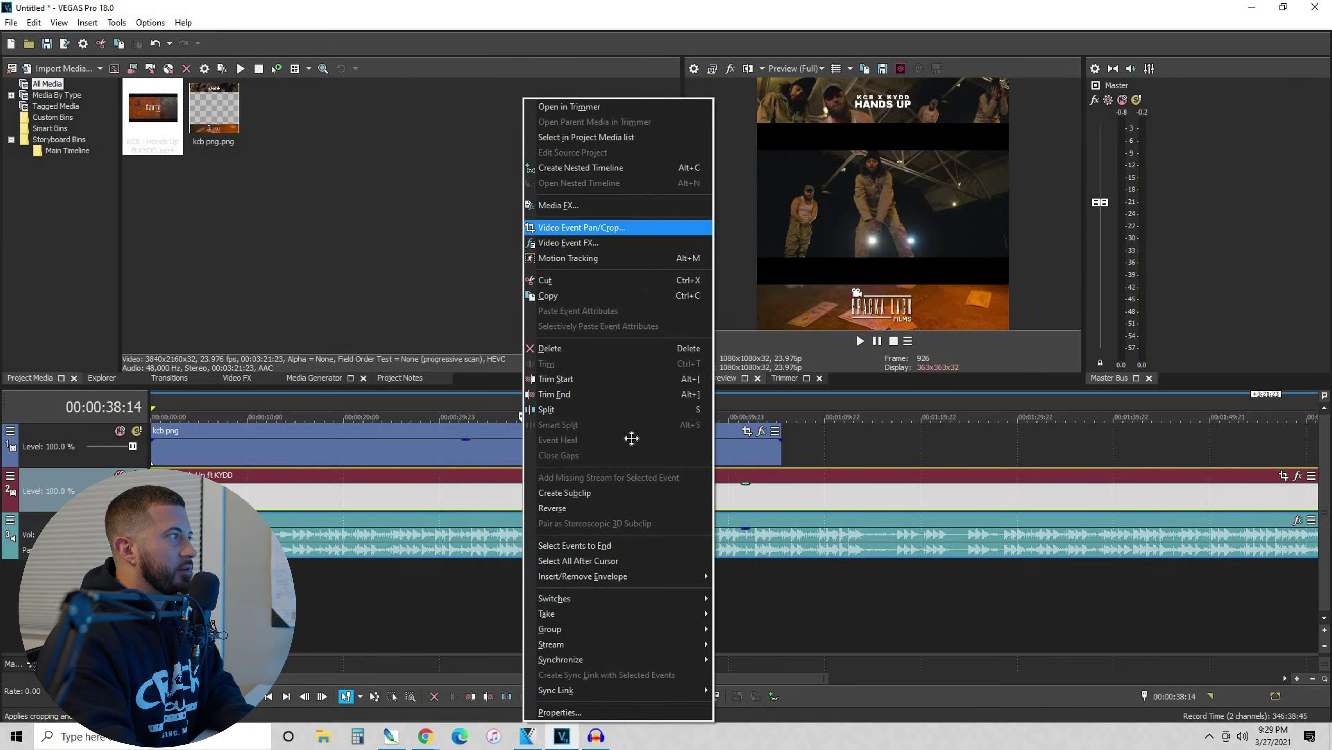
key("Return")
left_click_drag(645, 515, 632, 503)
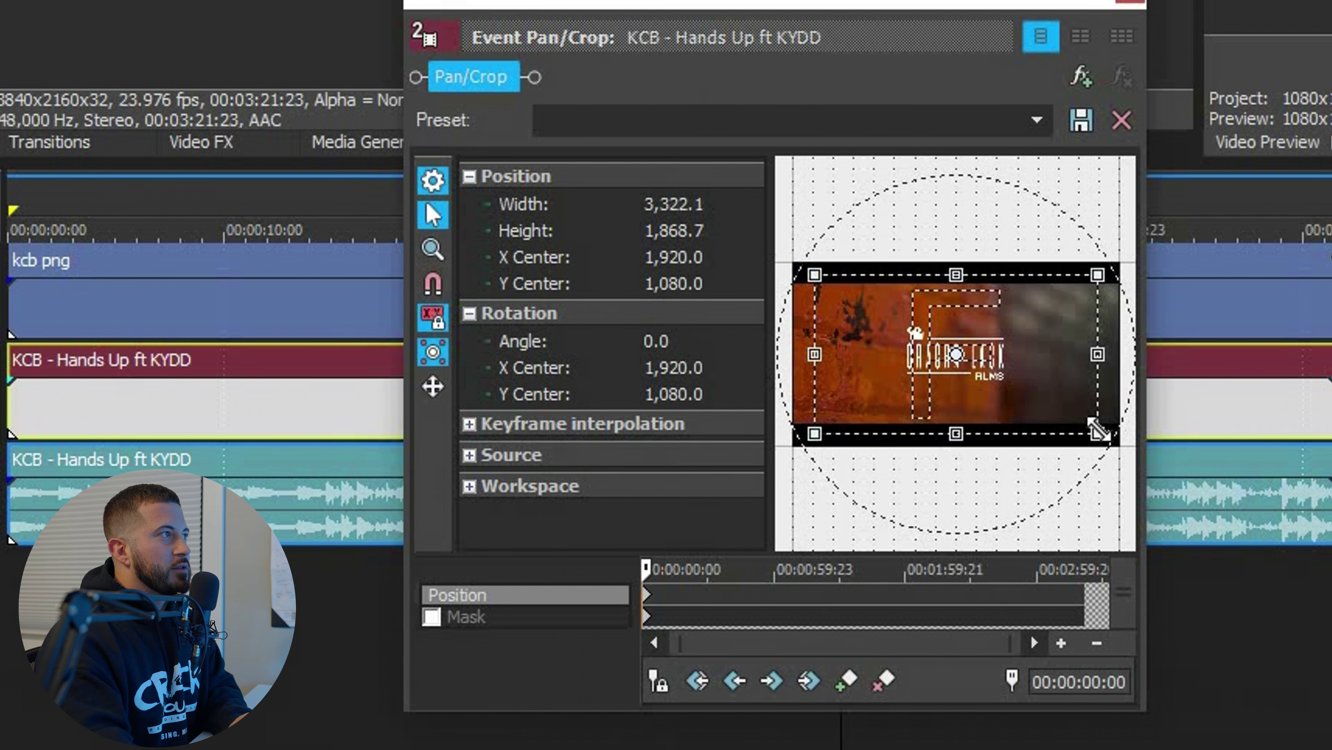
left_click_drag(1086, 418, 1074, 411)
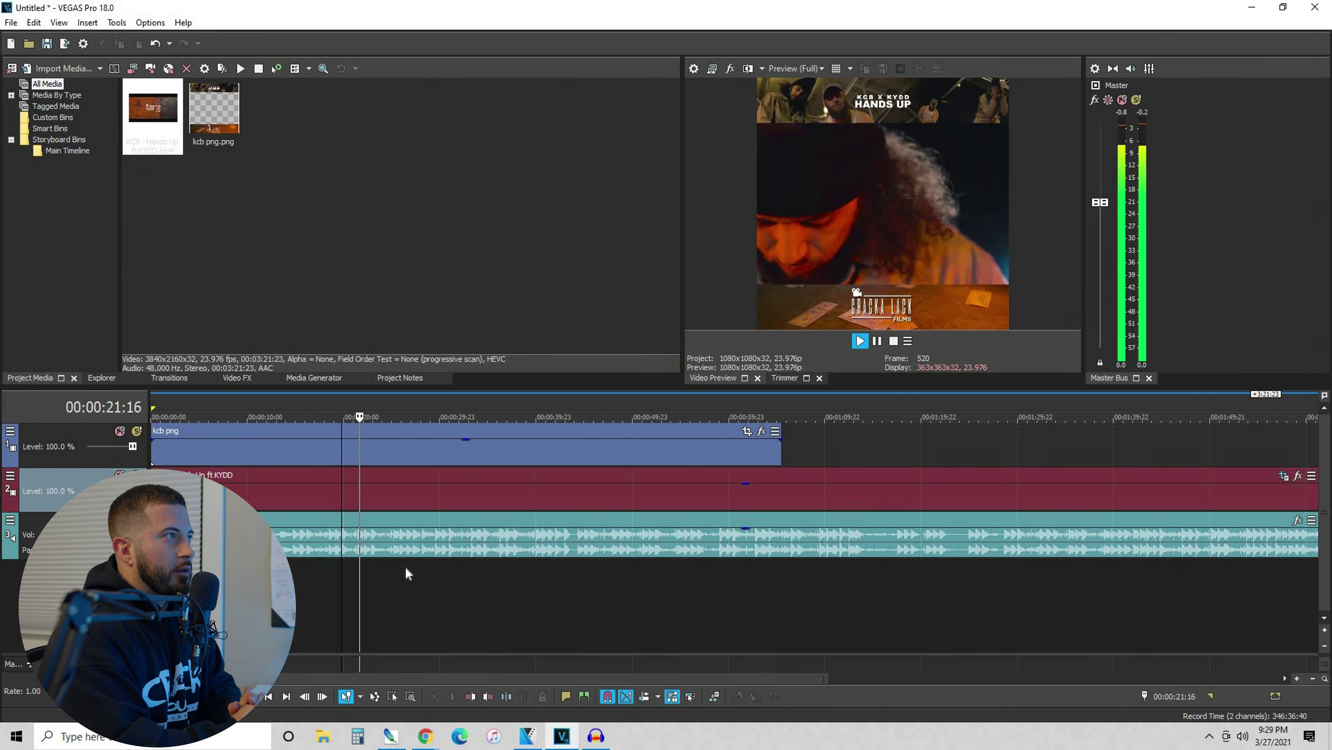
- Preview the cropped footage under the overlay and return the playhead to the start of the timeline
key("space")
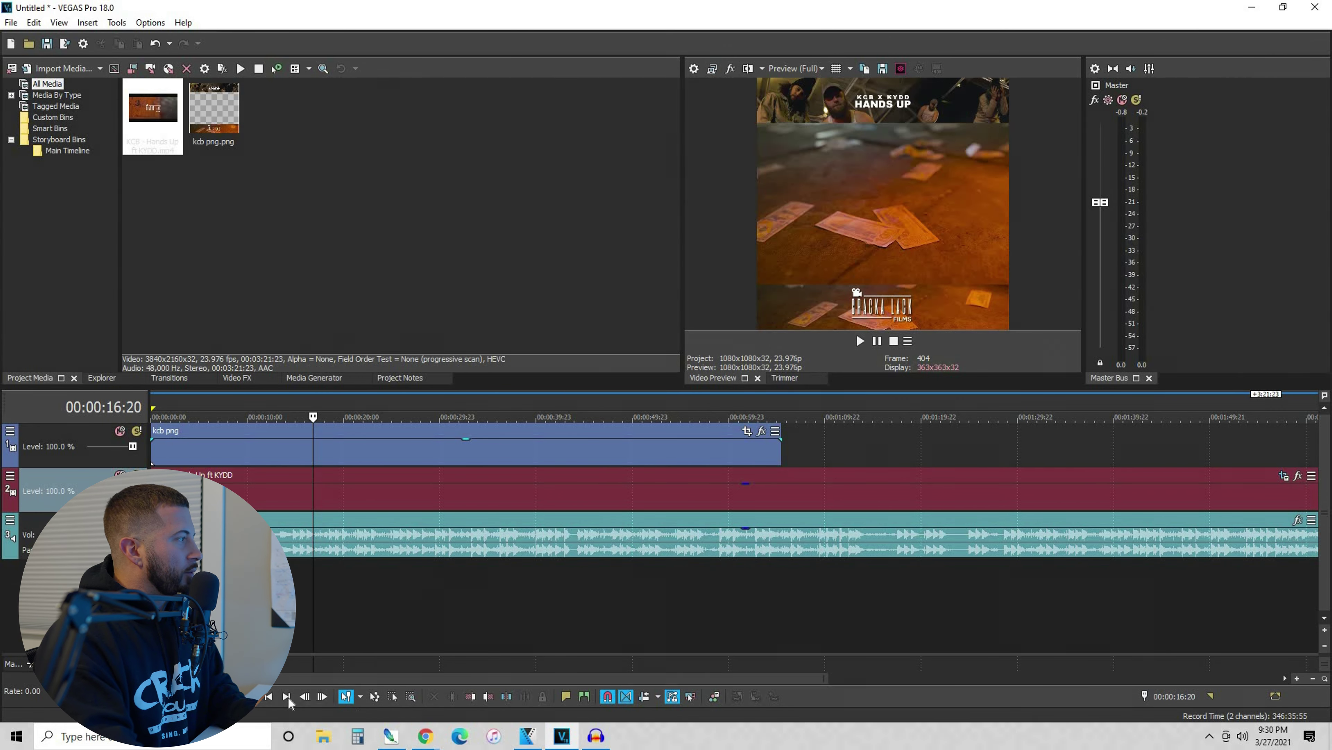
left_click(269, 696)
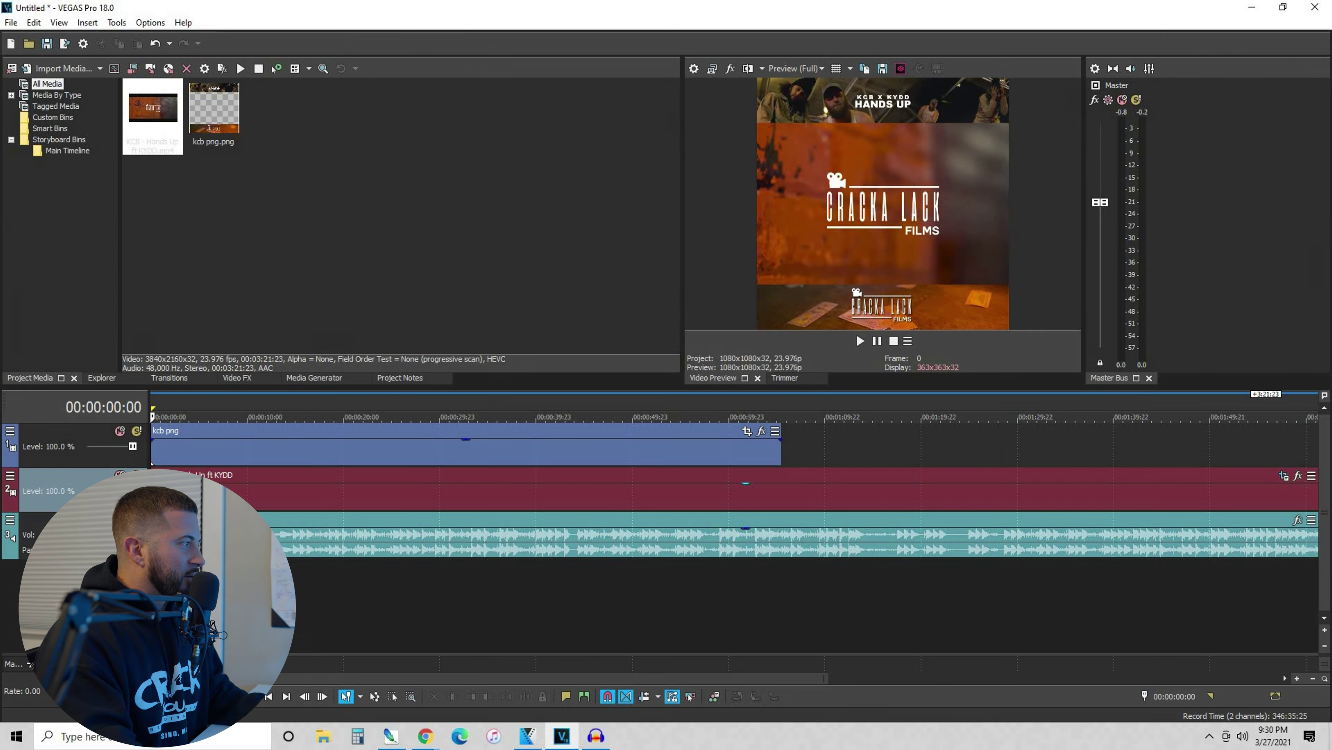
scroll(734, 489, "up", 2)
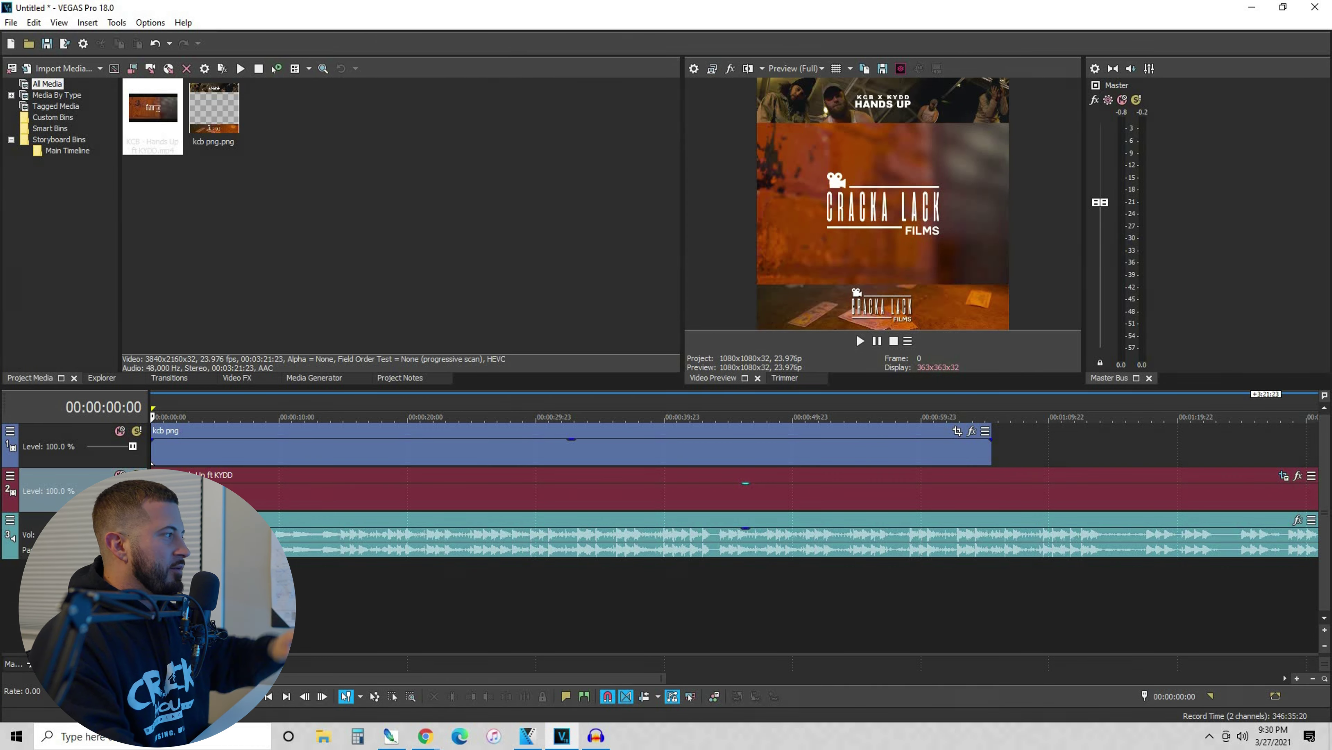
scroll(286, 499, "down", 2)
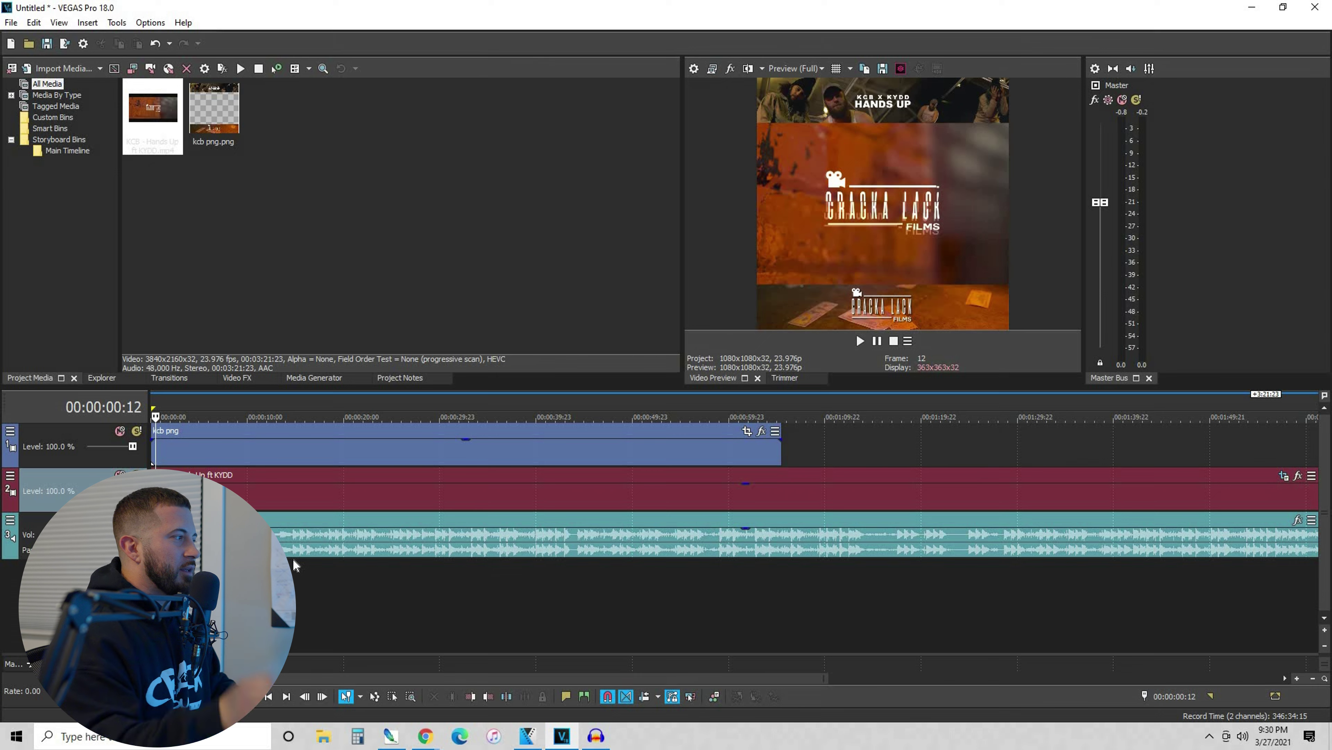
- Check the cropped footage under the overlay at several points around the 13 to 14 second mark
scroll(460, 586, "up", 4)
left_click(587, 596)
scroll(644, 597, "up", 2)
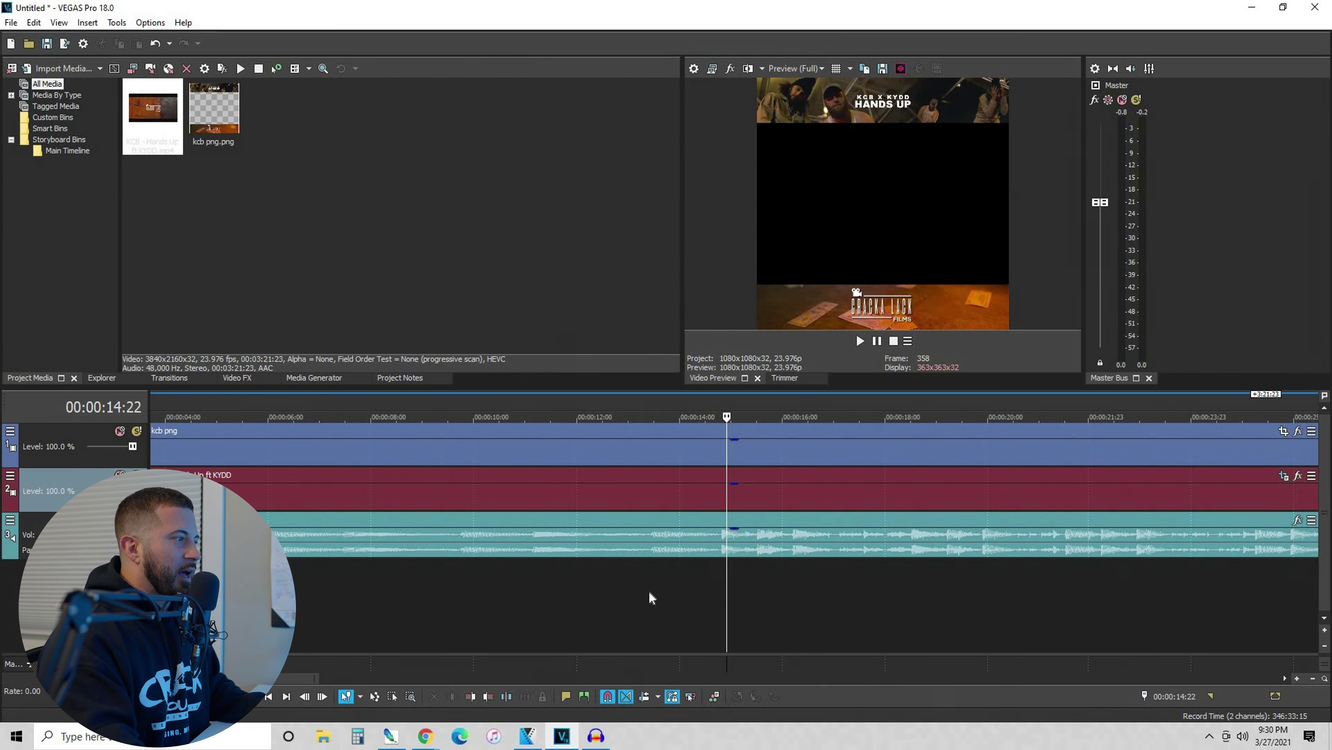
left_click(650, 592)
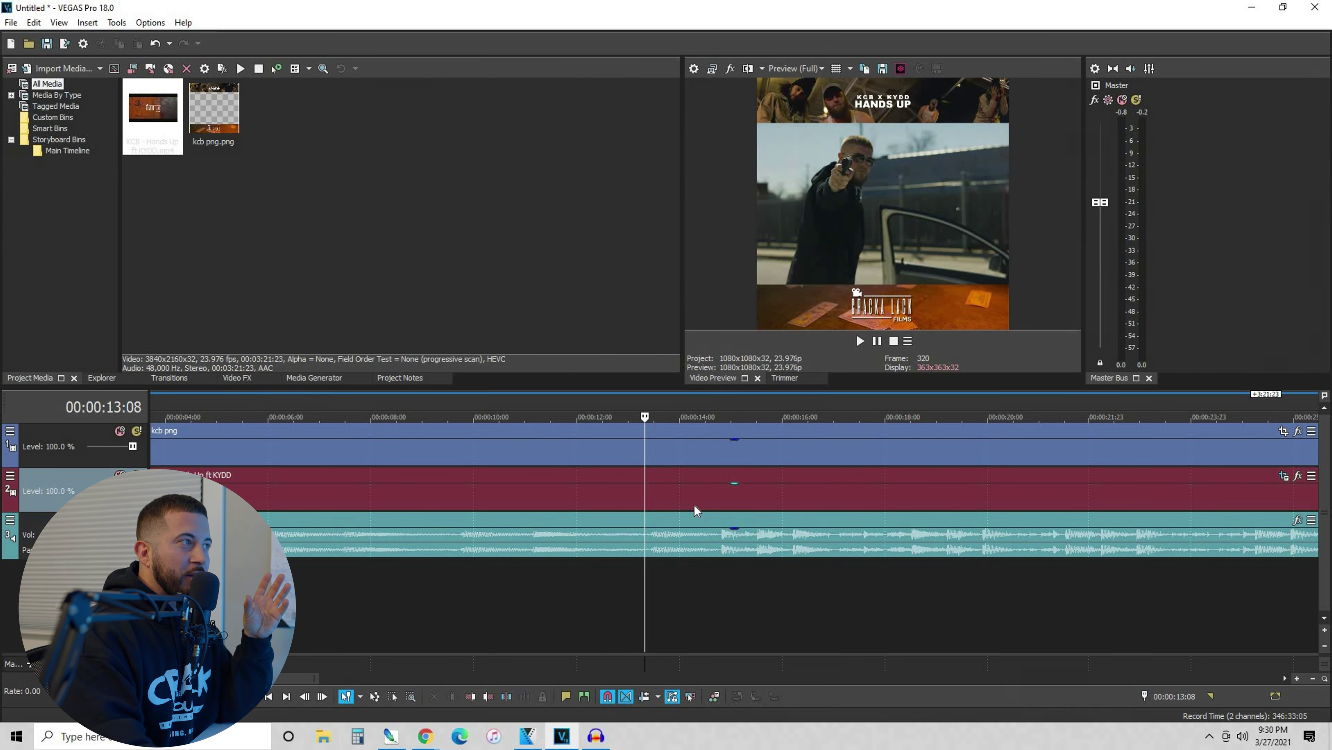
left_click(710, 505)
scroll(633, 567, "down", 6)
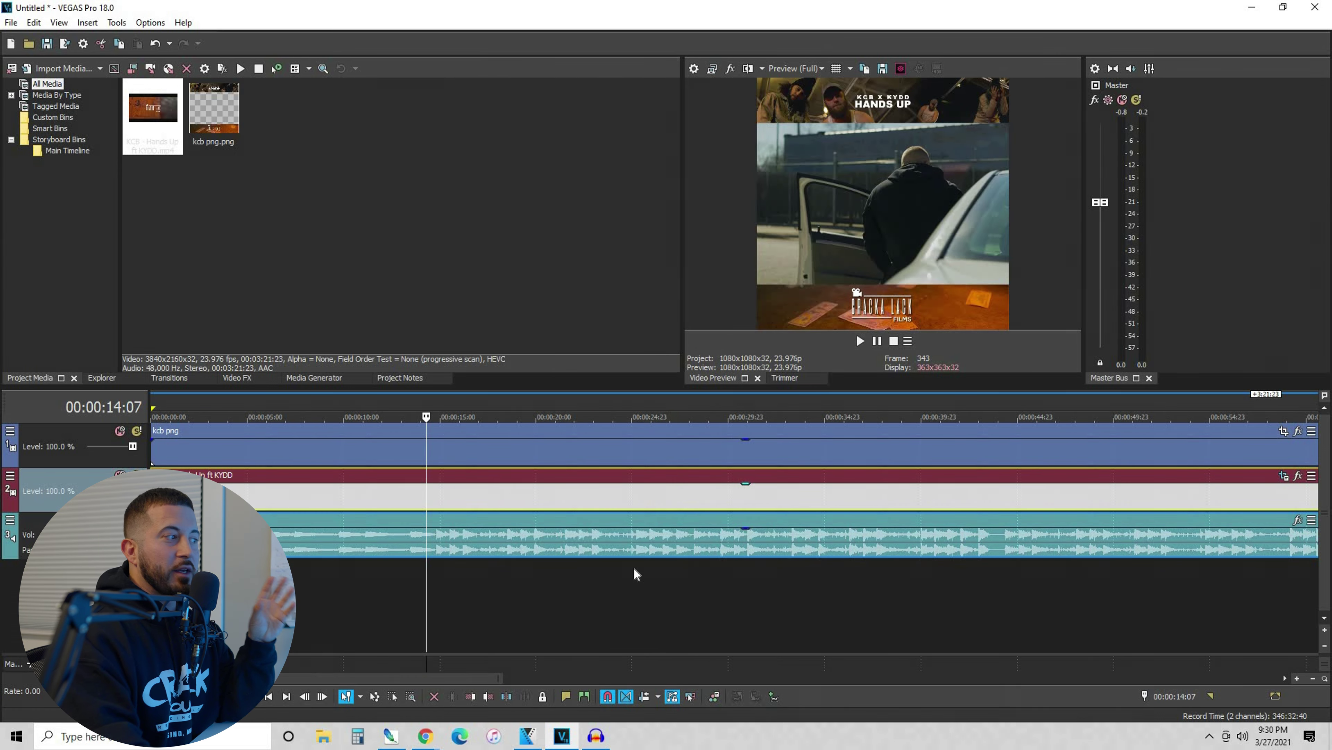
left_click(408, 564)
scroll(515, 551, "up", 5)
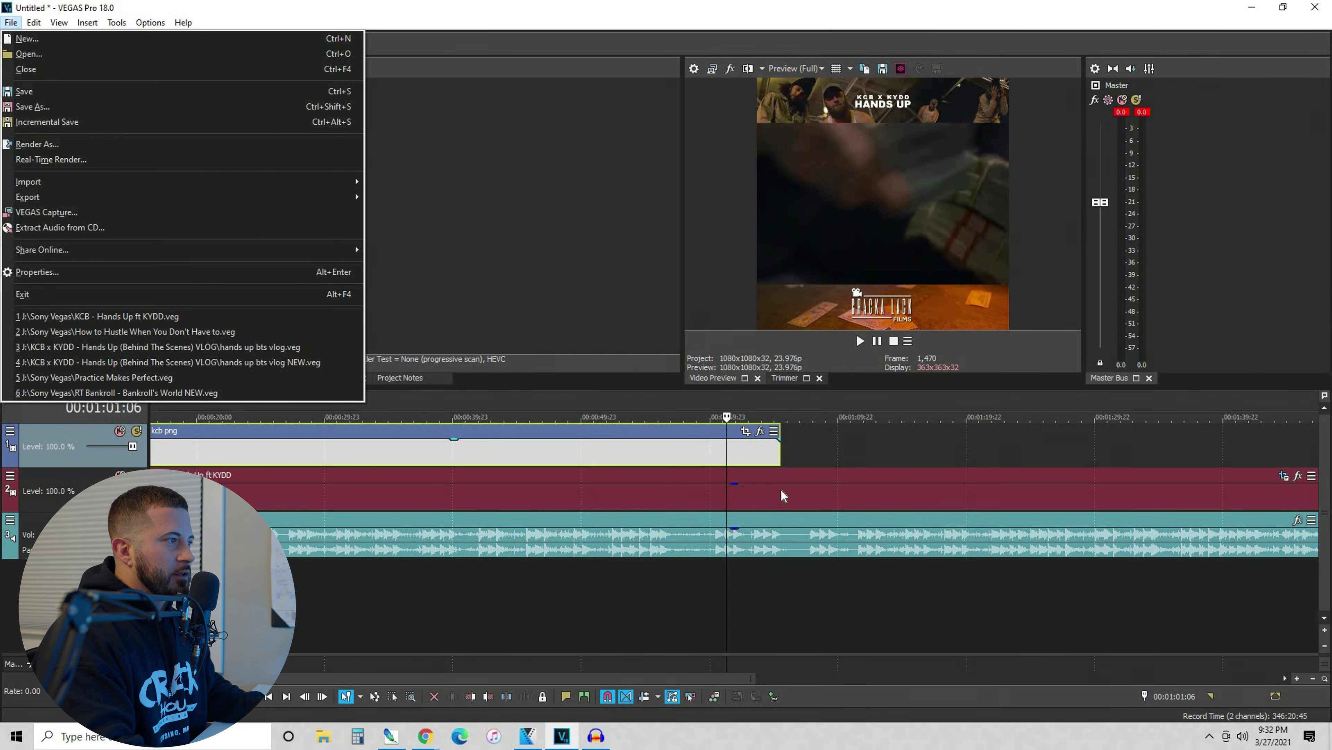
- Cut the music video at the end of the overlay and fade its audio out from 00:00:55:10 to the end
left_click(781, 488)
key("s")
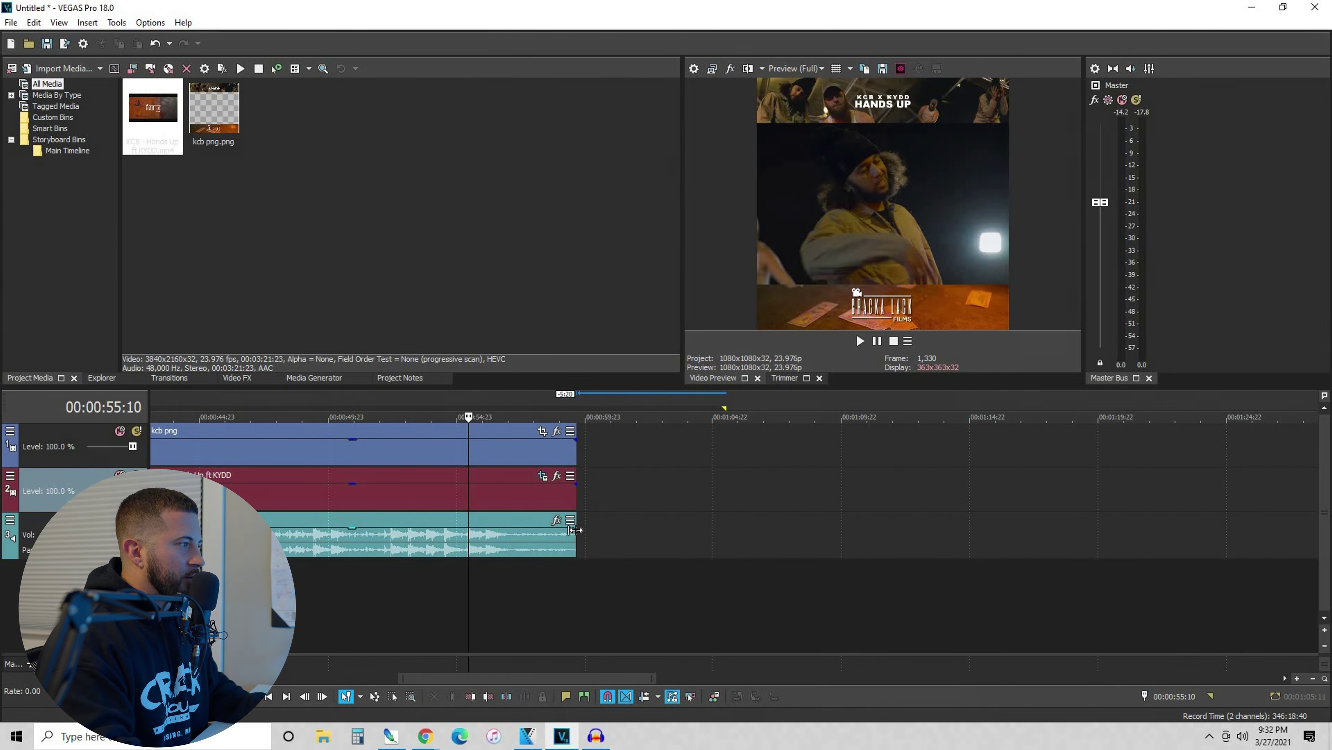
left_click_drag(574, 528, 468, 552)
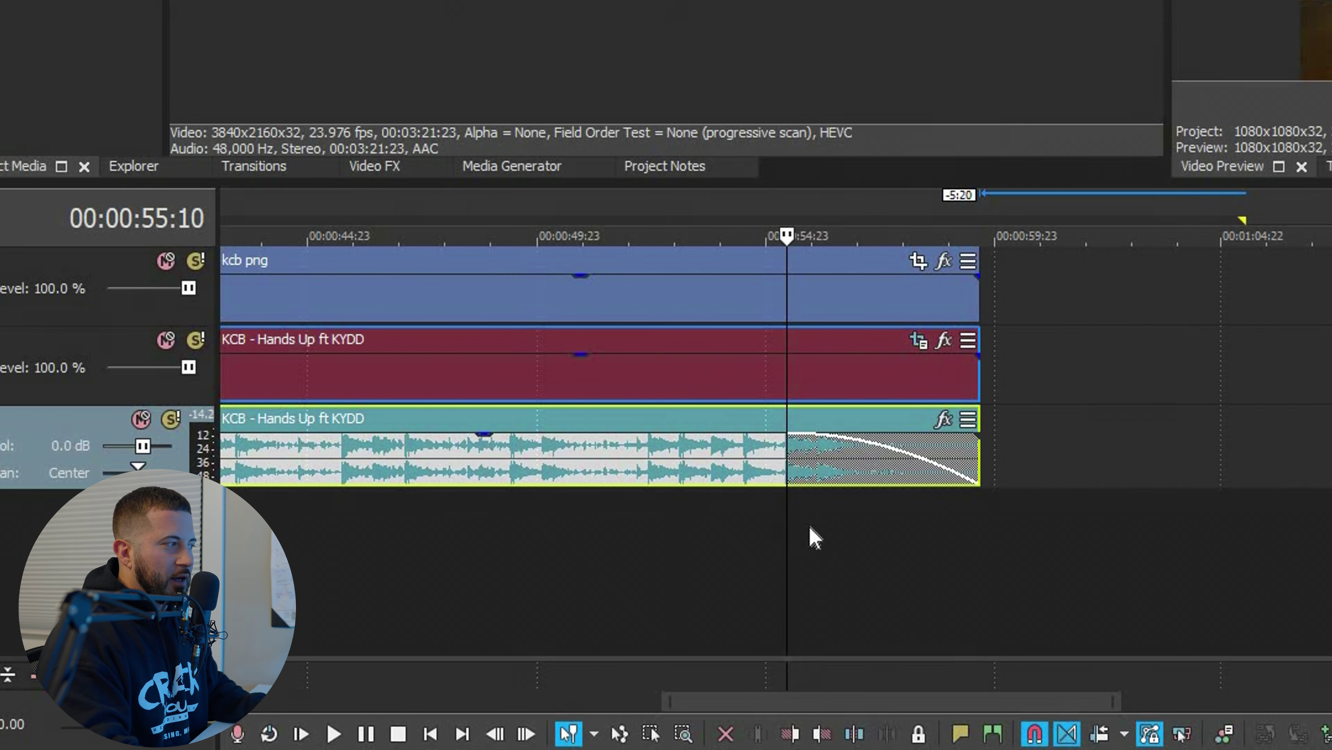
left_click(768, 538)
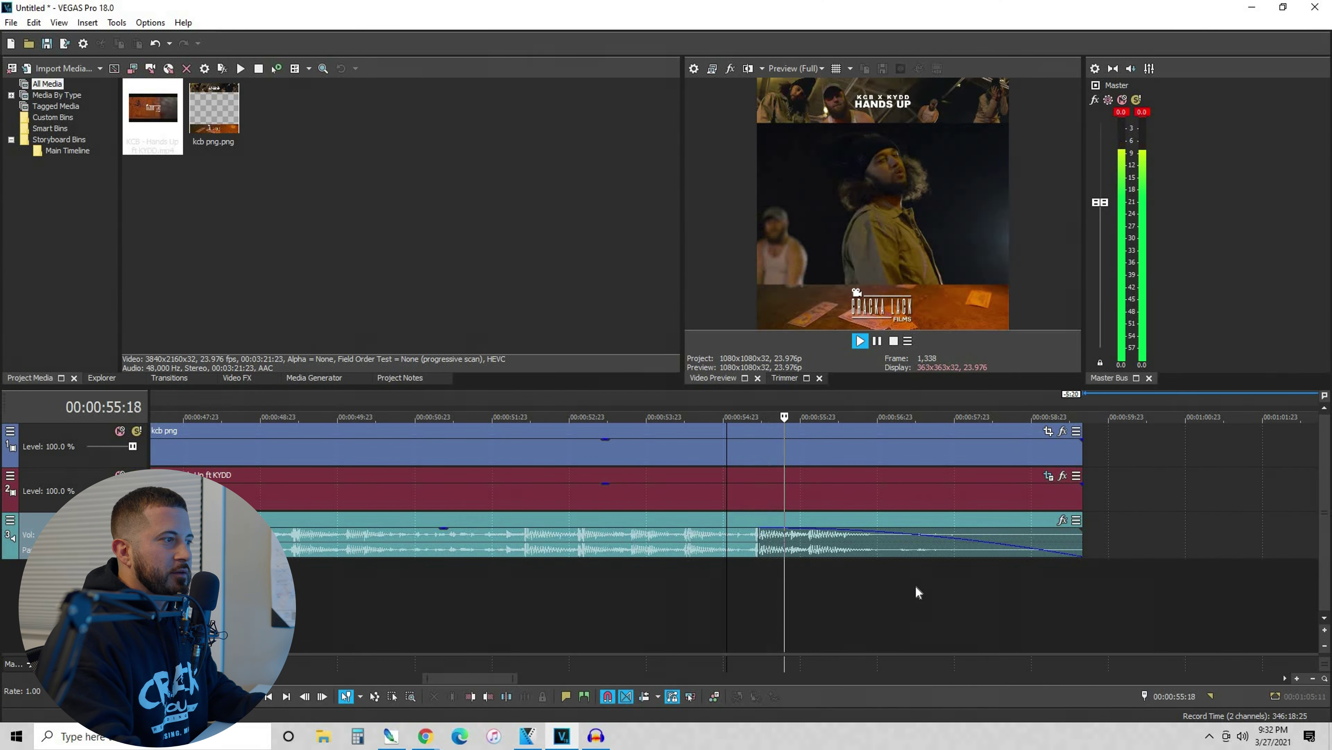
scroll(816, 526, "down", 2)
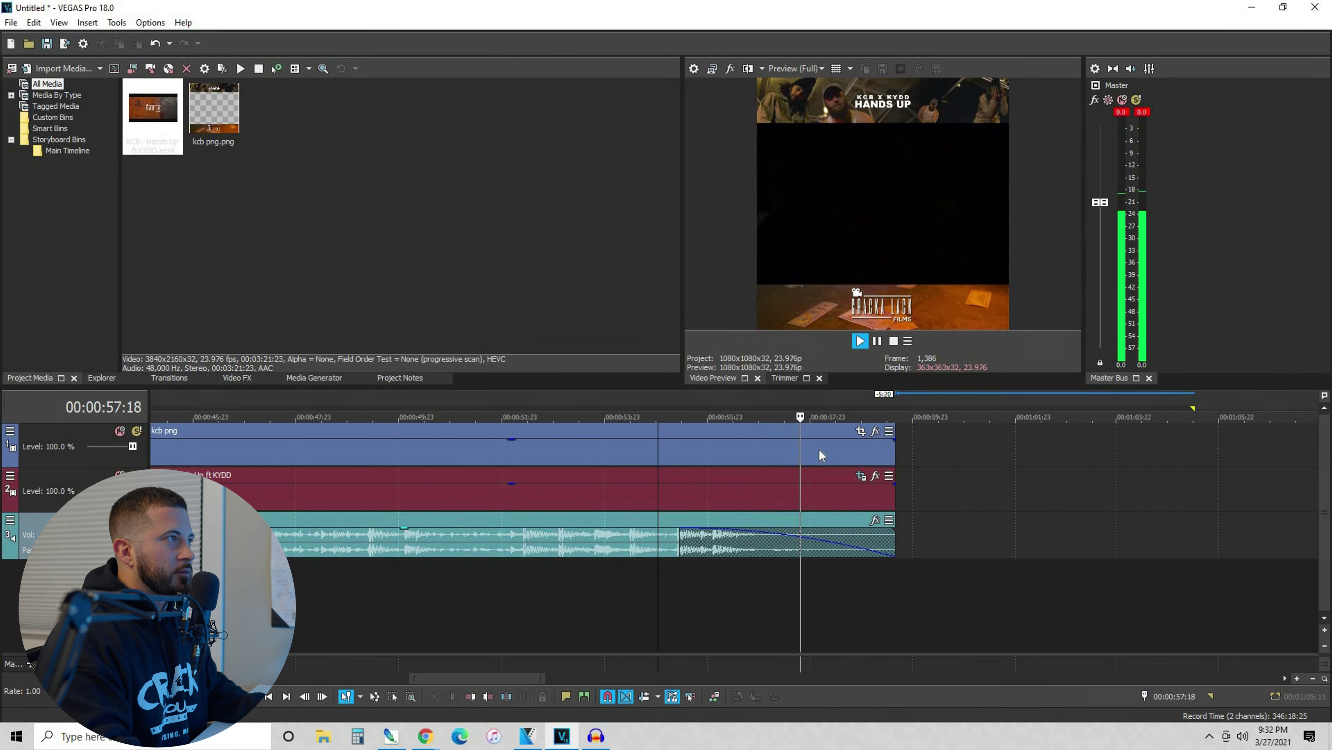
key("Return")
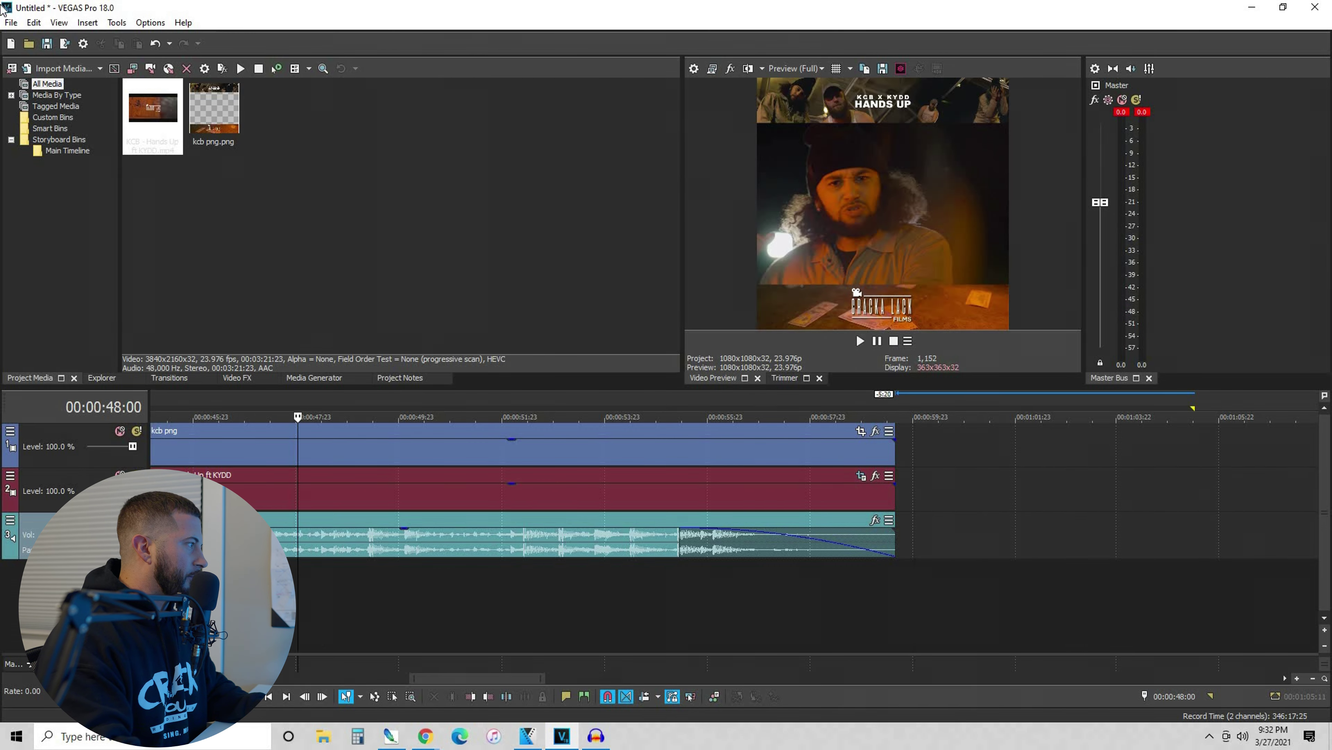
- Start rendering the project in MAGIX HEVC/AAC MP4 format with the Internet HD 720p 29.97 fps (NVENC) template
left_click(11, 22)
left_click(158, 140)
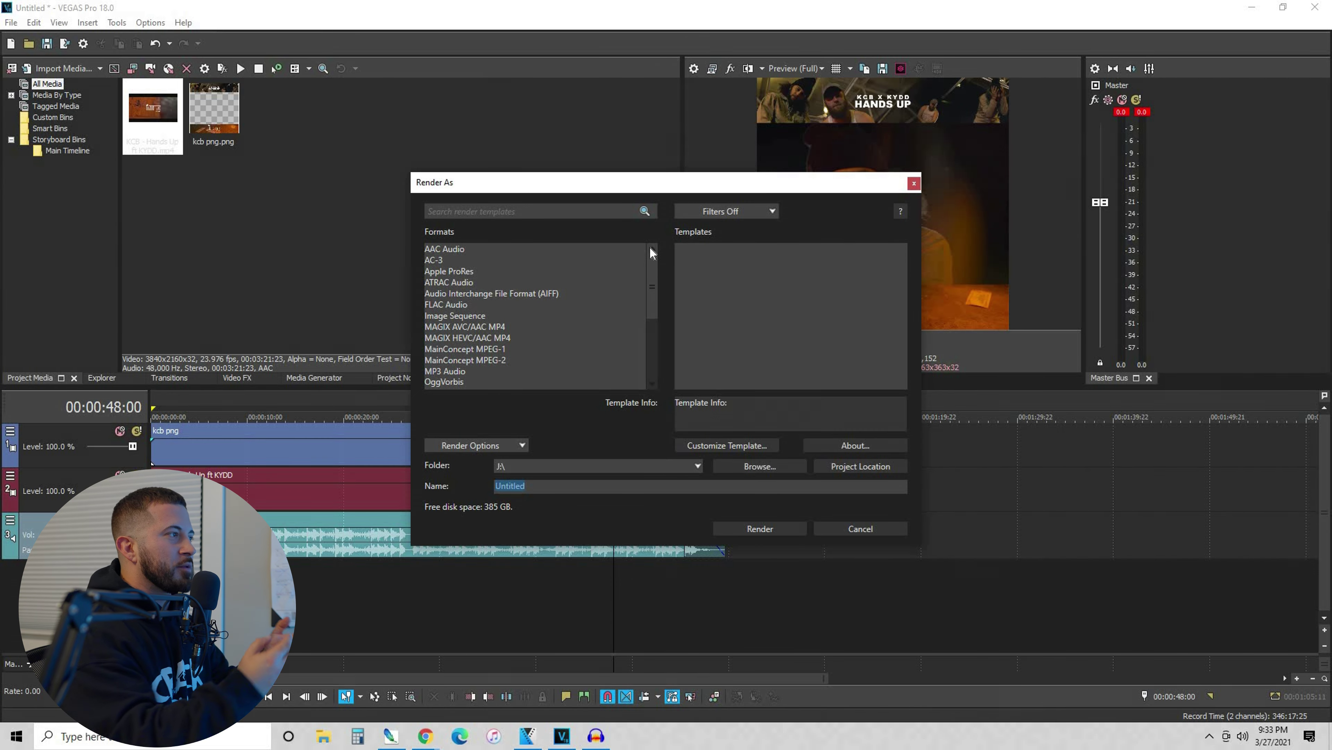
left_click(517, 336)
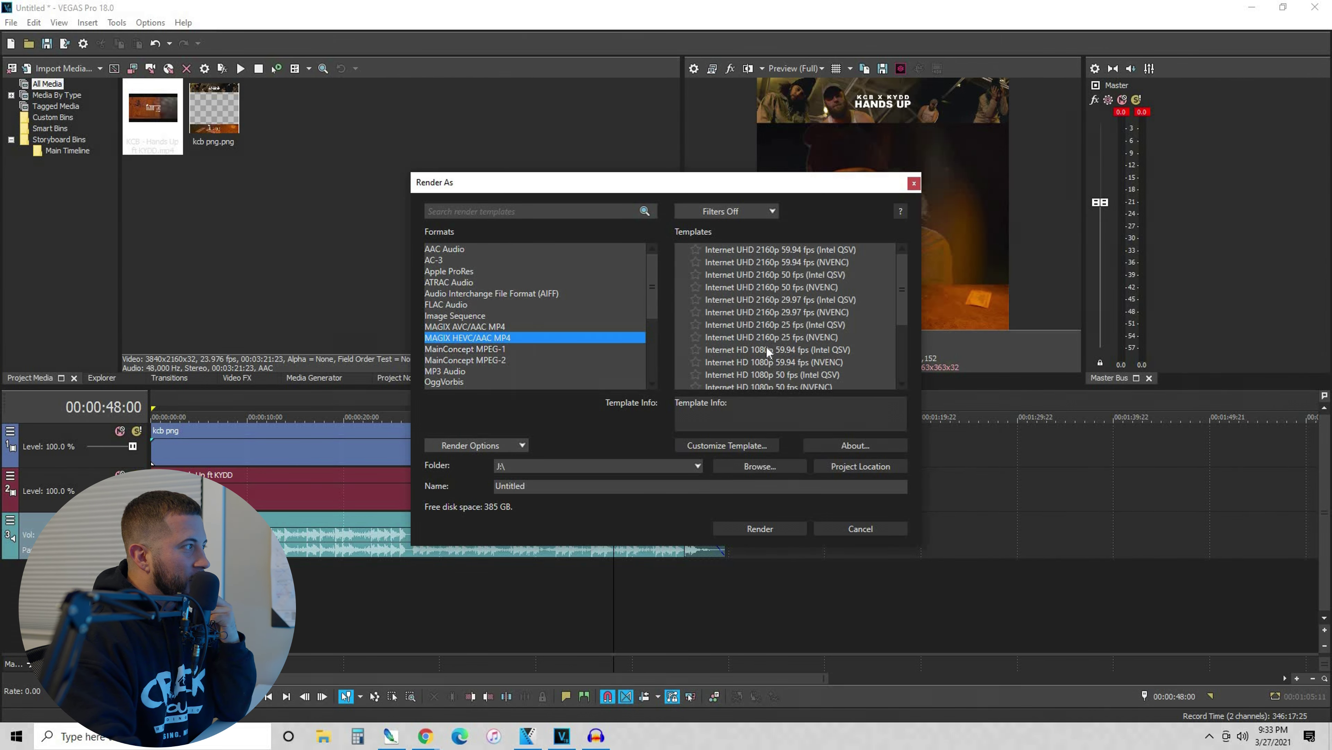
scroll(790, 344, "down", 3)
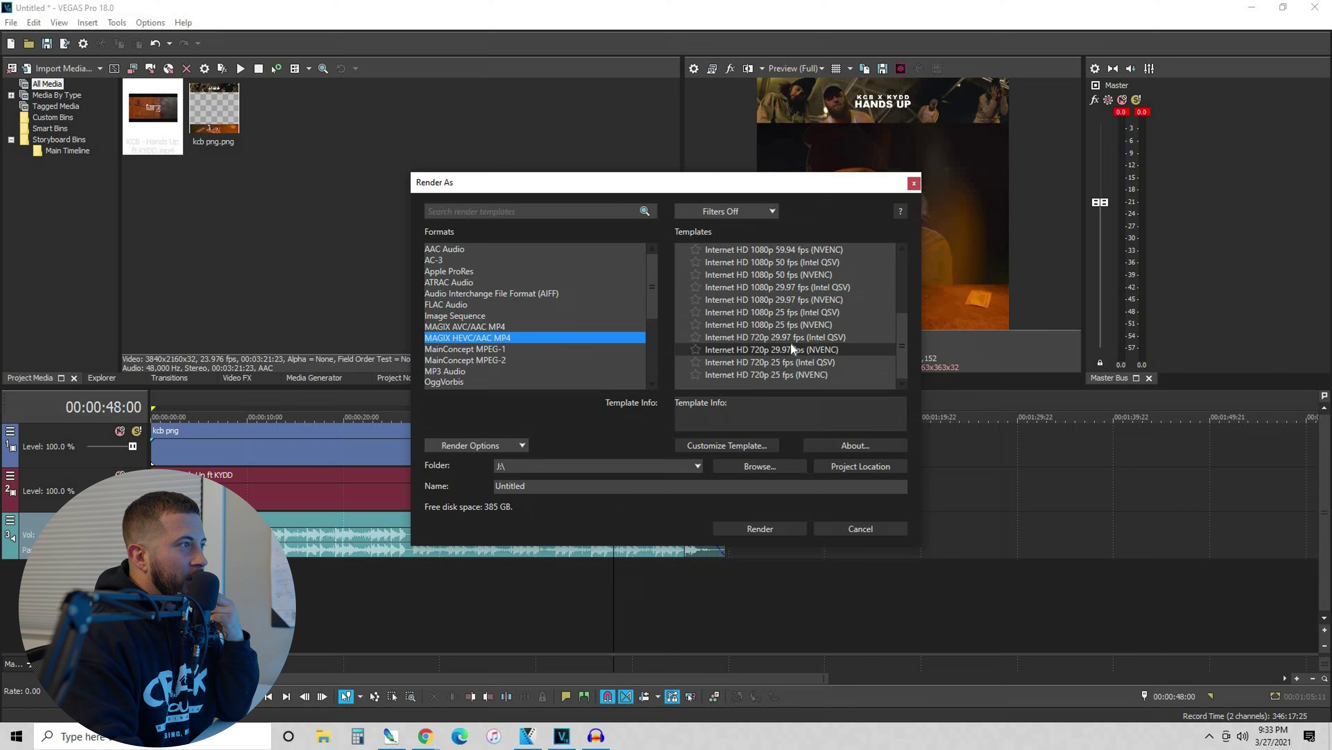
left_click(807, 348)
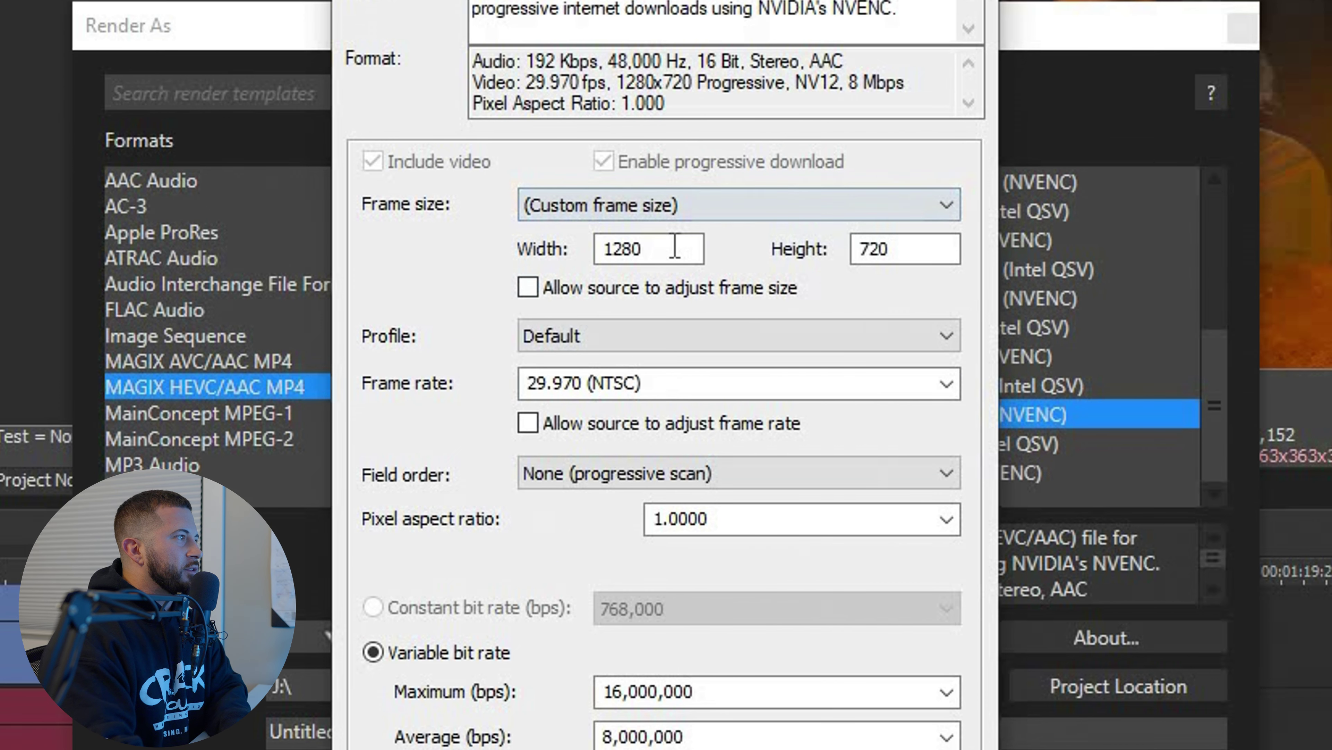
- Customize the template with a 1080 by 1080 frame size and a frame rate of 23.976 (IVTC Film)
double_click(671, 278)
type("1080")
double_click(942, 250)
type("1080")
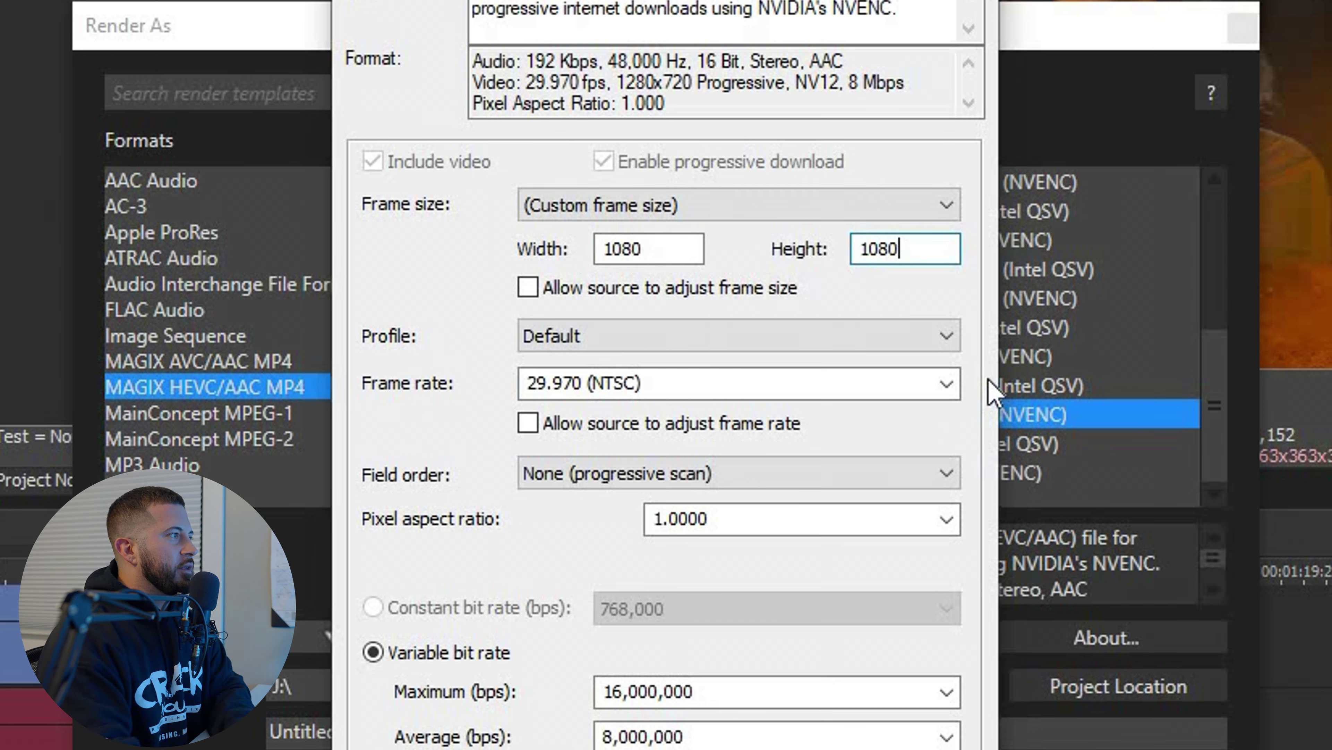
left_click(944, 384)
left_click(818, 414)
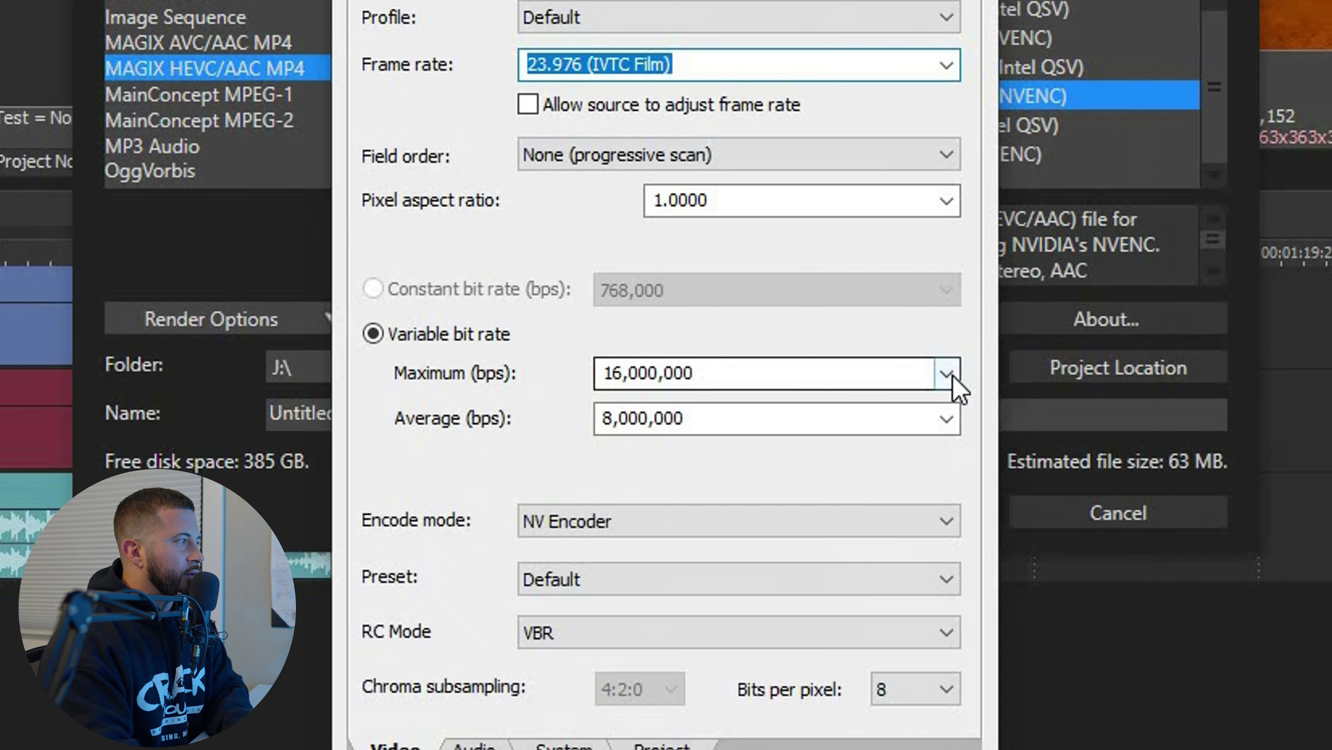
- Set the maximum variable bit rate to 10,000,000 bps
left_click(947, 374)
left_click(947, 374)
left_click(947, 374)
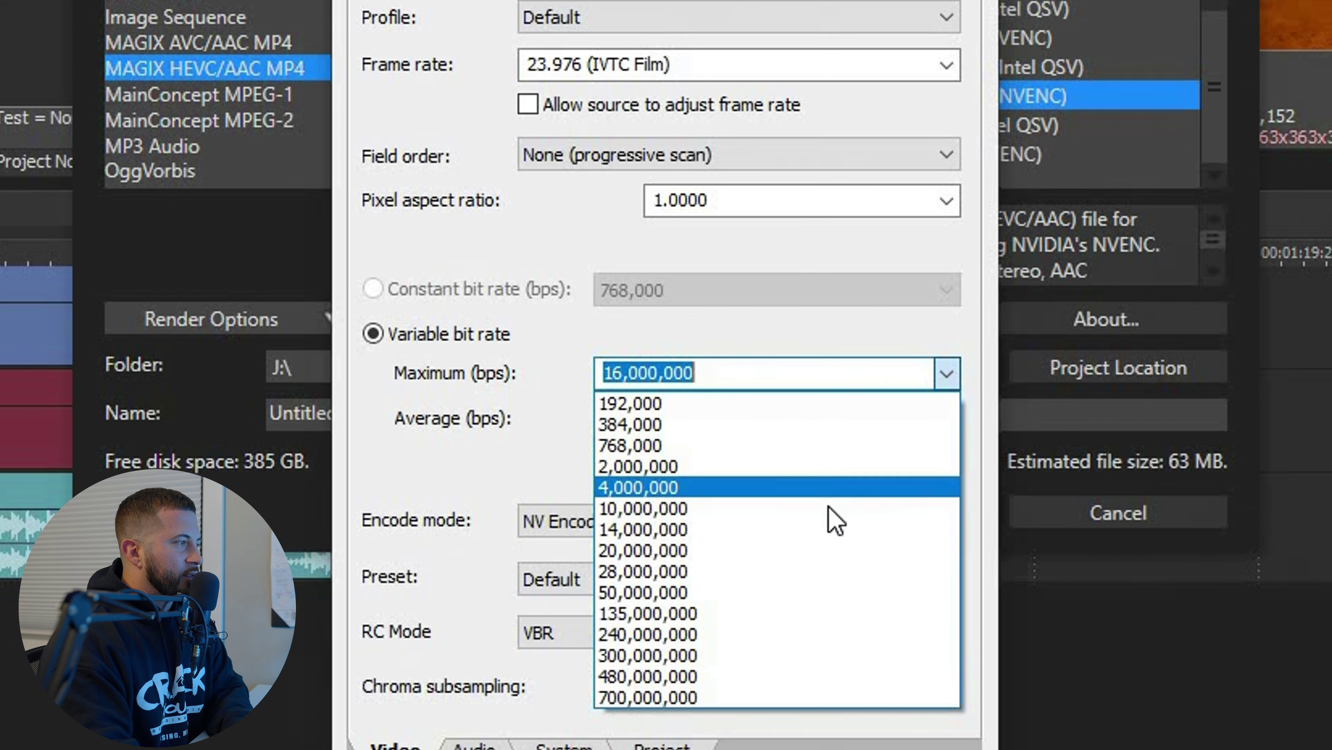
left_click(830, 508)
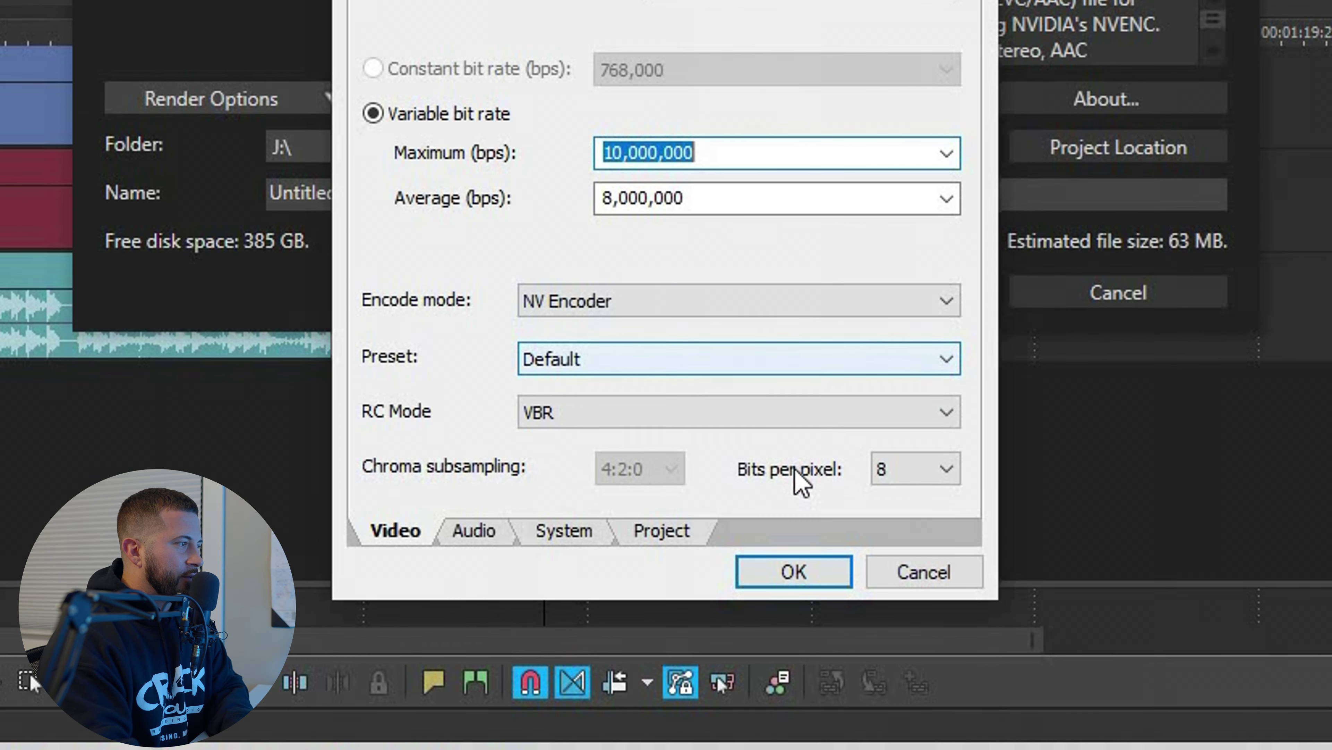
- Switch the video encoding to CBR with a constant bit rate of 2,000,000 bps
left_click(818, 616)
left_click(735, 665)
left_click(921, 80)
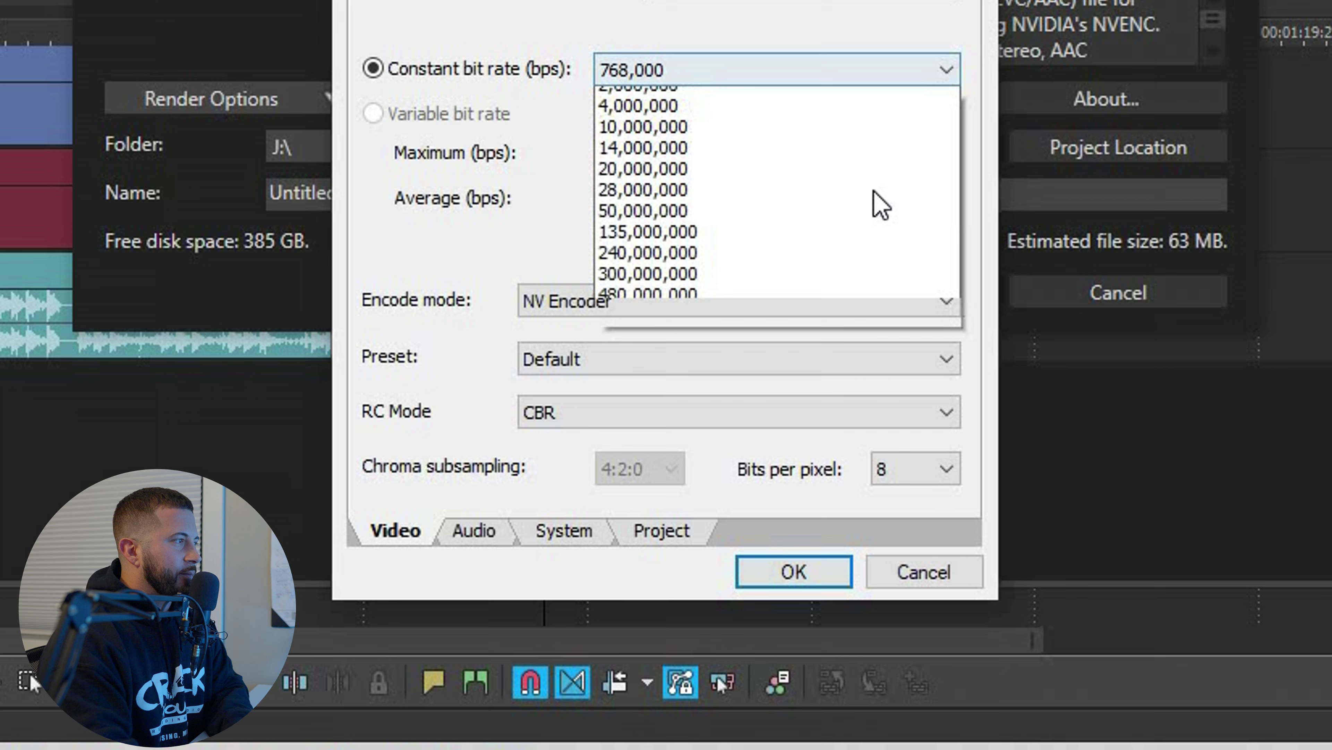
left_click(824, 522)
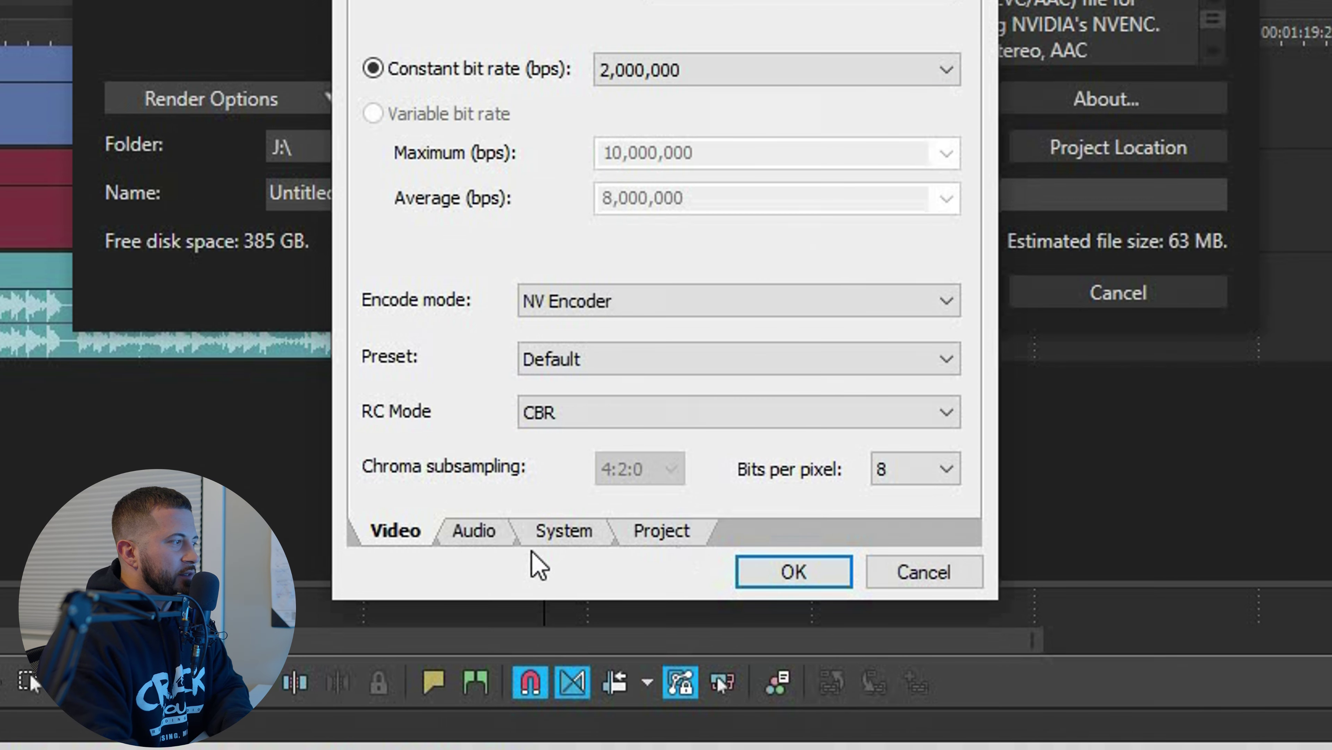
- Review the template's audio settings, set the video rendering quality to Best, and accept the custom settings
left_click(475, 531)
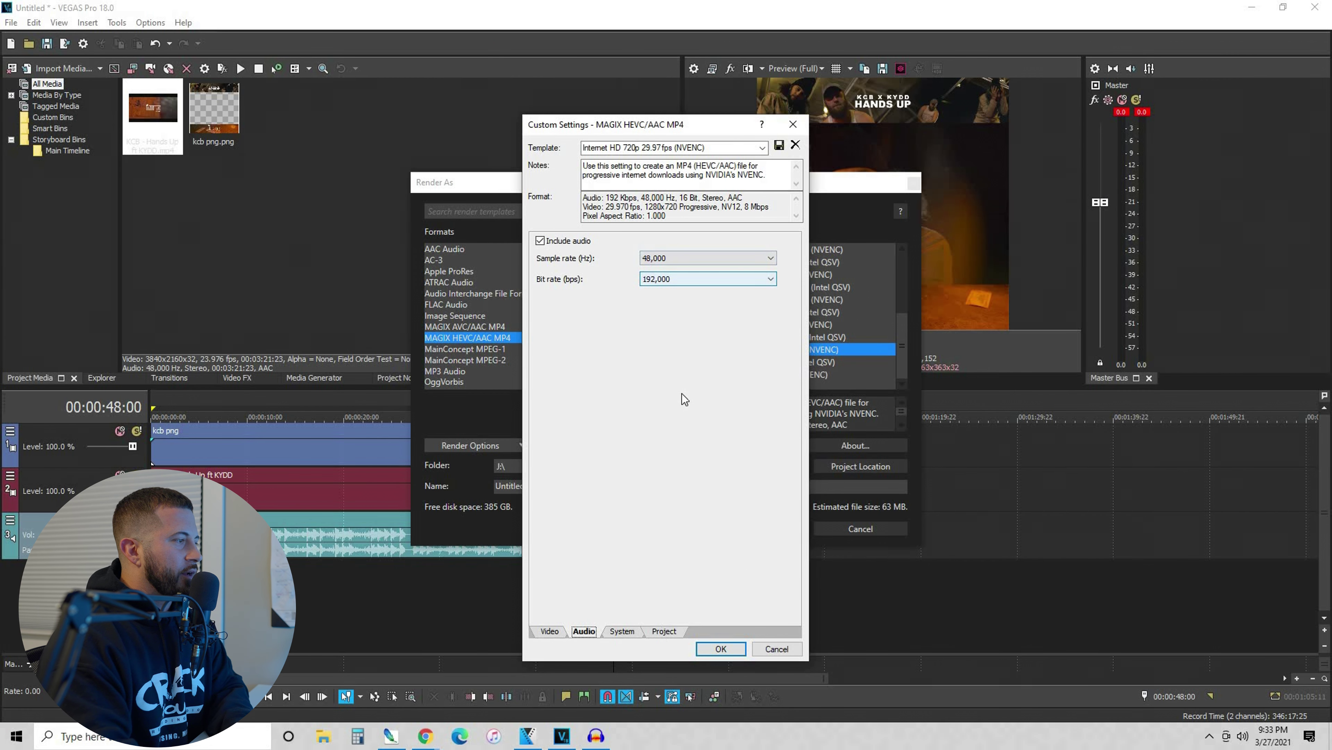
left_click(664, 631)
left_click(724, 247)
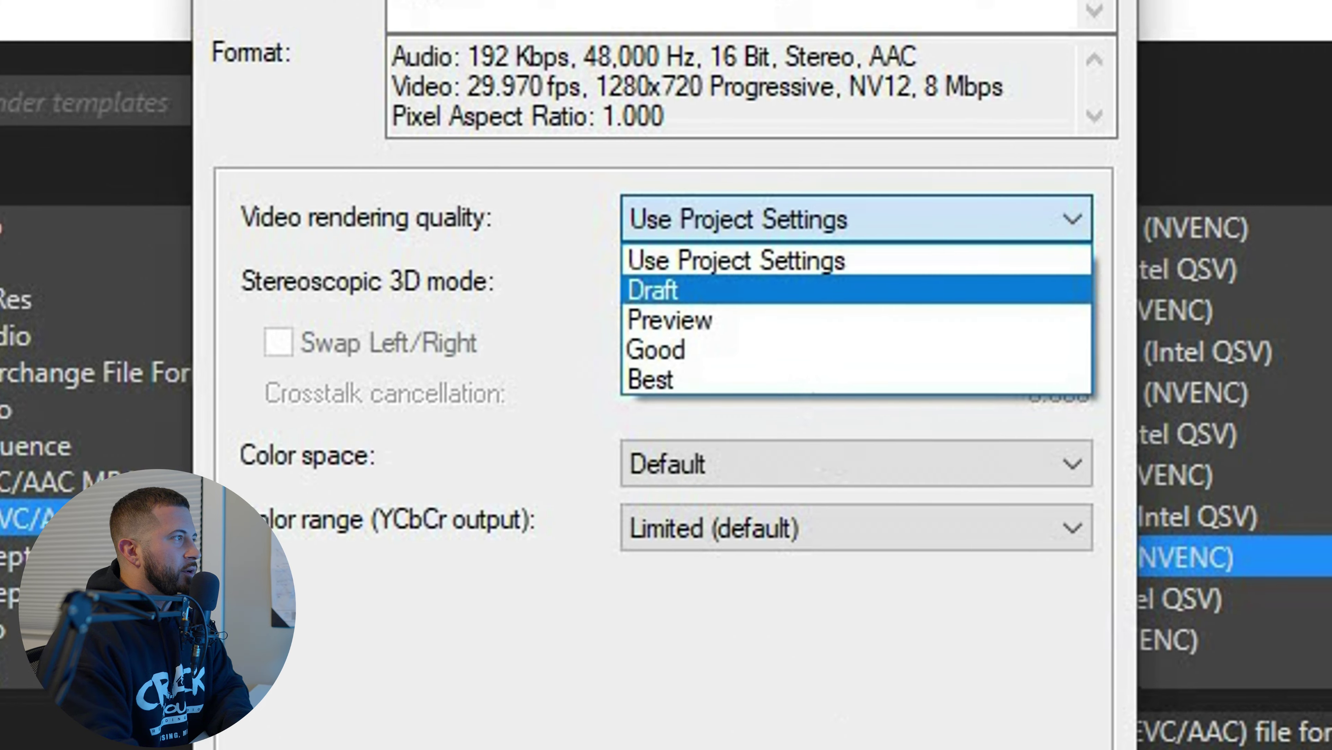
left_click(664, 296)
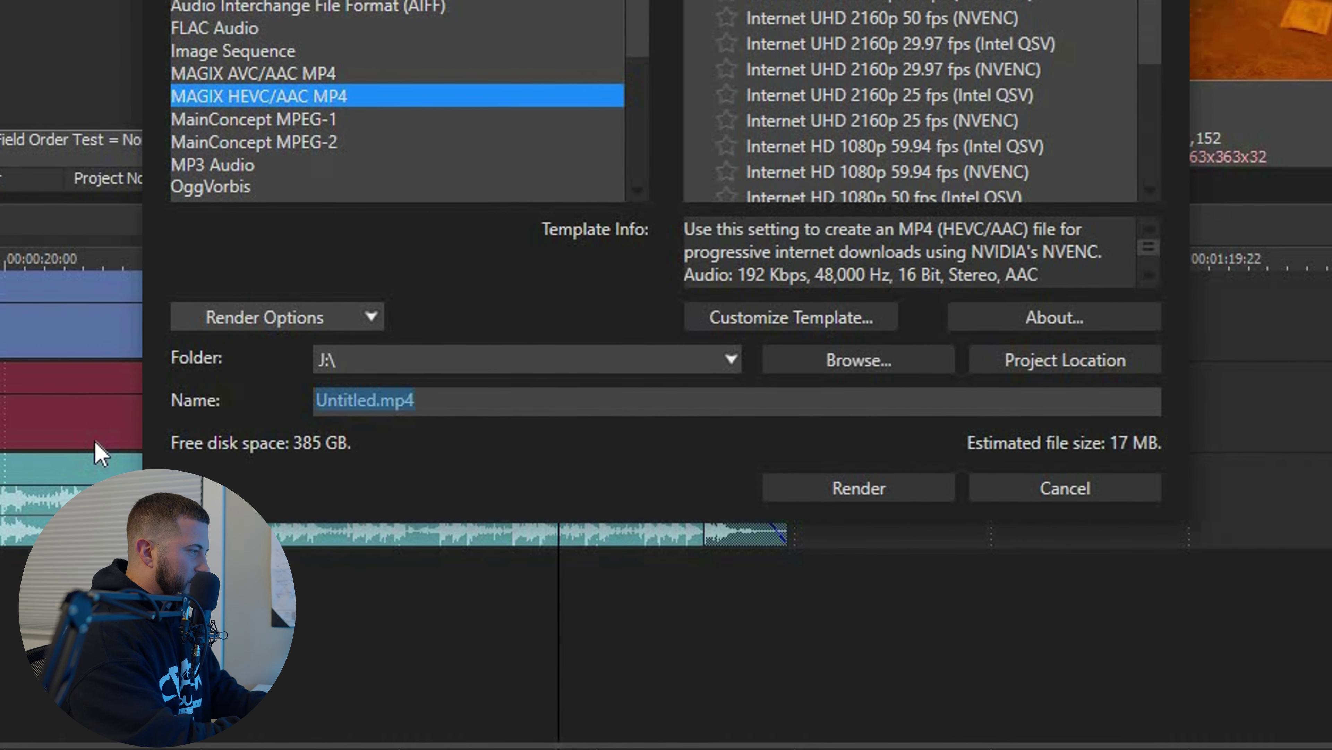
- Name the output file "kcb hands up ig vid 1" and start the render
type("kcb hands up")
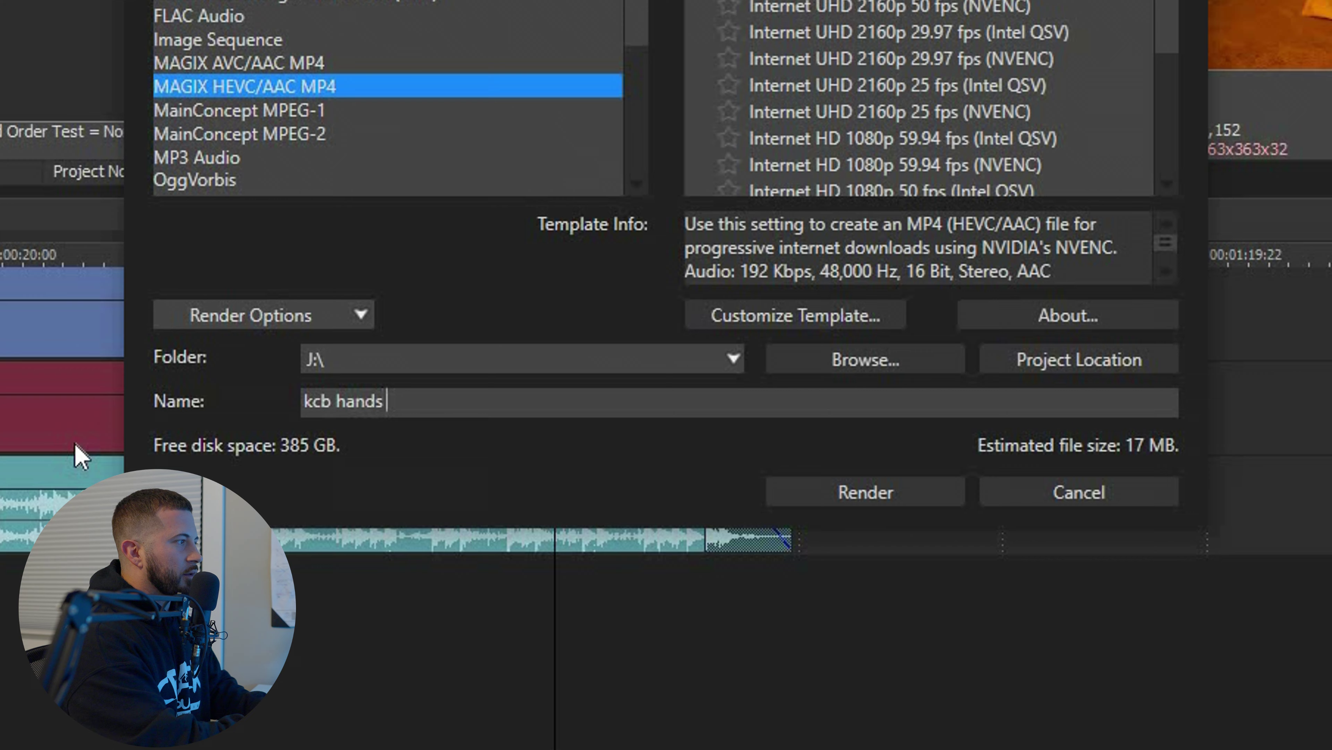
type(" ig v")
type("id 1")
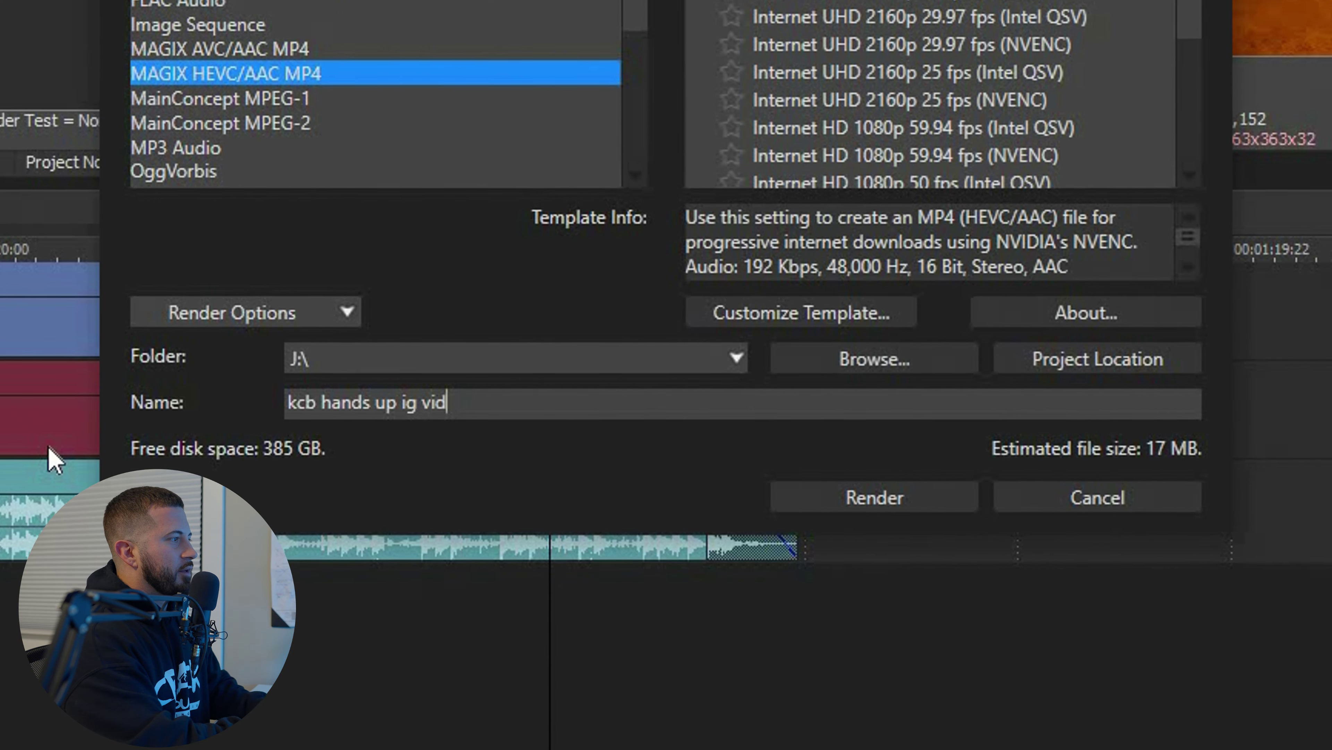
left_click(938, 500)
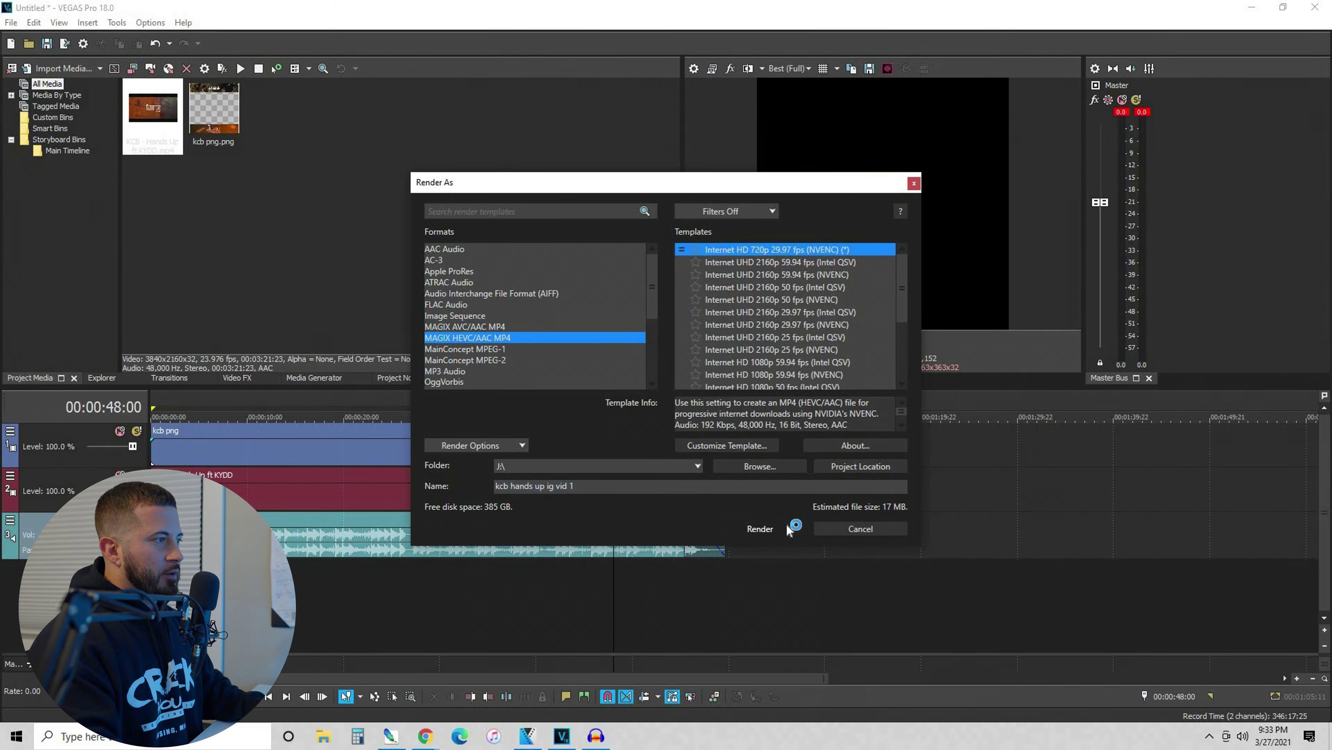